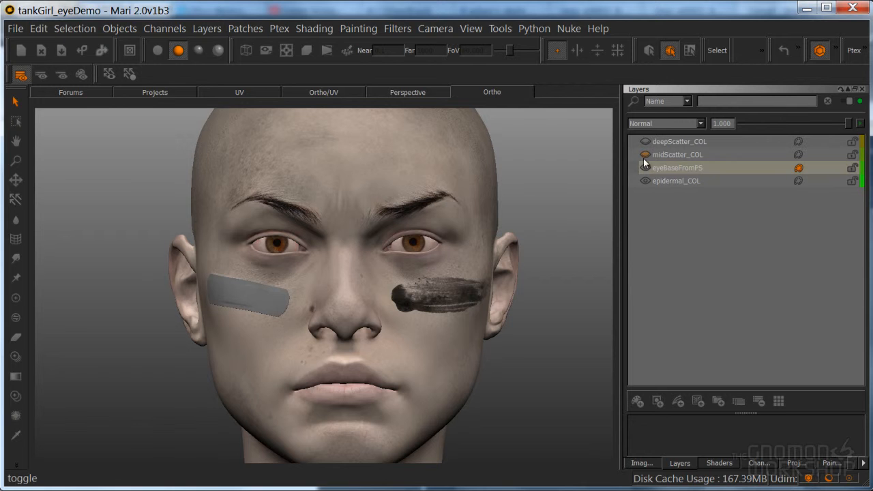
Step: Toggle the midScatter_COL and deepScatter_COL layers on and off to compare their colour on the face
{"action": "left_click", "coordinate": [647, 154]}
{"action": "left_click", "coordinate": [645, 142]}
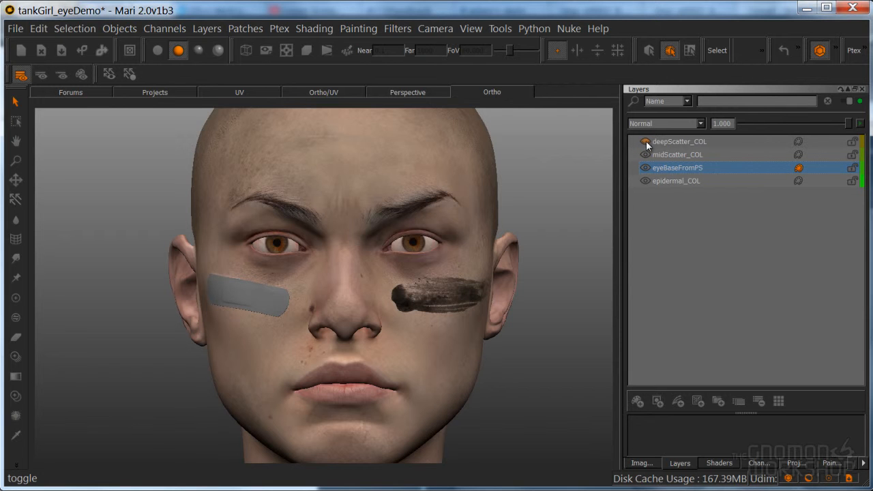
{"action": "left_click", "coordinate": [644, 155]}
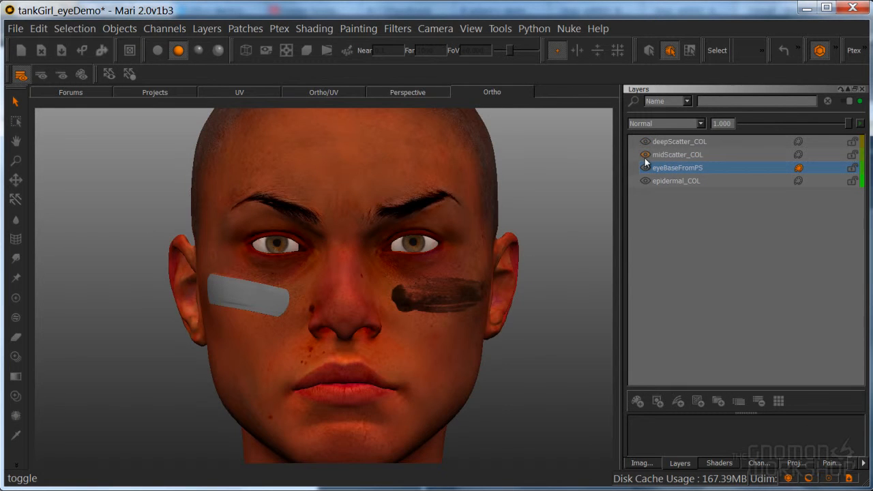
{"action": "left_click", "coordinate": [646, 143]}
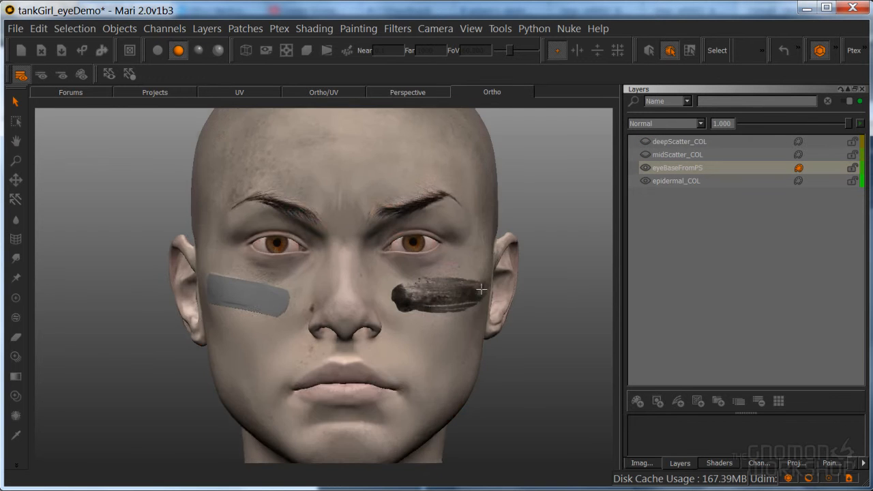
Step: Compare the head under flat and basic lighting, viewing the face from the front and at a slight angle
{"action": "scroll", "coordinate": [447, 276], "scroll_direction": "down", "scroll_amount": 3}
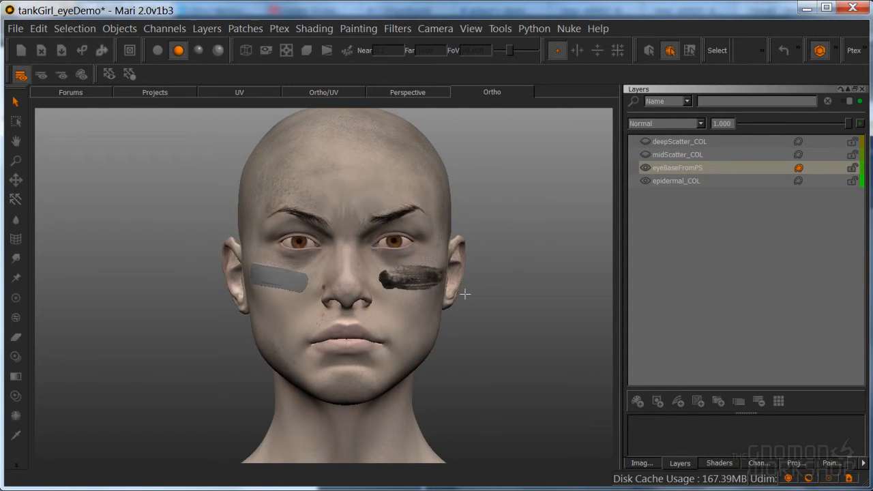
{"action": "left_click", "coordinate": [156, 54]}
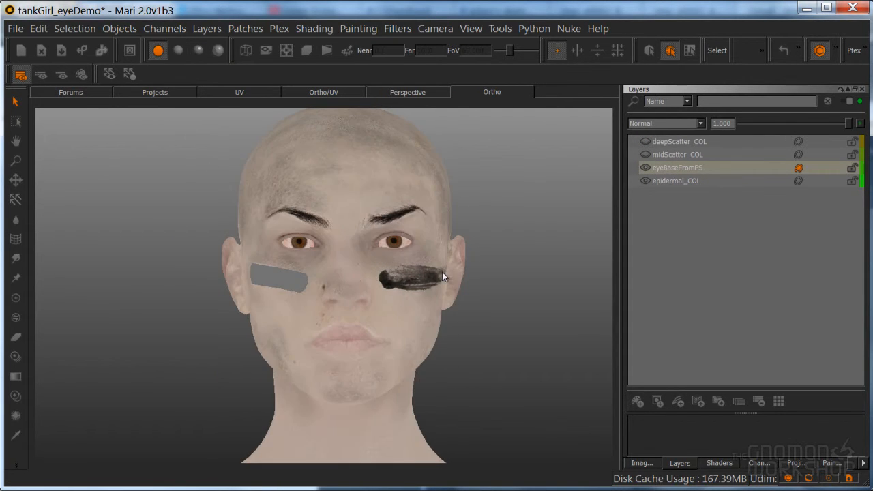
{"action": "scroll", "coordinate": [406, 236], "scroll_direction": "up", "scroll_amount": 5}
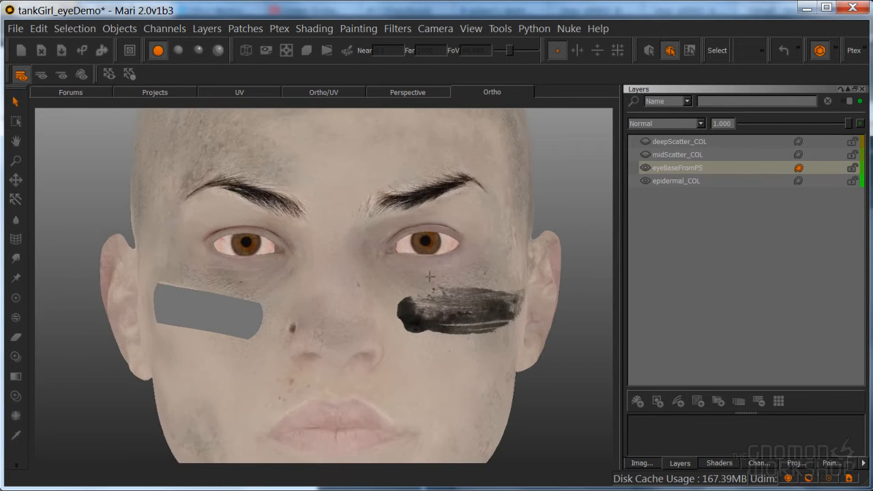
{"action": "scroll", "coordinate": [424, 283], "scroll_direction": "down", "scroll_amount": 4}
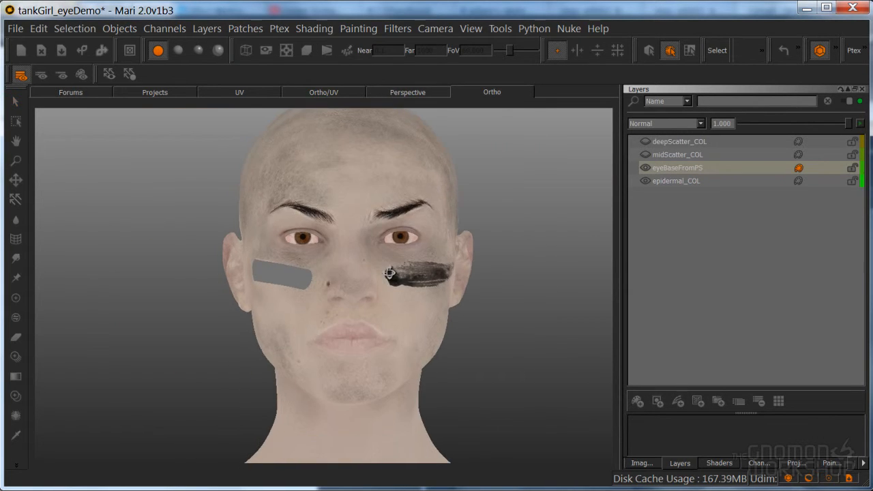
{"action": "middle_click_drag", "start_coordinate": [376, 285], "coordinate": [367, 285], "text": "alt"}
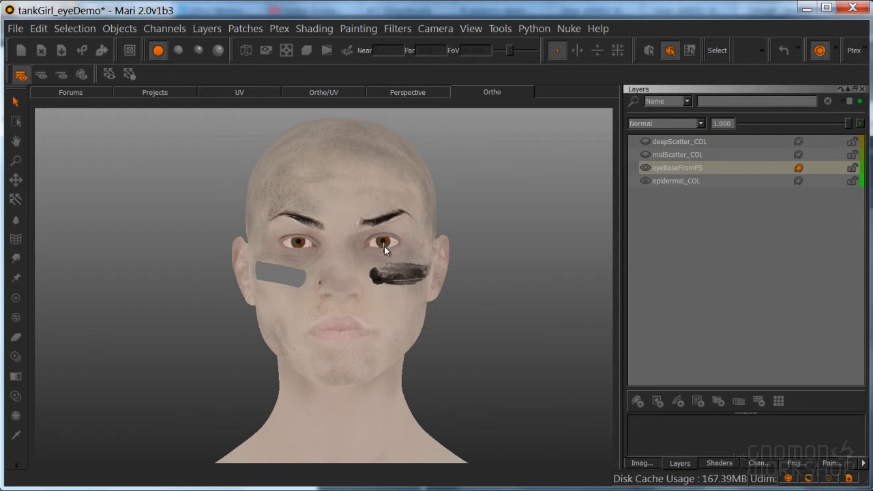
{"action": "left_click", "coordinate": [178, 52]}
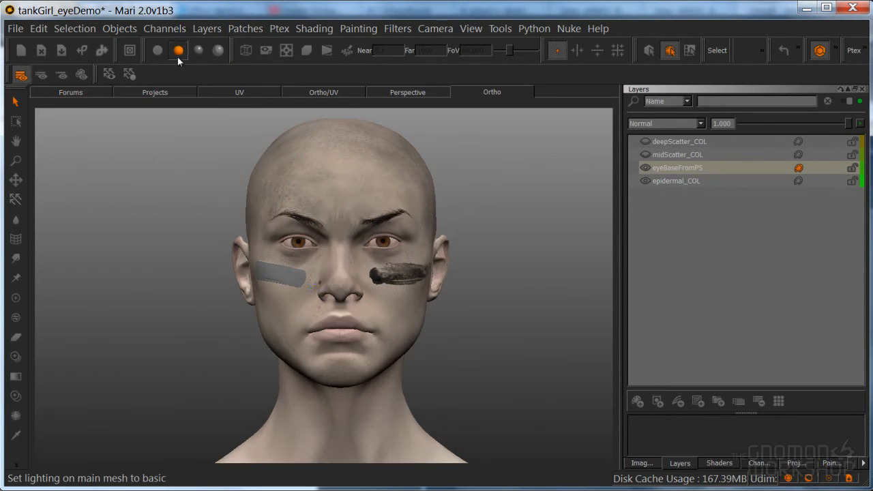
{"action": "scroll", "coordinate": [321, 297], "scroll_direction": "up", "scroll_amount": 5}
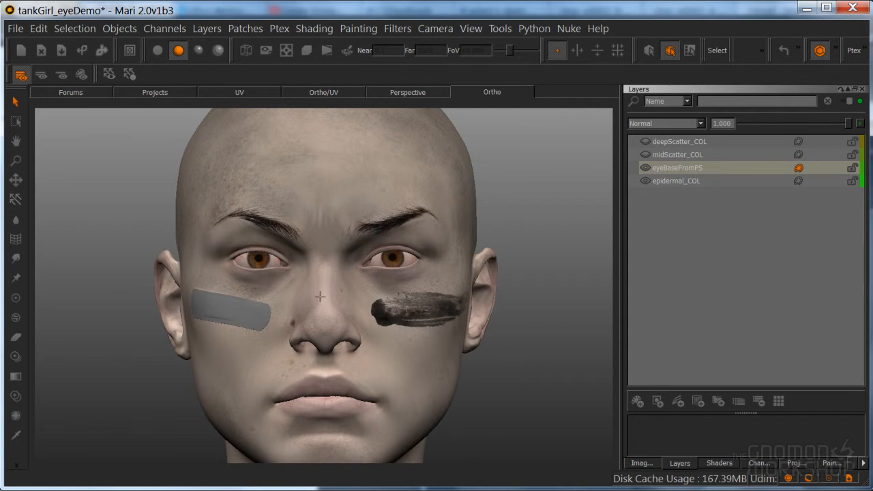
{"action": "right_click_drag", "start_coordinate": [307, 302], "coordinate": [331, 308], "text": "alt"}
{"action": "left_click_drag", "start_coordinate": [332, 308], "coordinate": [294, 309], "text": "alt"}
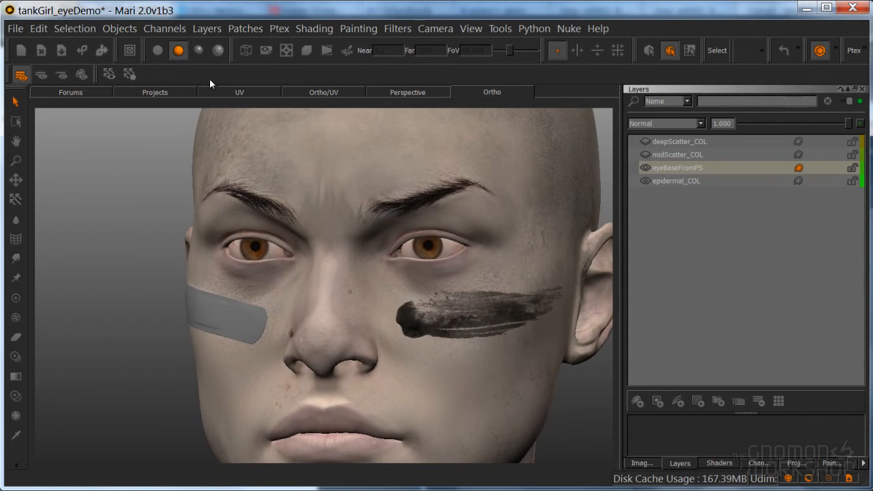
Step: Inspect the eyes and skin close up with flat lighting, and check the whole head with basic lighting
{"action": "left_click", "coordinate": [154, 52]}
{"action": "left_click_drag", "start_coordinate": [388, 334], "coordinate": [398, 328], "text": "alt"}
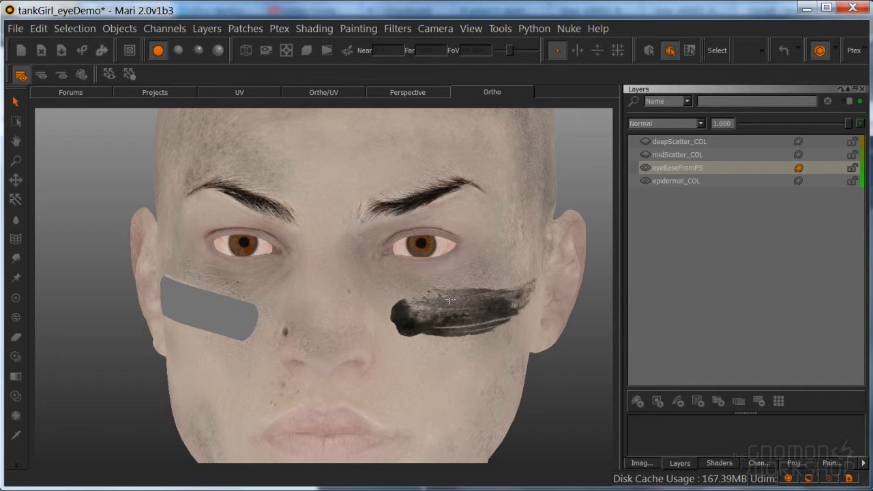
{"action": "right_click_drag", "start_coordinate": [439, 287], "coordinate": [399, 289], "text": "alt"}
{"action": "left_click_drag", "start_coordinate": [400, 288], "coordinate": [415, 289], "text": "alt"}
{"action": "right_click_drag", "start_coordinate": [415, 288], "coordinate": [382, 318], "text": "alt"}
{"action": "mouse_move", "coordinate": [382, 319]}
{"action": "left_mouse_down", "text": "alt"}
{"action": "mouse_move", "coordinate": [354, 343]}
{"action": "mouse_move", "coordinate": [372, 319]}
{"action": "left_mouse_up", "text": "alt"}
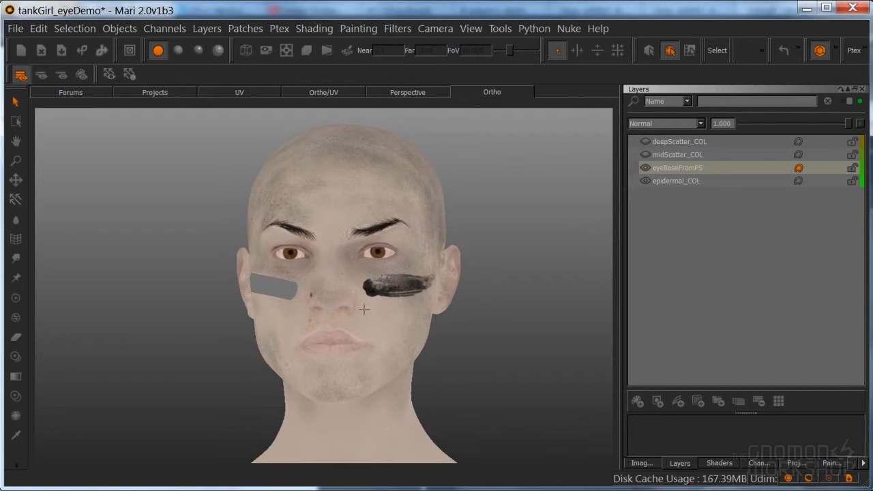
{"action": "left_click", "coordinate": [178, 50]}
{"action": "mouse_move", "coordinate": [312, 291]}
{"action": "left_mouse_down", "text": "alt"}
{"action": "mouse_move", "coordinate": [294, 289]}
{"action": "mouse_move", "coordinate": [314, 290]}
{"action": "left_mouse_up", "text": "alt"}
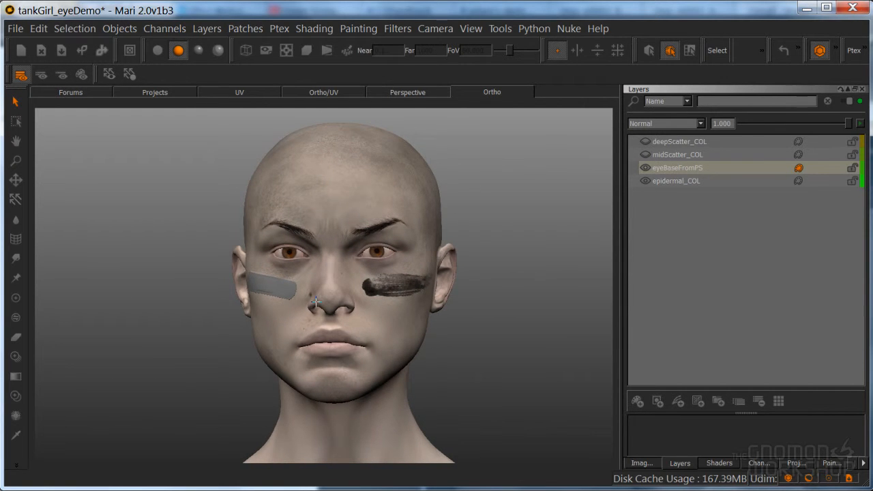
Step: Switch the main mesh to flat lighting and examine the eyes against the surrounding skin
{"action": "left_click", "coordinate": [157, 50]}
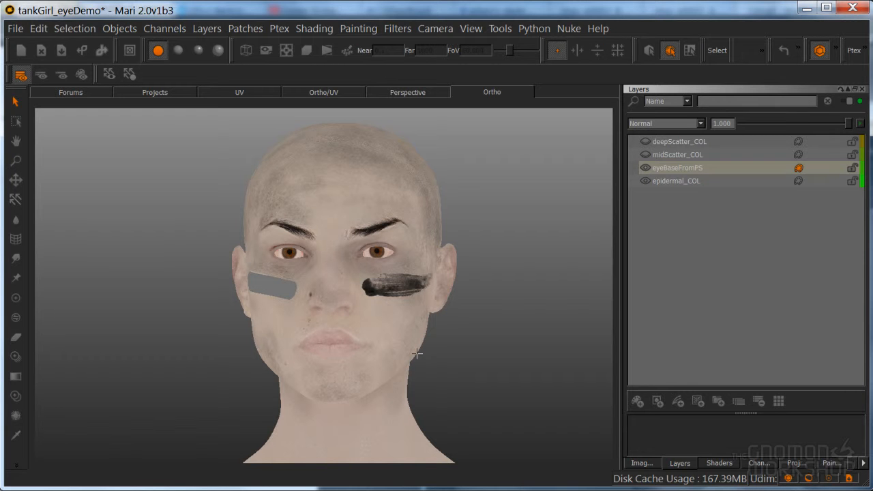
{"action": "scroll", "coordinate": [352, 284], "scroll_direction": "up", "scroll_amount": 2}
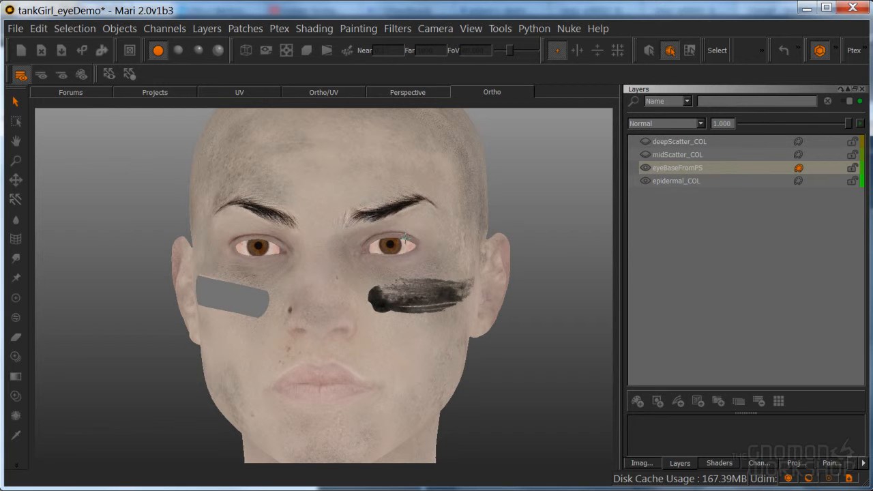
{"action": "middle_click_drag", "start_coordinate": [408, 259], "coordinate": [398, 265]}
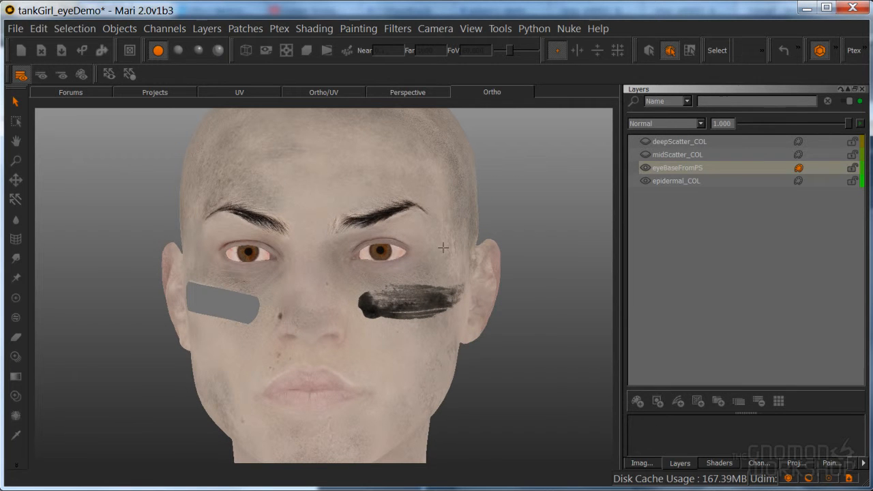
{"action": "middle_click_drag", "start_coordinate": [431, 286], "coordinate": [449, 300], "text": "alt"}
{"action": "right_click_drag", "start_coordinate": [449, 300], "coordinate": [416, 320], "text": "alt"}
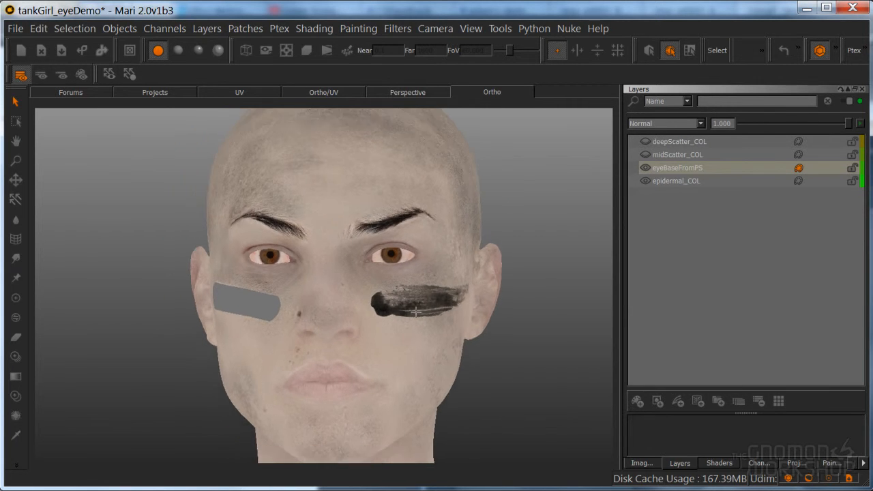
{"action": "left_click_drag", "start_coordinate": [416, 321], "coordinate": [425, 329], "text": "alt"}
{"action": "middle_click_drag", "start_coordinate": [415, 338], "coordinate": [424, 323], "text": "alt"}
{"action": "left_click_drag", "start_coordinate": [424, 324], "coordinate": [405, 349], "text": "alt"}
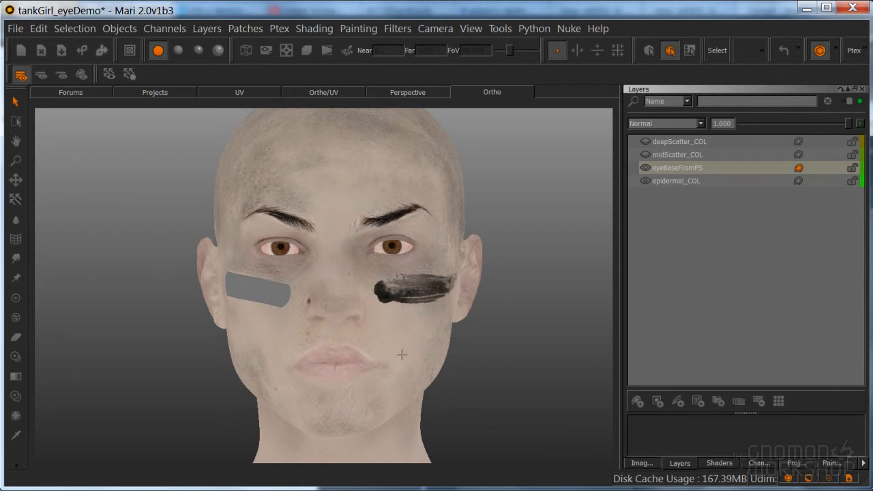
{"action": "left_click_drag", "start_coordinate": [401, 345], "coordinate": [411, 345], "text": "alt"}
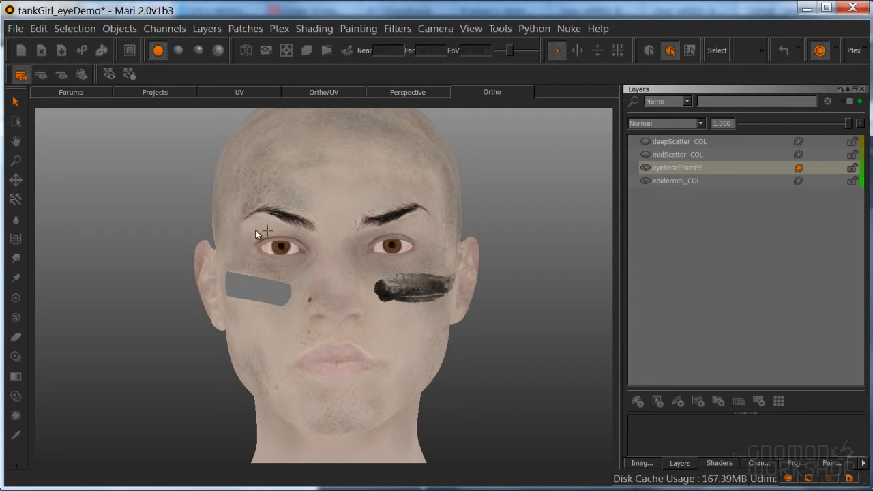
{"action": "mouse_move", "coordinate": [417, 295]}
{"action": "left_mouse_down", "text": "alt"}
{"action": "mouse_move", "coordinate": [447, 293]}
{"action": "mouse_move", "coordinate": [400, 290]}
{"action": "mouse_move", "coordinate": [406, 306]}
{"action": "left_mouse_up", "text": "alt"}
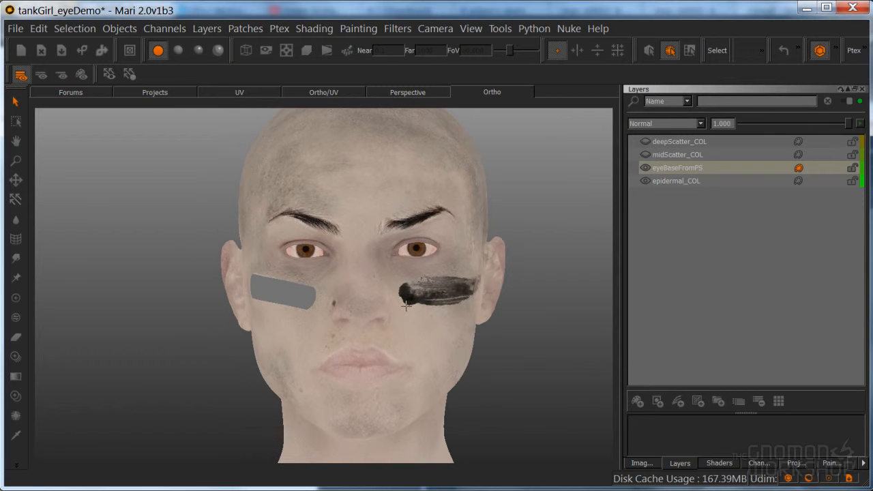
Step: Add an adjustment stack containing an HSV adjustment to the eyeBaseFromPS layer and open its settings
{"action": "right_click", "coordinate": [745, 170]}
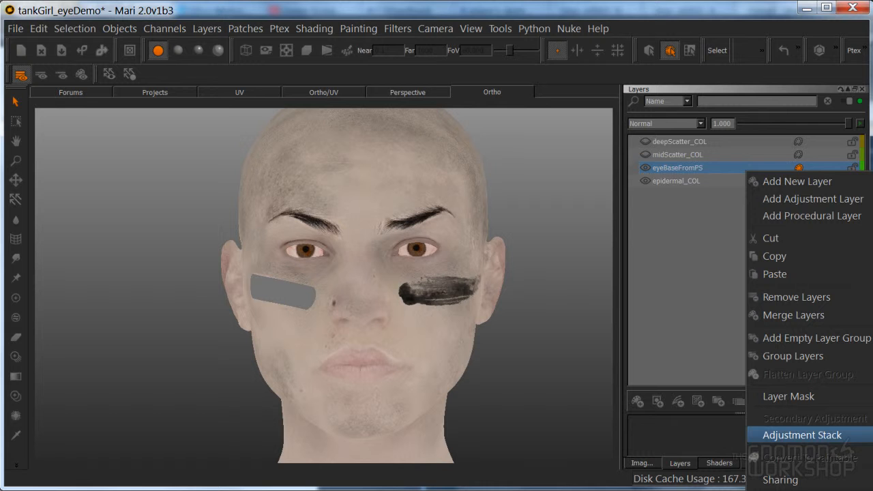
{"action": "left_click", "coordinate": [802, 436]}
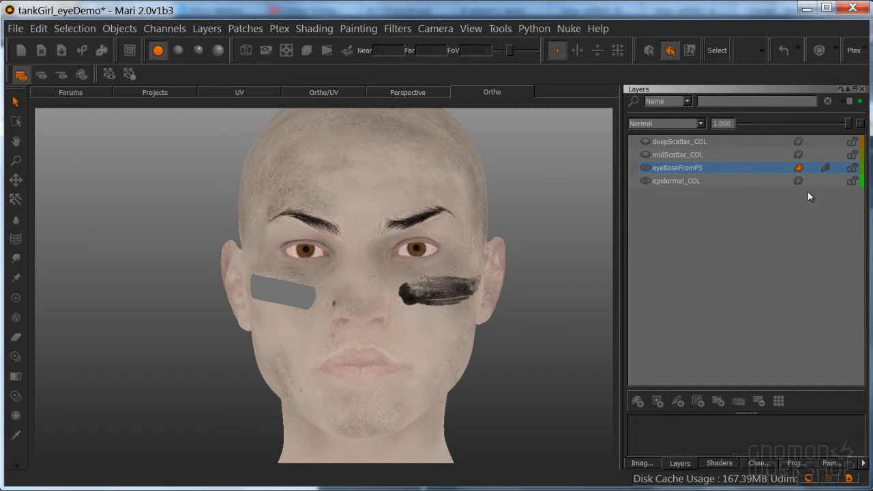
{"action": "left_click", "coordinate": [825, 168]}
{"action": "left_click_drag", "start_coordinate": [848, 173], "coordinate": [675, 163]}
{"action": "left_click", "coordinate": [658, 141]}
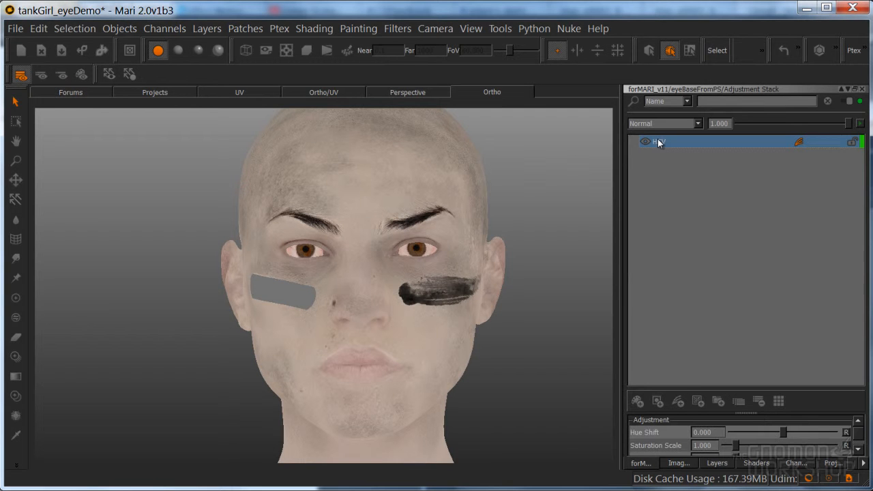
Step: Enlarge the adjustment settings area and set the HSV Saturation Scale to 0.673 and Value Scale to 0.852
{"action": "left_click_drag", "start_coordinate": [753, 412], "coordinate": [743, 333]}
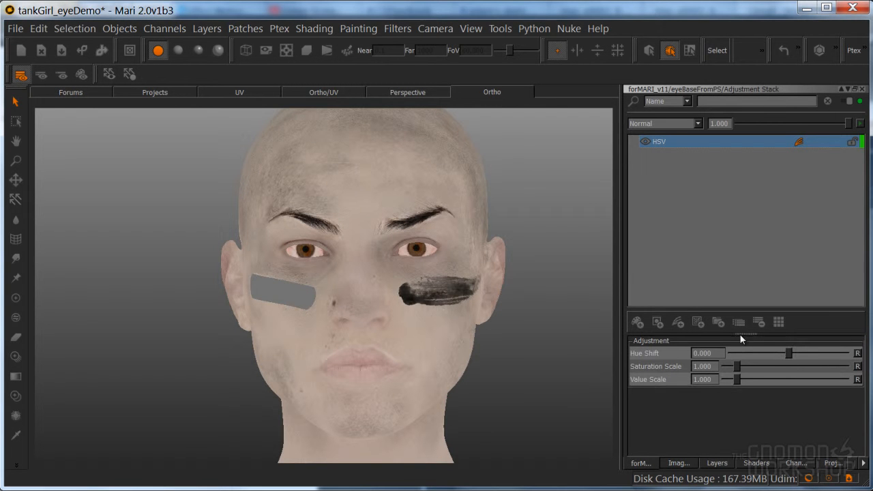
{"action": "left_click_drag", "start_coordinate": [735, 379], "coordinate": [733, 379]}
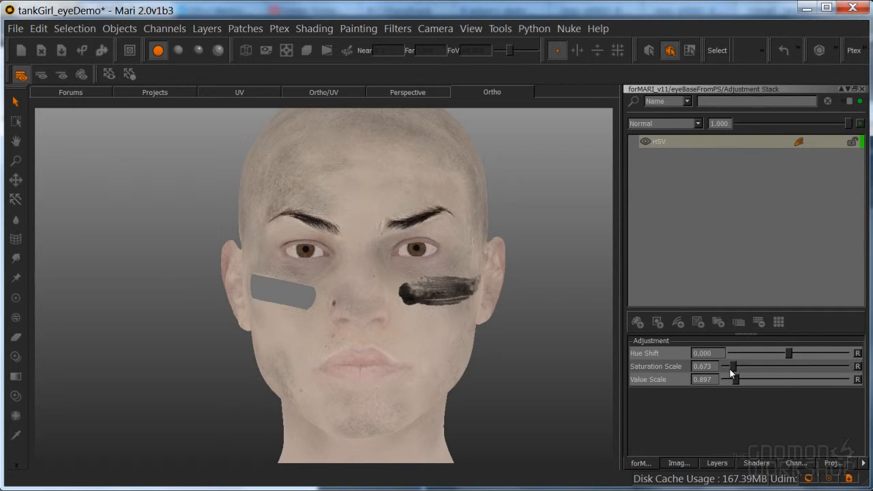
{"action": "left_click_drag", "start_coordinate": [735, 383], "coordinate": [736, 383]}
{"action": "left_click_drag", "start_coordinate": [396, 276], "coordinate": [327, 280], "text": "alt"}
{"action": "right_click_drag", "start_coordinate": [327, 280], "coordinate": [409, 293], "text": "alt"}
{"action": "middle_click_drag", "start_coordinate": [409, 293], "coordinate": [371, 301], "text": "alt"}
{"action": "left_click_drag", "start_coordinate": [370, 301], "coordinate": [462, 302], "text": "alt"}
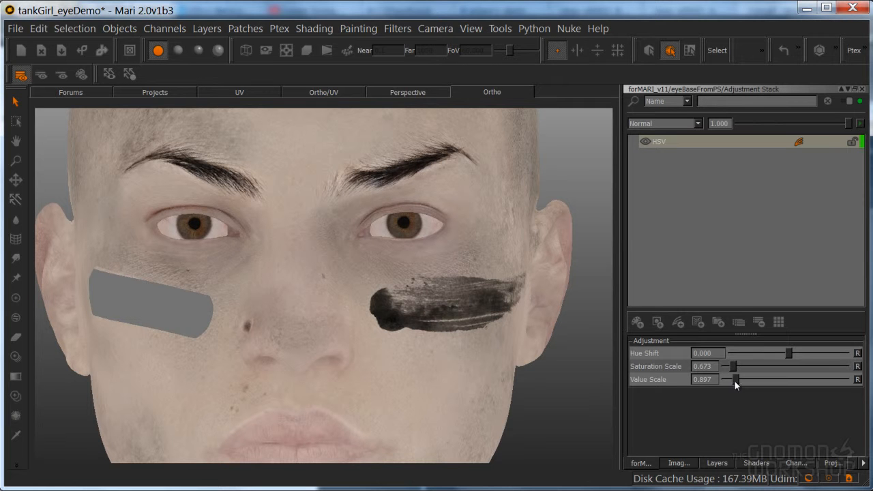
{"action": "left_click_drag", "start_coordinate": [735, 382], "coordinate": [734, 382]}
Step: Check the adjusted eye colour under basic lighting and again under flat lighting, ending close up on both eyes
{"action": "right_click_drag", "start_coordinate": [491, 278], "coordinate": [254, 242], "text": "alt"}
{"action": "right_click_drag", "start_coordinate": [226, 281], "coordinate": [321, 294], "text": "alt"}
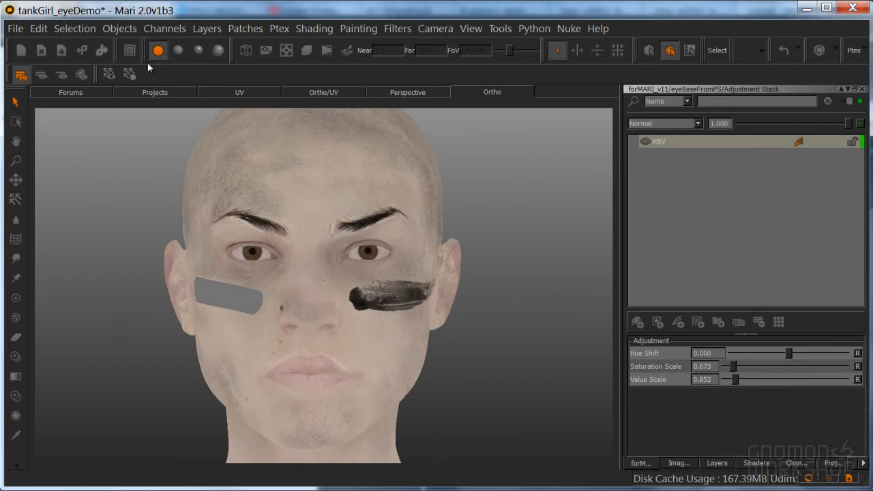
{"action": "left_click", "coordinate": [178, 50]}
{"action": "mouse_move", "coordinate": [318, 249]}
{"action": "left_mouse_down", "text": "alt"}
{"action": "mouse_move", "coordinate": [271, 249]}
{"action": "mouse_move", "coordinate": [366, 253]}
{"action": "mouse_move", "coordinate": [329, 253]}
{"action": "left_mouse_up", "text": "alt"}
{"action": "left_click", "coordinate": [157, 52]}
{"action": "mouse_move", "coordinate": [288, 214]}
{"action": "left_mouse_down", "text": "alt"}
{"action": "mouse_move", "coordinate": [266, 214]}
{"action": "mouse_move", "coordinate": [282, 211]}
{"action": "left_mouse_up", "text": "alt"}
{"action": "right_click_drag", "start_coordinate": [368, 238], "coordinate": [321, 238], "text": "alt"}
{"action": "left_click_drag", "start_coordinate": [321, 238], "coordinate": [335, 239], "text": "alt"}
{"action": "right_click_drag", "start_coordinate": [258, 246], "coordinate": [382, 265], "text": "alt"}
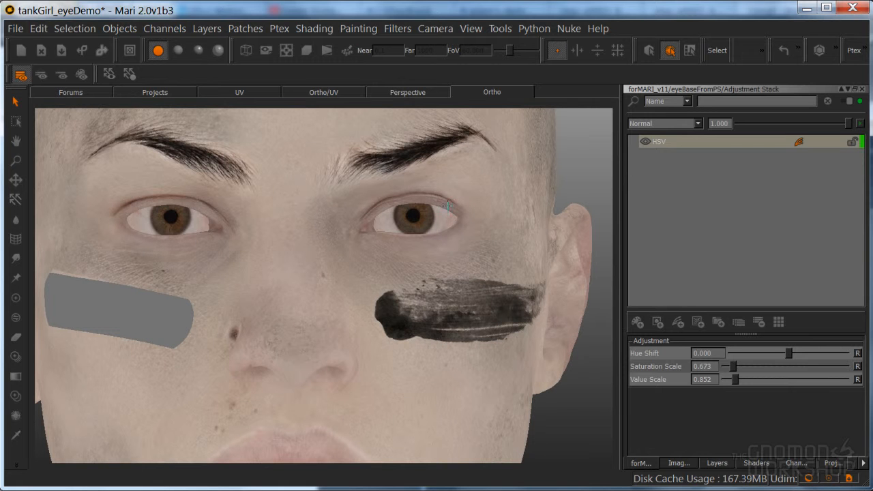
Step: Toggle the HSV adjustment off and on to compare the eyes with and without it
{"action": "left_click", "coordinate": [643, 143]}
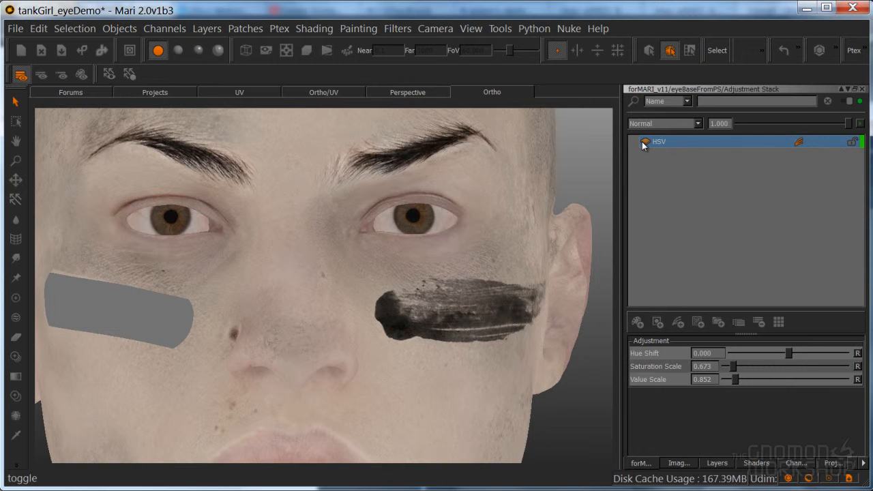
{"action": "left_click", "coordinate": [641, 141]}
{"action": "right_click_drag", "start_coordinate": [431, 208], "coordinate": [331, 243], "text": "alt"}
{"action": "mouse_move", "coordinate": [331, 244]}
{"action": "left_mouse_down", "text": "alt"}
{"action": "mouse_move", "coordinate": [288, 245]}
{"action": "mouse_move", "coordinate": [327, 245]}
{"action": "left_mouse_up", "text": "alt"}
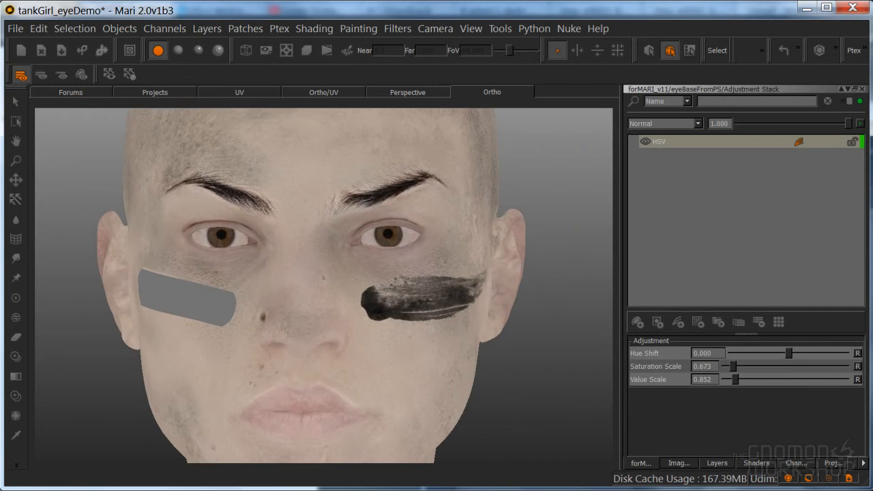
Step: Examine the iris, eye white and surrounding skin from close up and farther back to judge how the eye colour blends
{"action": "right_click_drag", "start_coordinate": [311, 269], "coordinate": [300, 281], "text": "alt"}
{"action": "mouse_move", "coordinate": [339, 282]}
{"action": "left_mouse_down", "text": "alt"}
{"action": "mouse_move", "coordinate": [309, 282]}
{"action": "mouse_move", "coordinate": [338, 282]}
{"action": "left_mouse_up", "text": "alt"}
{"action": "right_click_drag", "start_coordinate": [383, 275], "coordinate": [330, 304], "text": "alt"}
{"action": "mouse_move", "coordinate": [329, 304]}
{"action": "left_mouse_down", "text": "alt"}
{"action": "mouse_move", "coordinate": [204, 296]}
{"action": "mouse_move", "coordinate": [343, 306]}
{"action": "mouse_move", "coordinate": [329, 298]}
{"action": "left_mouse_up", "text": "alt"}
{"action": "right_click_drag", "start_coordinate": [329, 298], "coordinate": [386, 307], "text": "alt"}
{"action": "right_click_drag", "start_coordinate": [313, 302], "coordinate": [391, 319], "text": "alt"}
{"action": "middle_click_drag", "start_coordinate": [391, 319], "coordinate": [326, 365], "text": "alt"}
{"action": "right_click_drag", "start_coordinate": [326, 365], "coordinate": [400, 354], "text": "alt"}
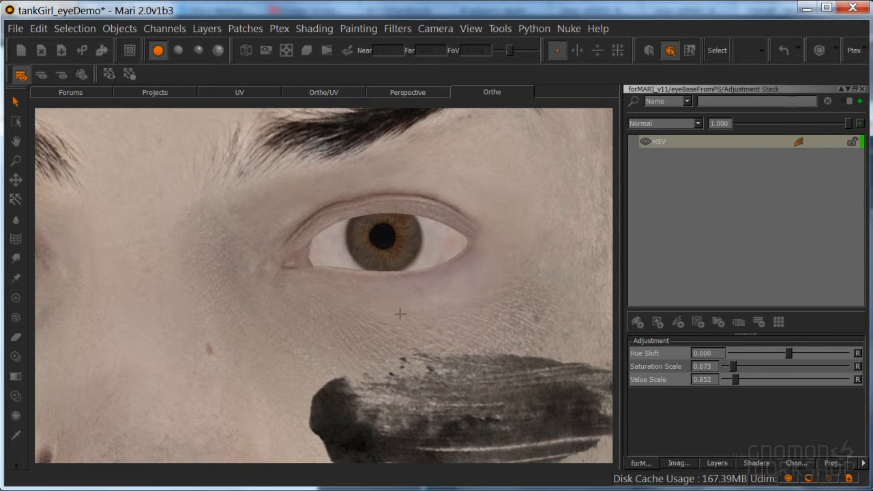
{"action": "right_click_drag", "start_coordinate": [402, 324], "coordinate": [351, 342], "text": "alt"}
{"action": "middle_click_drag", "start_coordinate": [364, 337], "coordinate": [405, 323], "text": "alt"}
{"action": "right_click_drag", "start_coordinate": [405, 323], "coordinate": [352, 349], "text": "alt"}
{"action": "middle_click_drag", "start_coordinate": [352, 349], "coordinate": [353, 316], "text": "alt"}
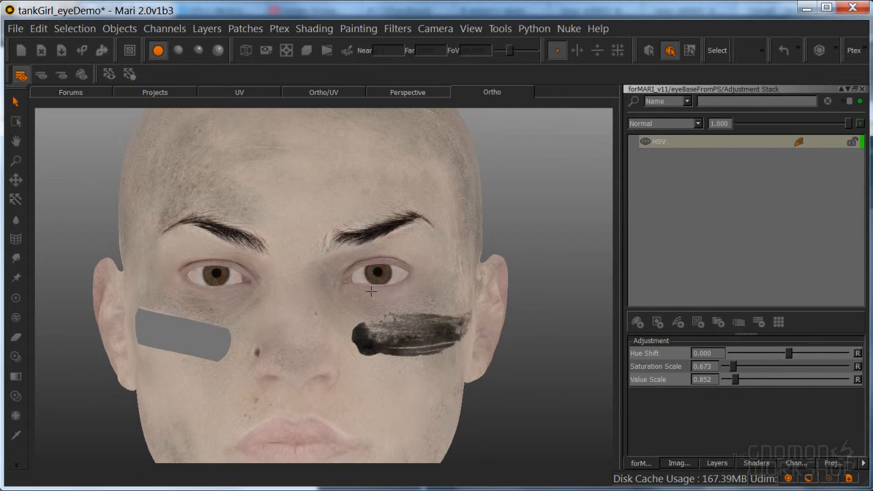
{"action": "right_click_drag", "start_coordinate": [380, 281], "coordinate": [413, 288], "text": "alt"}
{"action": "middle_click_drag", "start_coordinate": [413, 289], "coordinate": [369, 307], "text": "alt"}
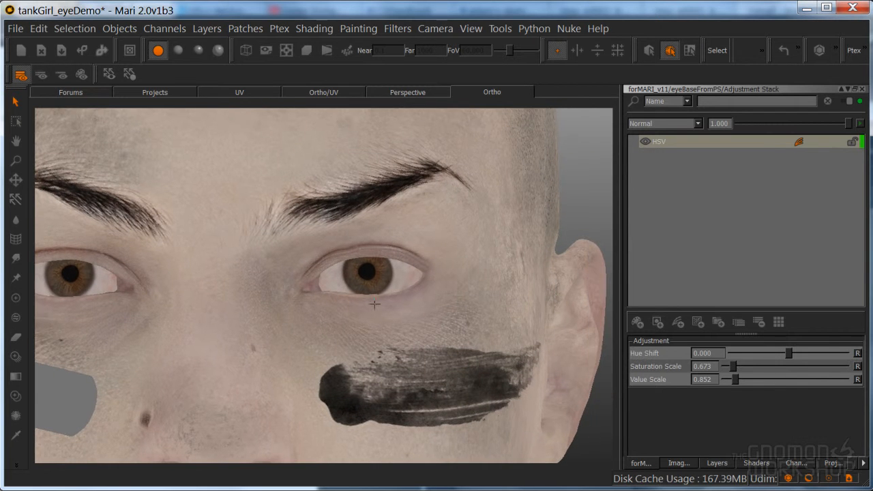
{"action": "right_click_drag", "start_coordinate": [407, 288], "coordinate": [474, 265], "text": "alt"}
{"action": "middle_click_drag", "start_coordinate": [474, 265], "coordinate": [451, 270], "text": "alt"}
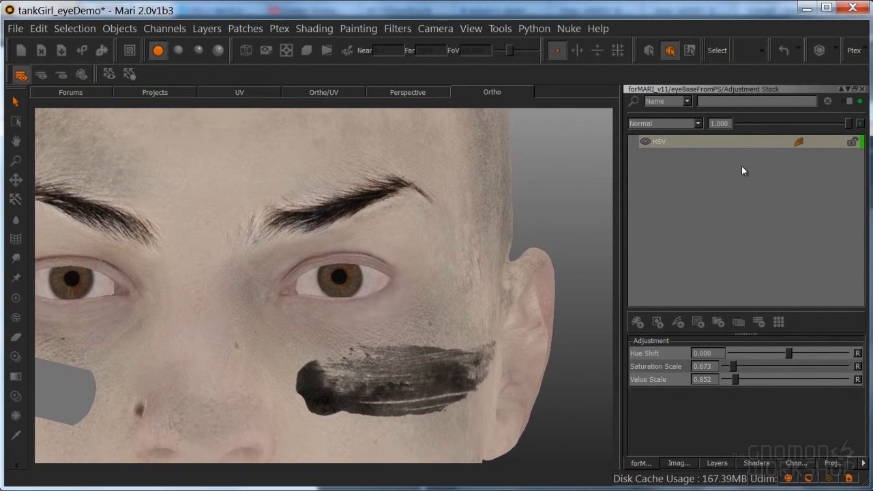
Step: Add a layer mask to the HSV adjustment and make the mask the paint target
{"action": "right_click", "coordinate": [772, 140]}
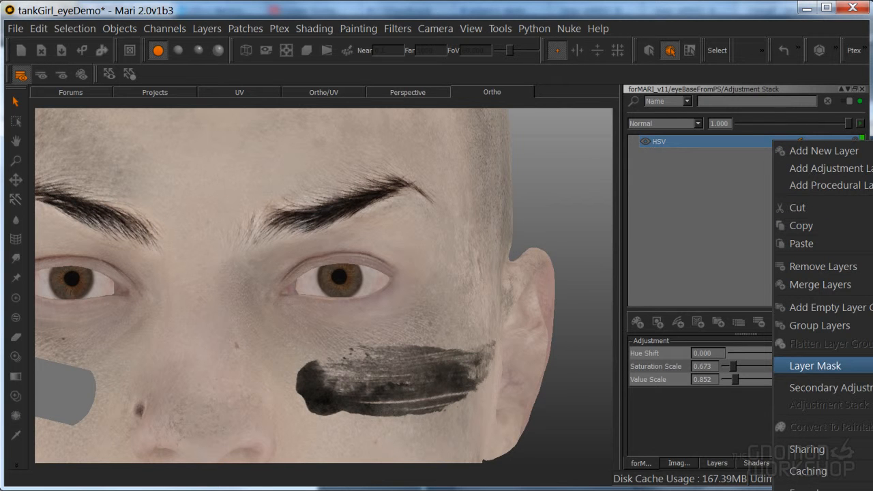
{"action": "left_click", "coordinate": [870, 366]}
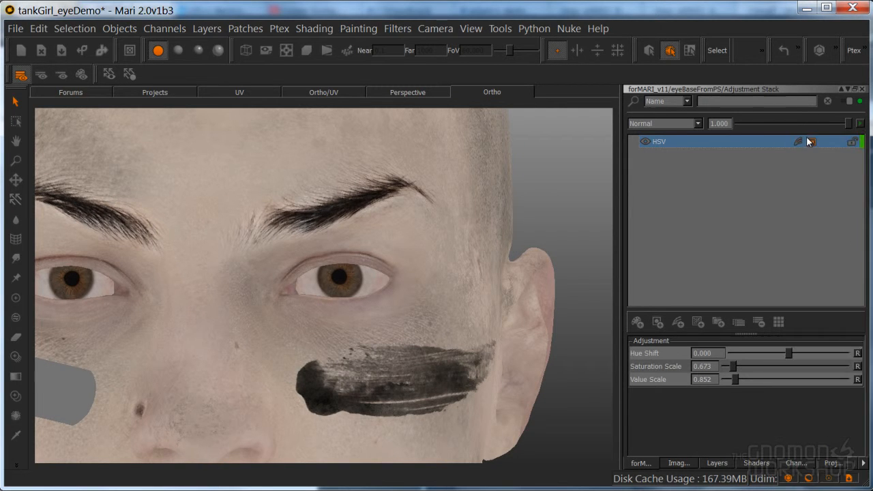
{"action": "left_click", "coordinate": [812, 141]}
{"action": "middle_click_drag", "start_coordinate": [340, 277], "coordinate": [337, 288], "text": "alt"}
{"action": "right_click_drag", "start_coordinate": [337, 288], "coordinate": [266, 102], "text": "alt"}
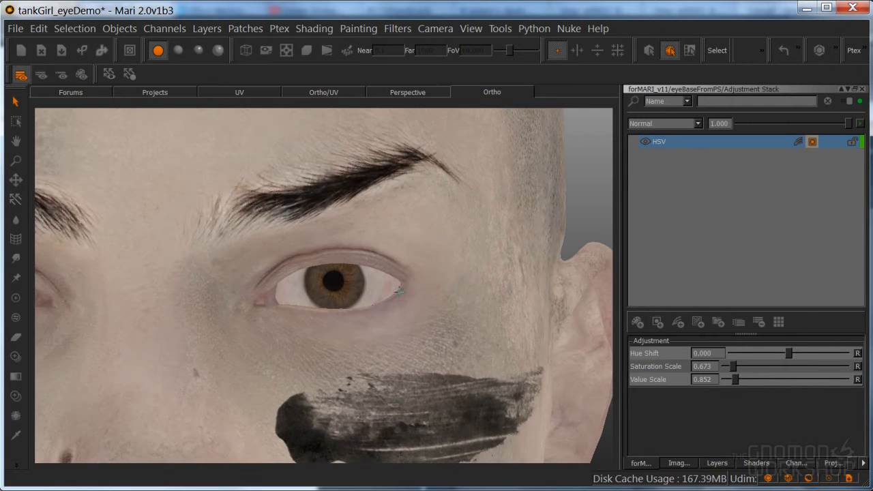
Step: In the UV view, paint the HSV mask around the first eye's iris to restore its original colour
{"action": "left_click", "coordinate": [240, 93]}
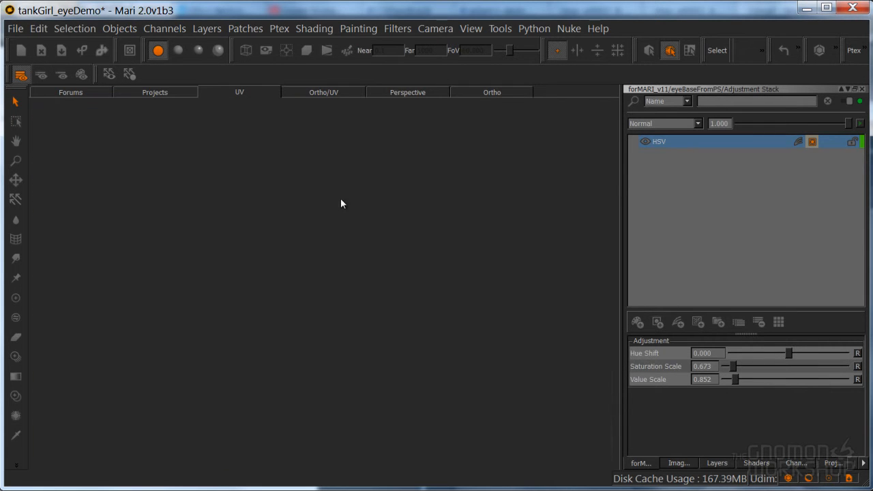
{"action": "middle_click_drag", "start_coordinate": [418, 297], "coordinate": [346, 373], "text": "alt"}
{"action": "right_click_drag", "start_coordinate": [346, 373], "coordinate": [421, 281], "text": "alt"}
{"action": "middle_click_drag", "start_coordinate": [421, 280], "coordinate": [403, 366], "text": "alt"}
{"action": "right_click_drag", "start_coordinate": [403, 366], "coordinate": [425, 294], "text": "alt"}
{"action": "key", "text": "p"}
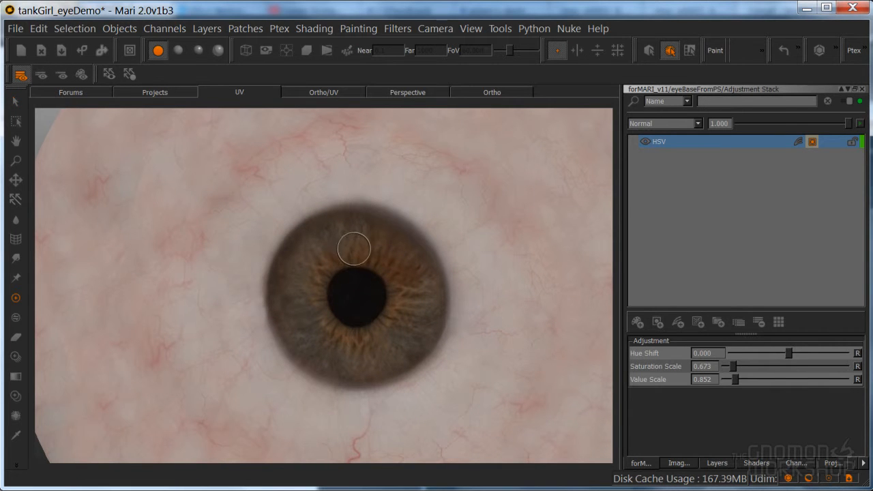
{"action": "left_click", "coordinate": [17, 467]}
{"action": "mouse_move", "coordinate": [363, 269]}
{"action": "left_mouse_down"}
{"action": "mouse_move", "coordinate": [361, 258]}
{"action": "mouse_move", "coordinate": [359, 271]}
{"action": "mouse_move", "coordinate": [377, 261]}
{"action": "mouse_move", "coordinate": [369, 281]}
{"action": "mouse_move", "coordinate": [311, 270]}
{"action": "mouse_move", "coordinate": [312, 314]}
{"action": "mouse_move", "coordinate": [343, 337]}
{"action": "mouse_move", "coordinate": [341, 362]}
{"action": "left_mouse_up"}
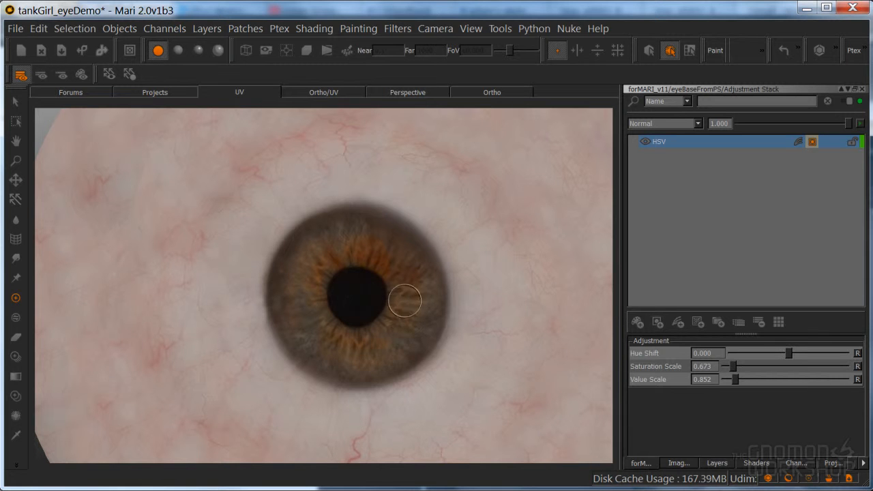
Step: Switch to the soft SUPER... brush from the Basic Brushes and continue masking the first eye's iris
{"action": "key", "text": "k"}
{"action": "left_click", "coordinate": [348, 293]}
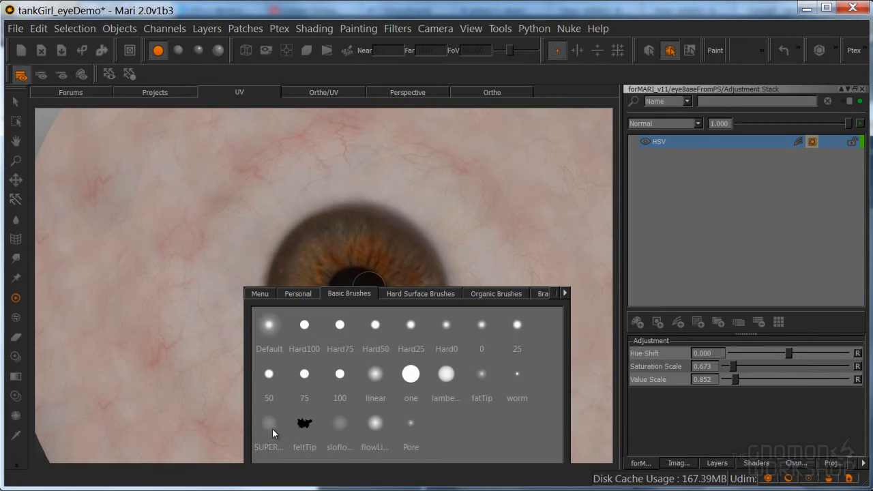
{"action": "left_click", "coordinate": [279, 418]}
{"action": "mouse_move", "coordinate": [381, 302]}
{"action": "left_mouse_down"}
{"action": "mouse_move", "coordinate": [345, 324]}
{"action": "mouse_move", "coordinate": [376, 316]}
{"action": "mouse_move", "coordinate": [355, 273]}
{"action": "mouse_move", "coordinate": [314, 287]}
{"action": "mouse_move", "coordinate": [382, 274]}
{"action": "mouse_move", "coordinate": [316, 297]}
{"action": "mouse_move", "coordinate": [340, 337]}
{"action": "mouse_move", "coordinate": [370, 257]}
{"action": "mouse_move", "coordinate": [361, 290]}
{"action": "mouse_move", "coordinate": [372, 269]}
{"action": "left_mouse_up"}
Step: Paint the HSV mask over the second eye's iris and bake the strokes
{"action": "right_click_drag", "start_coordinate": [418, 259], "coordinate": [197, 439], "text": "alt"}
{"action": "middle_click_drag", "start_coordinate": [198, 439], "coordinate": [398, 258], "text": "alt"}
{"action": "right_click_drag", "start_coordinate": [321, 300], "coordinate": [409, 282], "text": "alt"}
{"action": "middle_click_drag", "start_coordinate": [408, 283], "coordinate": [312, 277], "text": "alt"}
{"action": "mouse_move", "coordinate": [347, 261]}
{"action": "left_mouse_down"}
{"action": "mouse_move", "coordinate": [345, 247]}
{"action": "mouse_move", "coordinate": [330, 243]}
{"action": "mouse_move", "coordinate": [276, 296]}
{"action": "mouse_move", "coordinate": [353, 328]}
{"action": "mouse_move", "coordinate": [357, 235]}
{"action": "mouse_move", "coordinate": [405, 287]}
{"action": "mouse_move", "coordinate": [355, 343]}
{"action": "mouse_move", "coordinate": [365, 251]}
{"action": "mouse_move", "coordinate": [362, 280]}
{"action": "left_mouse_up"}
{"action": "key", "text": "b"}
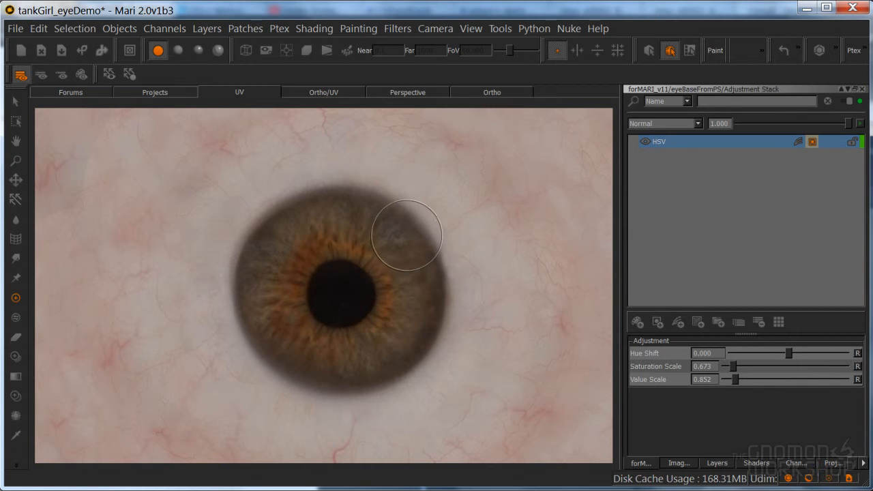
Step: View both eyes in the Ortho view and toggle the HSV adjustment off and on to compare the masked result
{"action": "left_click", "coordinate": [489, 93]}
{"action": "middle_click_drag", "start_coordinate": [480, 175], "coordinate": [507, 176], "text": "alt"}
{"action": "right_click_drag", "start_coordinate": [507, 176], "coordinate": [368, 266], "text": "alt"}
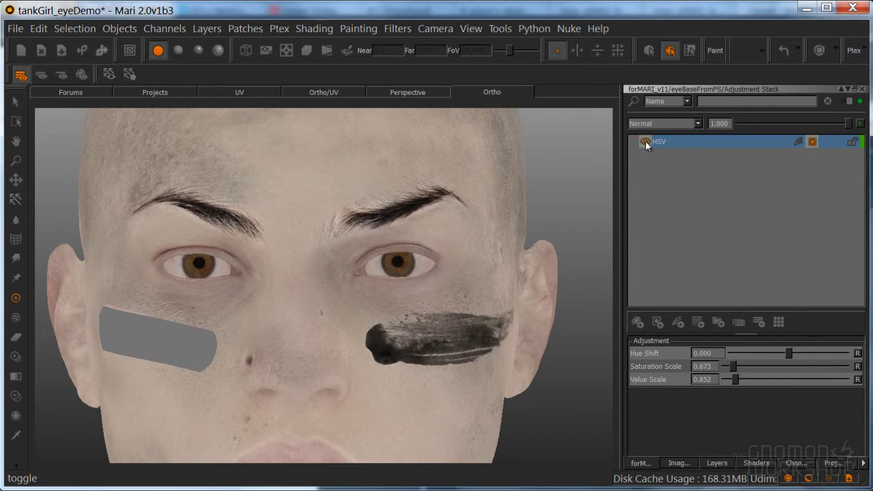
{"action": "left_click", "coordinate": [645, 142]}
{"action": "left_click", "coordinate": [645, 141]}
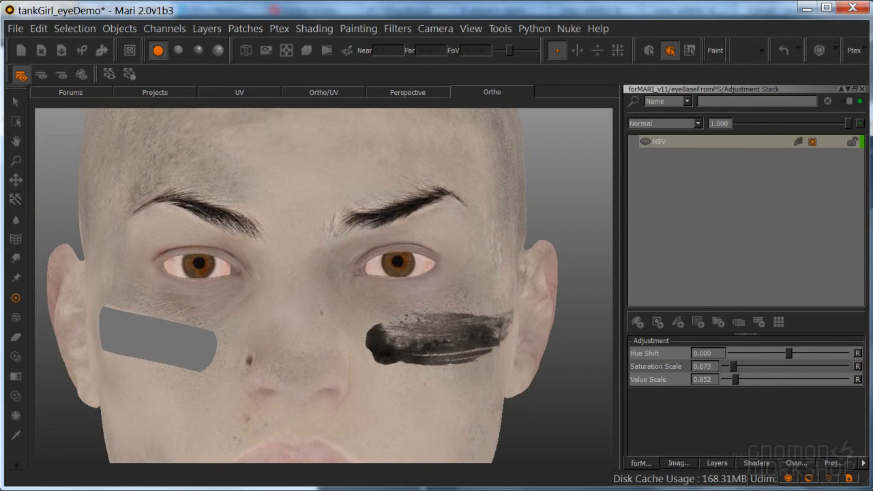
Step: Check the whole face under basic lighting and return to flat lighting
{"action": "mouse_move", "coordinate": [358, 315]}
{"action": "left_mouse_down", "text": "alt"}
{"action": "mouse_move", "coordinate": [371, 321]}
{"action": "mouse_move", "coordinate": [370, 332]}
{"action": "left_mouse_up", "text": "alt"}
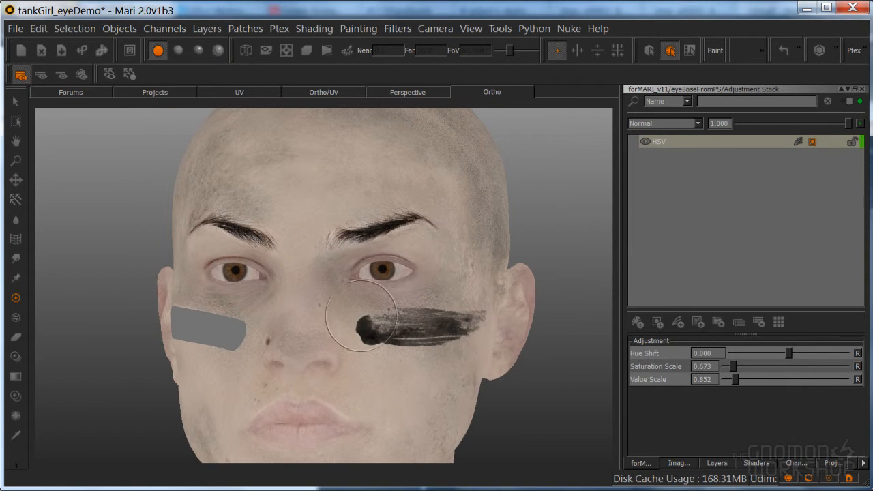
{"action": "left_click", "coordinate": [15, 101]}
{"action": "mouse_move", "coordinate": [347, 268]}
{"action": "left_mouse_down", "text": "alt"}
{"action": "mouse_move", "coordinate": [377, 277]}
{"action": "mouse_move", "coordinate": [308, 332]}
{"action": "left_mouse_up", "text": "alt"}
{"action": "left_click", "coordinate": [178, 50]}
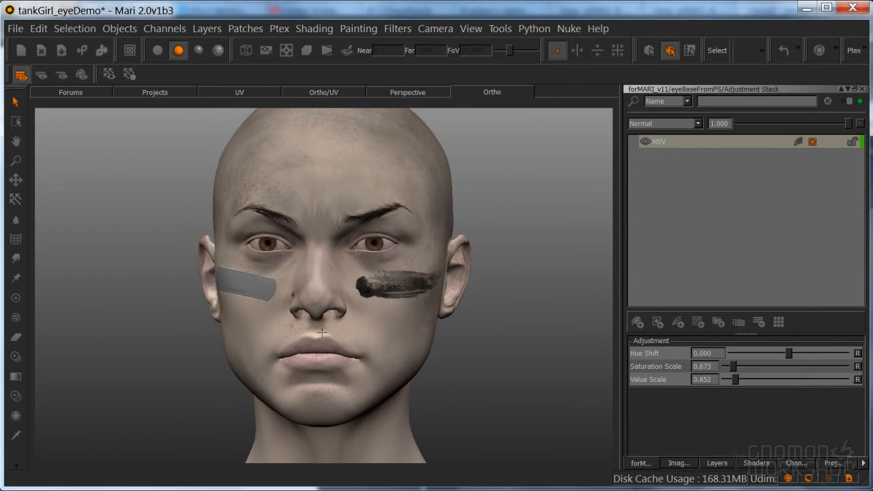
{"action": "left_click", "coordinate": [158, 52]}
Step: Examine the masked iris colour against the eye white and skin from several angles and distances
{"action": "middle_click_drag", "start_coordinate": [349, 300], "coordinate": [330, 323], "text": "alt"}
{"action": "right_click_drag", "start_coordinate": [330, 324], "coordinate": [390, 311], "text": "alt"}
{"action": "mouse_move", "coordinate": [390, 311]}
{"action": "left_mouse_down", "text": "alt"}
{"action": "mouse_move", "coordinate": [364, 317]}
{"action": "mouse_move", "coordinate": [402, 317]}
{"action": "left_mouse_up", "text": "alt"}
{"action": "right_click_drag", "start_coordinate": [402, 318], "coordinate": [368, 338], "text": "alt"}
{"action": "middle_click_drag", "start_coordinate": [368, 338], "coordinate": [390, 328], "text": "alt"}
{"action": "right_click_drag", "start_coordinate": [390, 327], "coordinate": [368, 345], "text": "alt"}
{"action": "left_click_drag", "start_coordinate": [368, 345], "coordinate": [383, 268], "text": "alt"}
{"action": "middle_click_drag", "start_coordinate": [339, 311], "coordinate": [323, 334], "text": "alt"}
{"action": "right_click_drag", "start_coordinate": [324, 334], "coordinate": [346, 272], "text": "alt"}
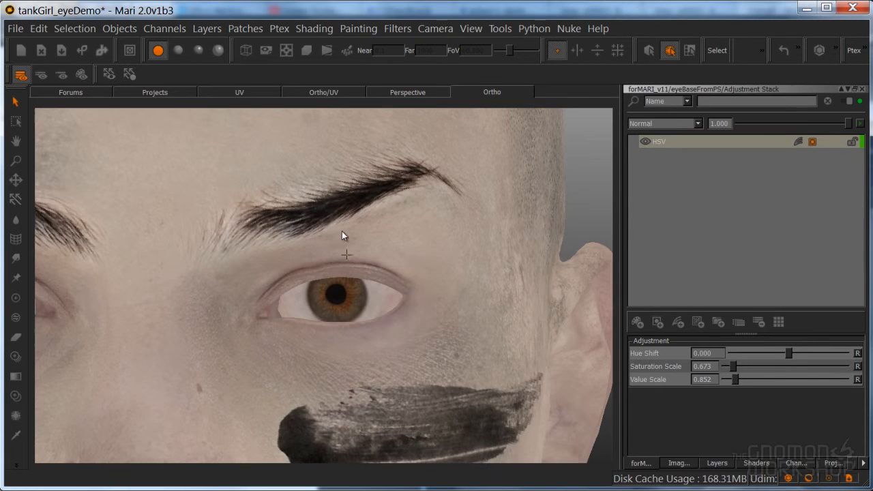
Step: Leave the adjustment stack and add a new layer named pupil above eyeBaseFromPS
{"action": "left_click", "coordinate": [239, 92]}
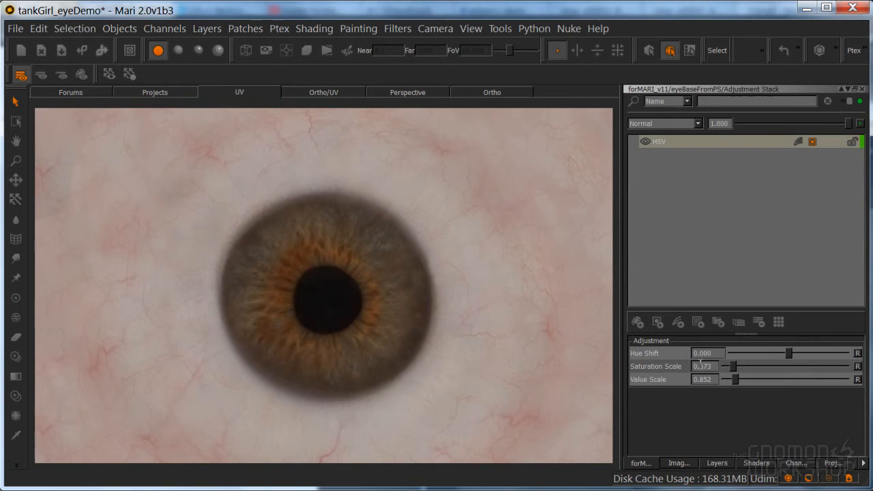
{"action": "left_click", "coordinate": [862, 90]}
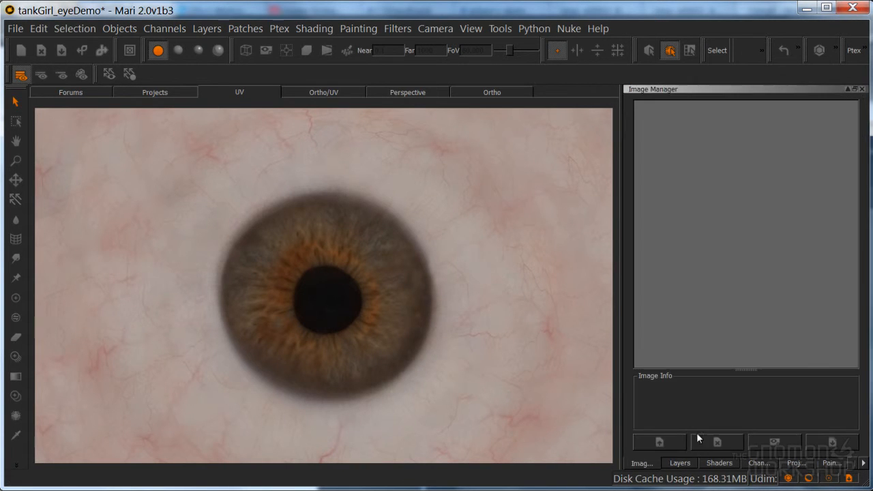
{"action": "left_click", "coordinate": [688, 463]}
{"action": "left_click", "coordinate": [637, 401]}
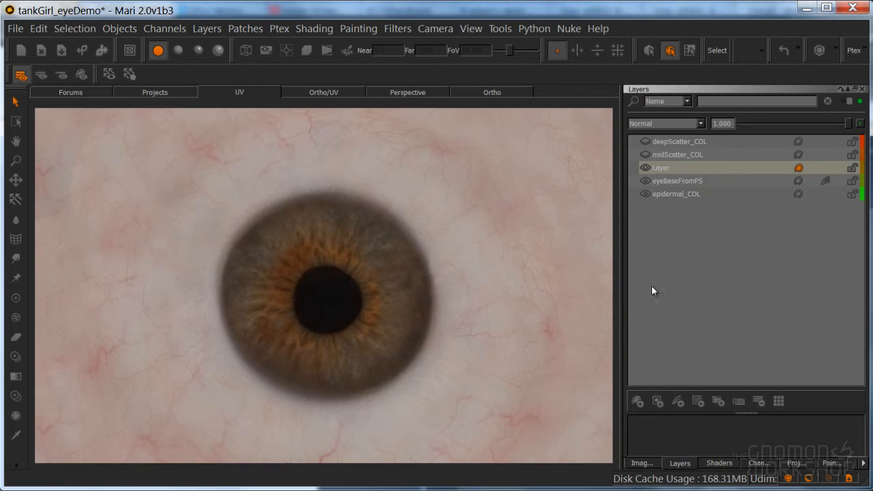
{"action": "double_click", "coordinate": [660, 168]}
{"action": "type", "text": "pup"}
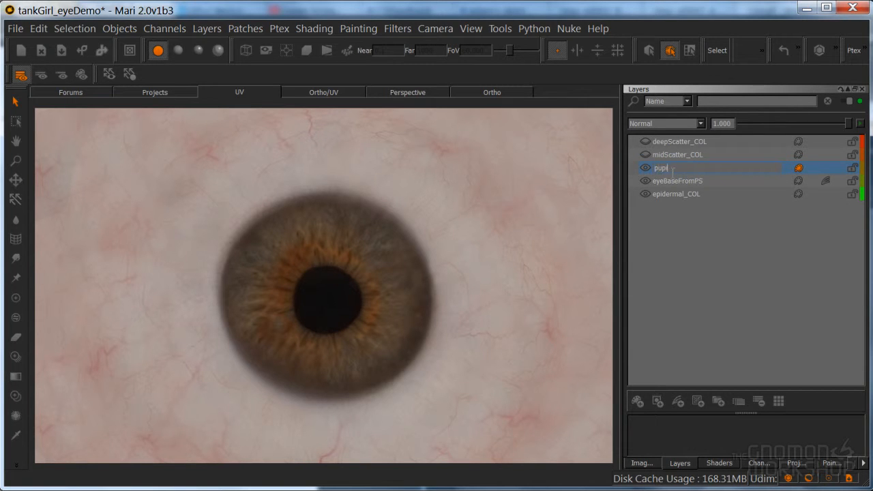
{"action": "type", "text": "il"}
Step: Paint the first eye's pupil solid black on the pupil layer in the UV view, using a smaller, harder brush
{"action": "scroll", "coordinate": [325, 287], "scroll_direction": "up", "scroll_amount": 5}
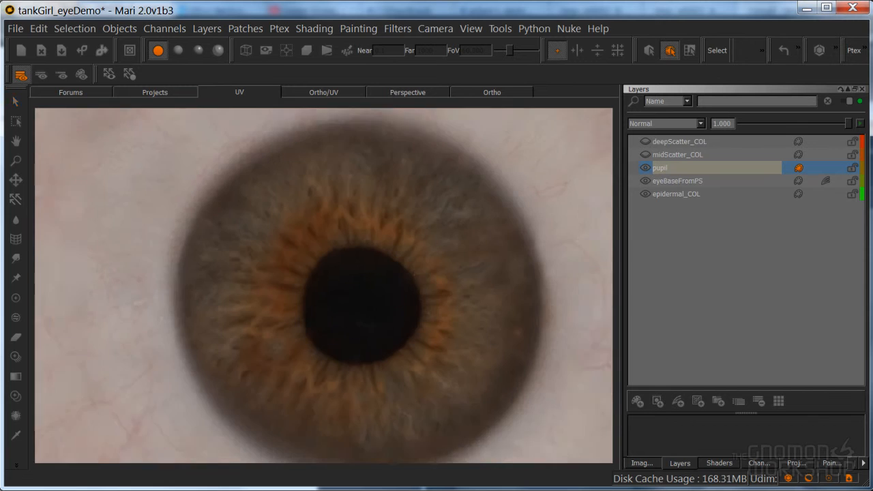
{"action": "key", "text": "p"}
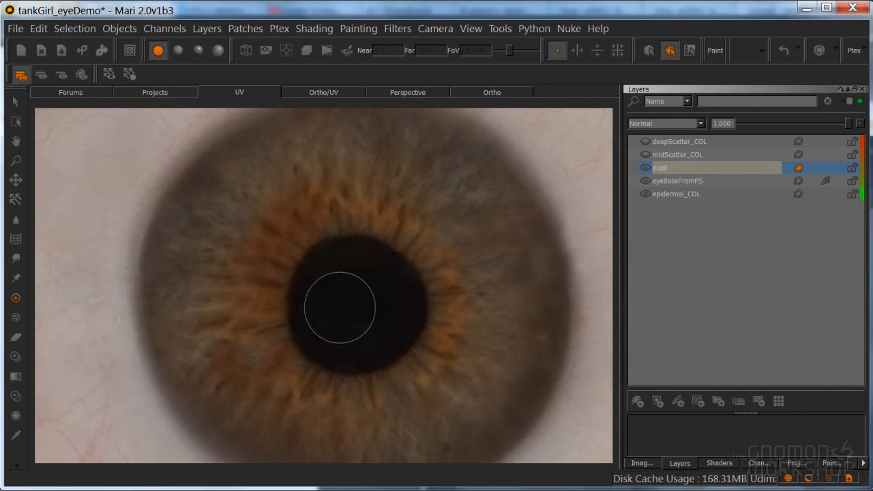
{"action": "left_click", "coordinate": [16, 466]}
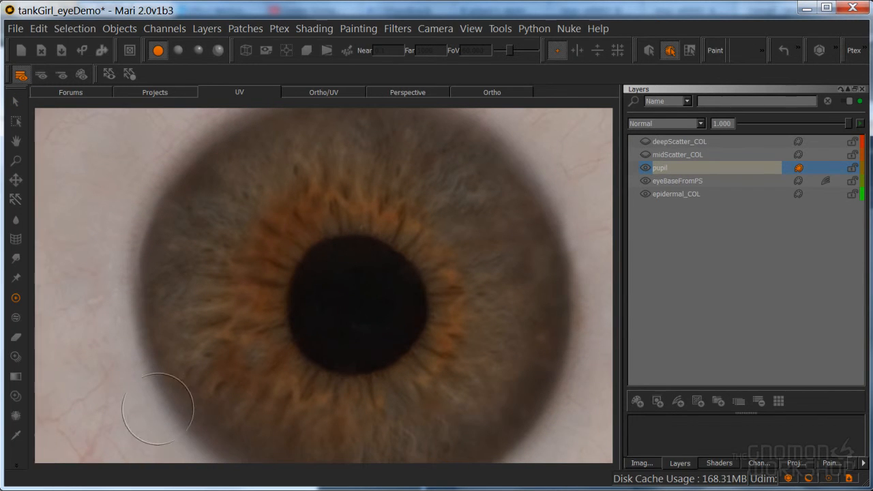
{"action": "key", "text": "r"}
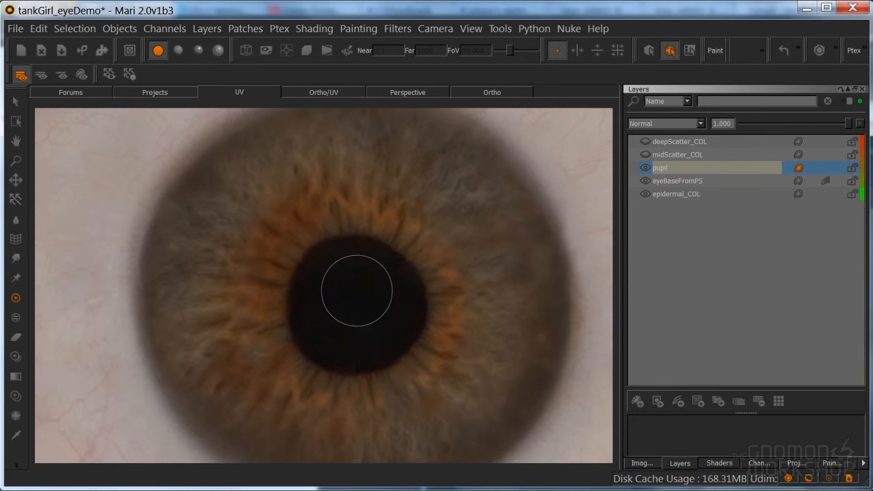
{"action": "key", "text": "k"}
{"action": "left_click", "coordinate": [334, 368]}
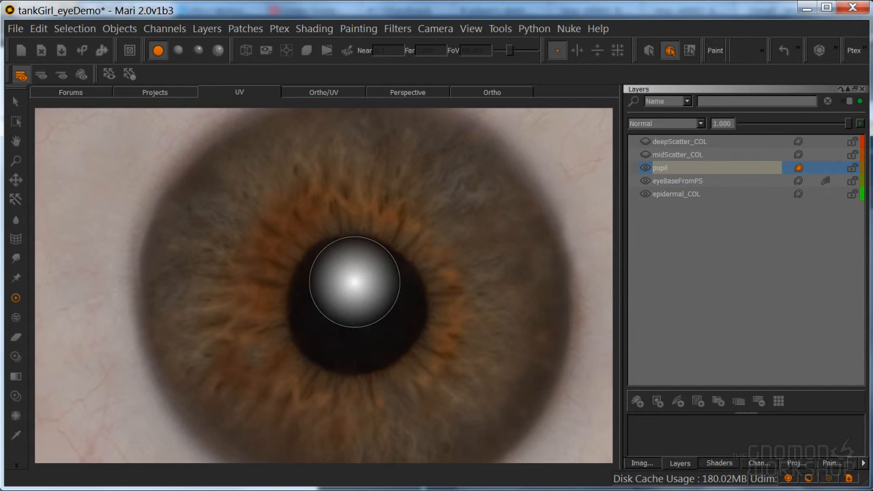
{"action": "mouse_move", "coordinate": [364, 289]}
{"action": "left_mouse_down"}
{"action": "mouse_move", "coordinate": [351, 298]}
{"action": "mouse_move", "coordinate": [357, 304]}
{"action": "mouse_move", "coordinate": [339, 272]}
{"action": "mouse_move", "coordinate": [325, 302]}
{"action": "mouse_move", "coordinate": [313, 300]}
{"action": "left_mouse_up"}
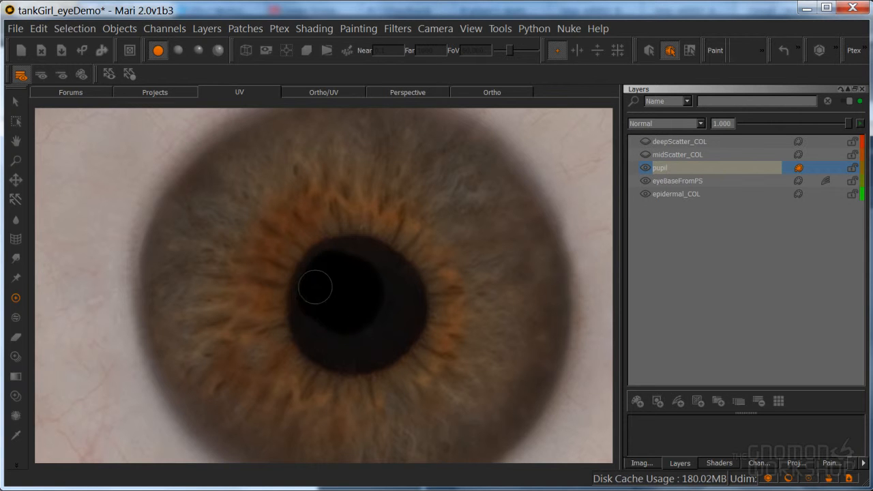
{"action": "mouse_move", "coordinate": [321, 264]}
{"action": "left_mouse_down"}
{"action": "mouse_move", "coordinate": [308, 316]}
{"action": "mouse_move", "coordinate": [304, 296]}
{"action": "mouse_move", "coordinate": [324, 336]}
{"action": "mouse_move", "coordinate": [367, 354]}
{"action": "mouse_move", "coordinate": [403, 320]}
{"action": "mouse_move", "coordinate": [391, 268]}
{"action": "mouse_move", "coordinate": [371, 254]}
{"action": "mouse_move", "coordinate": [343, 255]}
{"action": "mouse_move", "coordinate": [384, 298]}
{"action": "mouse_move", "coordinate": [348, 350]}
{"action": "mouse_move", "coordinate": [356, 356]}
{"action": "mouse_move", "coordinate": [399, 333]}
{"action": "left_mouse_up"}
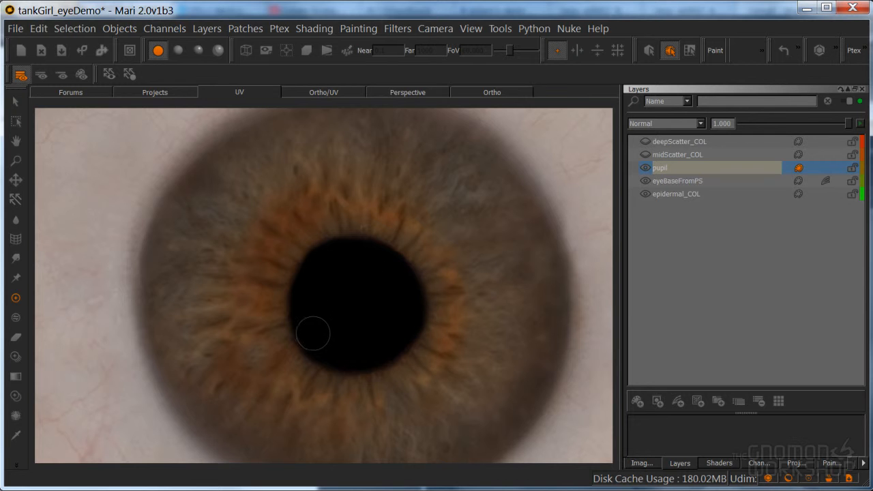
{"action": "right_click_drag", "start_coordinate": [391, 289], "coordinate": [261, 315], "text": "alt"}
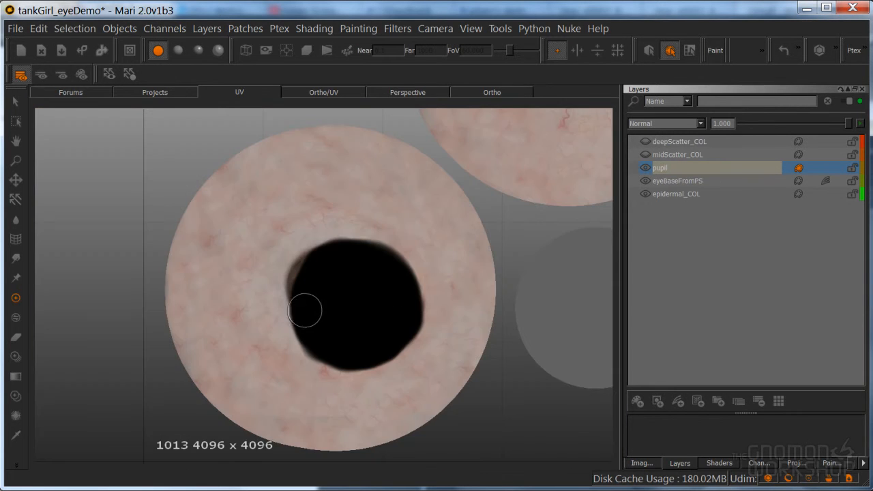
{"action": "key", "text": "ctrl+z"}
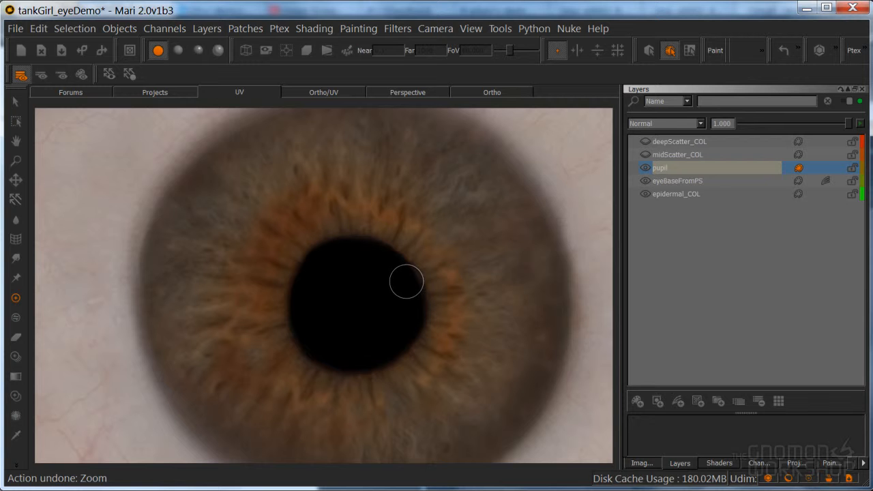
Step: Paint the second eye's pupil solid black on the pupil layer, redoing the first stroke, and bake the paint
{"action": "right_click_drag", "start_coordinate": [413, 273], "coordinate": [263, 304], "text": "alt"}
{"action": "middle_click_drag", "start_coordinate": [447, 183], "coordinate": [325, 327], "text": "alt"}
{"action": "right_click_drag", "start_coordinate": [326, 327], "coordinate": [410, 265], "text": "alt"}
{"action": "mouse_move", "coordinate": [308, 236]}
{"action": "left_mouse_down"}
{"action": "mouse_move", "coordinate": [302, 218]}
{"action": "mouse_move", "coordinate": [257, 216]}
{"action": "mouse_move", "coordinate": [259, 209]}
{"action": "mouse_move", "coordinate": [238, 256]}
{"action": "left_mouse_up"}
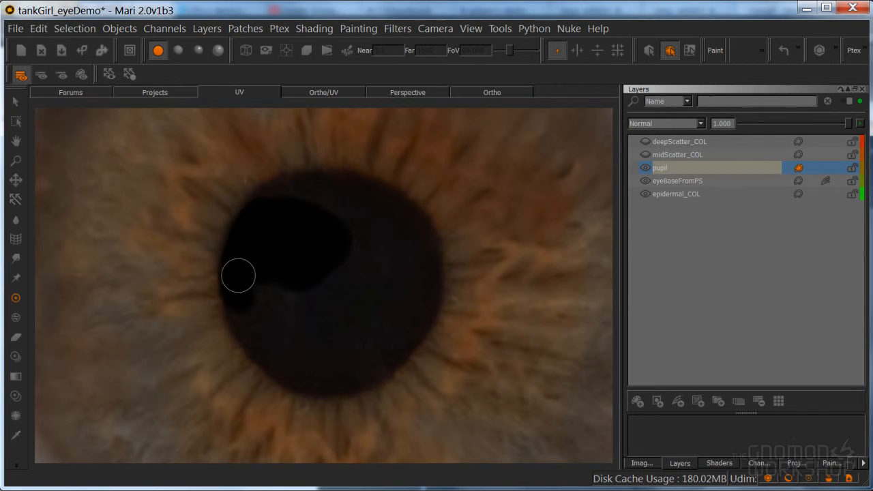
{"action": "key", "text": "ctrl+z"}
{"action": "mouse_move", "coordinate": [255, 217]}
{"action": "left_mouse_down"}
{"action": "mouse_move", "coordinate": [235, 285]}
{"action": "mouse_move", "coordinate": [242, 307]}
{"action": "mouse_move", "coordinate": [261, 273]}
{"action": "mouse_move", "coordinate": [298, 307]}
{"action": "mouse_move", "coordinate": [288, 234]}
{"action": "mouse_move", "coordinate": [266, 216]}
{"action": "mouse_move", "coordinate": [284, 189]}
{"action": "mouse_move", "coordinate": [331, 195]}
{"action": "mouse_move", "coordinate": [347, 222]}
{"action": "mouse_move", "coordinate": [338, 328]}
{"action": "mouse_move", "coordinate": [331, 306]}
{"action": "mouse_move", "coordinate": [294, 339]}
{"action": "mouse_move", "coordinate": [298, 372]}
{"action": "mouse_move", "coordinate": [357, 372]}
{"action": "mouse_move", "coordinate": [330, 376]}
{"action": "left_mouse_up"}
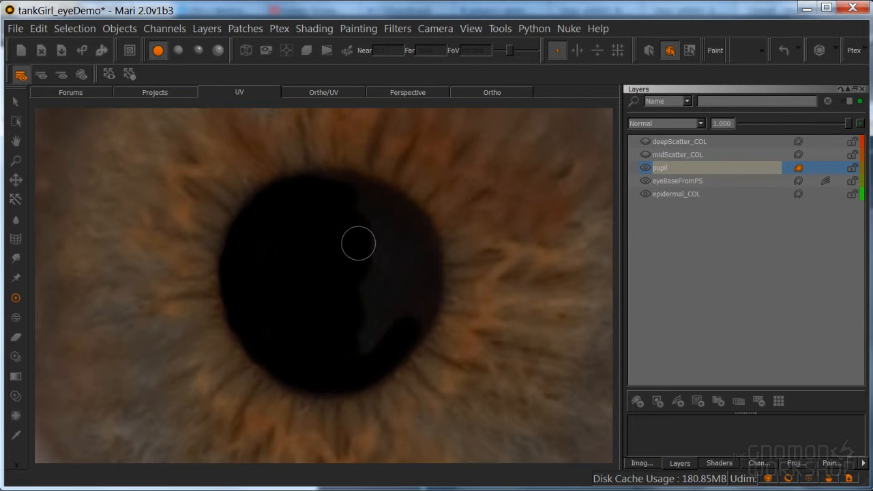
{"action": "key", "text": "b"}
{"action": "right_click_drag", "start_coordinate": [422, 233], "coordinate": [382, 243], "text": "alt"}
Step: Duplicate the eyeBaseFromPS layer
{"action": "left_click", "coordinate": [677, 168]}
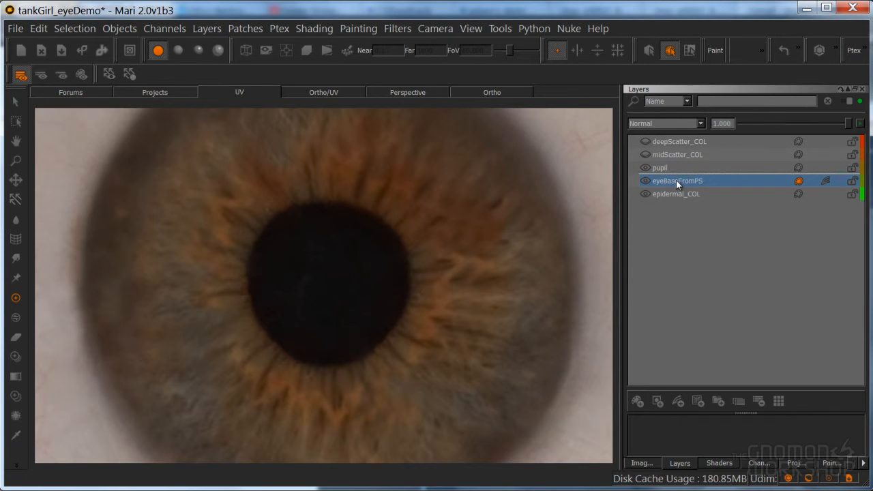
{"action": "right_click", "coordinate": [675, 181]}
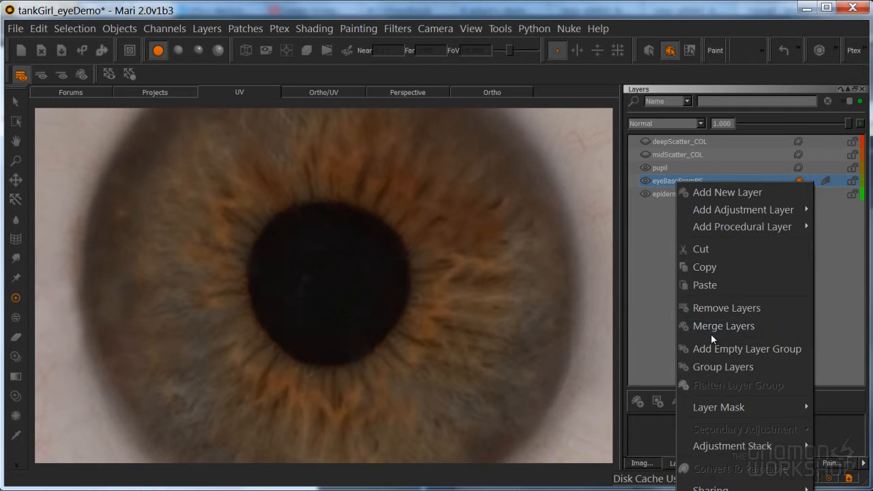
{"action": "mouse_move", "coordinate": [715, 403]}
{"action": "left_click", "coordinate": [664, 180]}
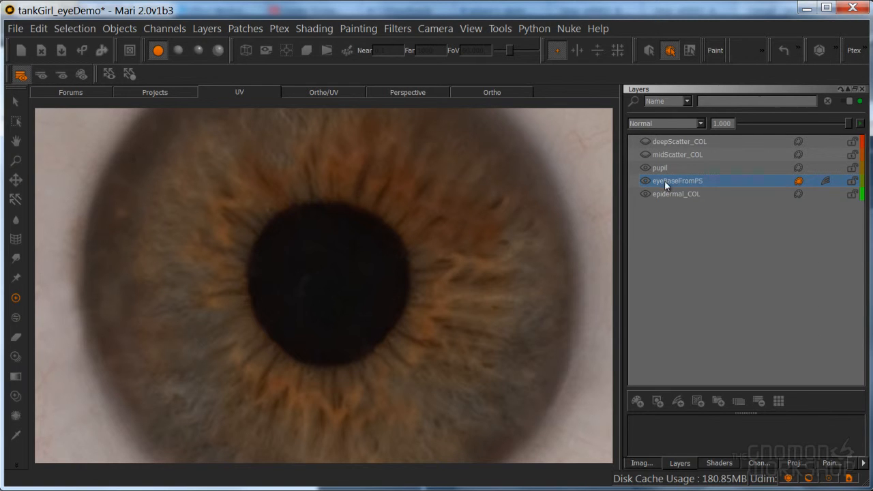
{"action": "key", "text": "ctrl+v"}
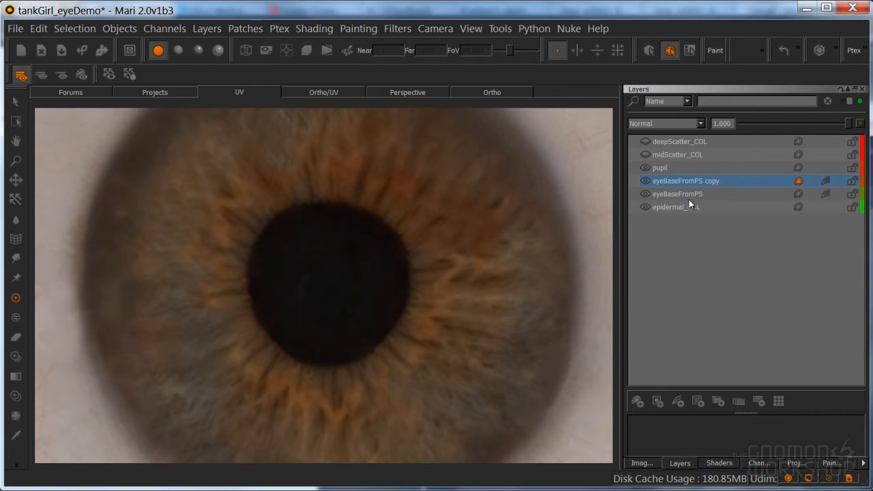
Step: Replace the HSV adjustment in the eyeBaseFromPS copy's adjustment stack with a Levels adjustment
{"action": "left_click", "coordinate": [825, 182]}
{"action": "left_click_drag", "start_coordinate": [835, 190], "coordinate": [678, 208]}
{"action": "left_click", "coordinate": [650, 142]}
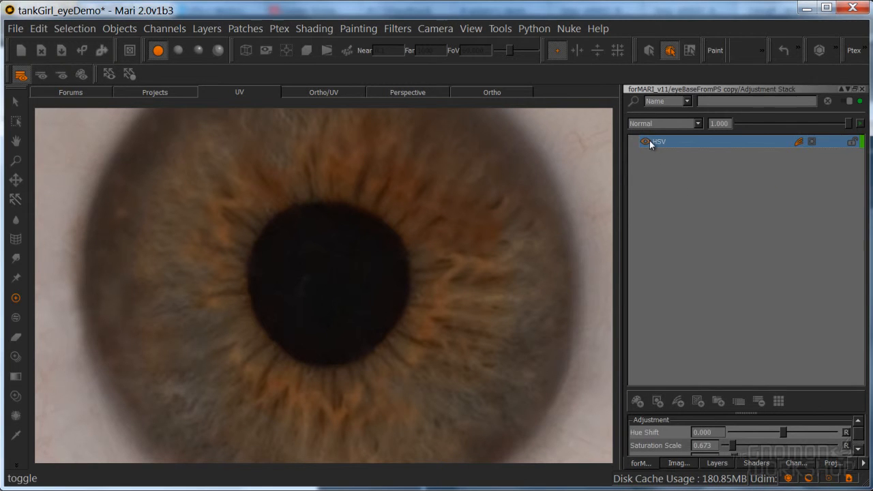
{"action": "key", "text": "Delete"}
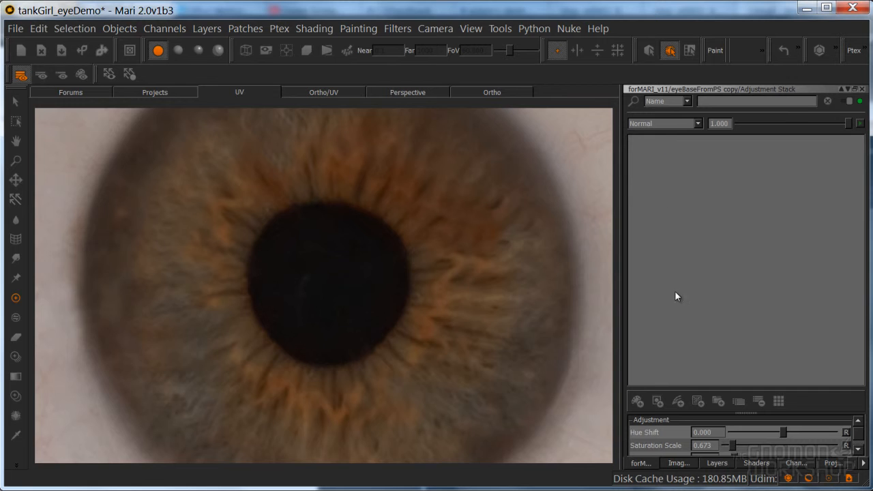
{"action": "left_click", "coordinate": [679, 405]}
{"action": "left_click", "coordinate": [702, 263]}
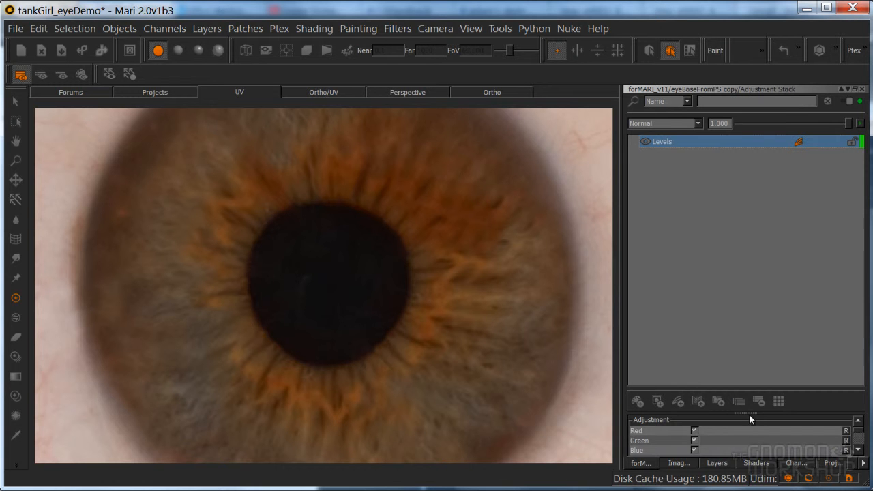
Step: Set the Levels input on the eyeBaseFromPS copy to White 0.716, Mid 0.356 and Black 0.113
{"action": "left_click_drag", "start_coordinate": [743, 412], "coordinate": [741, 273]}
{"action": "left_click_drag", "start_coordinate": [847, 371], "coordinate": [830, 371]}
{"action": "mouse_move", "coordinate": [722, 396]}
{"action": "left_mouse_down"}
{"action": "mouse_move", "coordinate": [754, 399]}
{"action": "mouse_move", "coordinate": [736, 401]}
{"action": "left_mouse_up"}
{"action": "left_click_drag", "start_coordinate": [785, 383], "coordinate": [774, 389]}
{"action": "left_click_drag", "start_coordinate": [830, 372], "coordinate": [818, 373]}
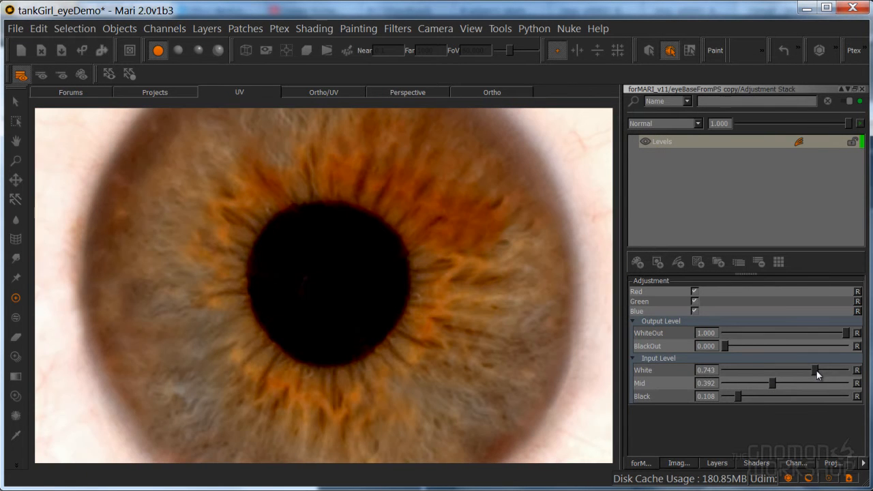
{"action": "left_click_drag", "start_coordinate": [739, 397], "coordinate": [740, 398]}
{"action": "left_click_drag", "start_coordinate": [813, 373], "coordinate": [767, 387]}
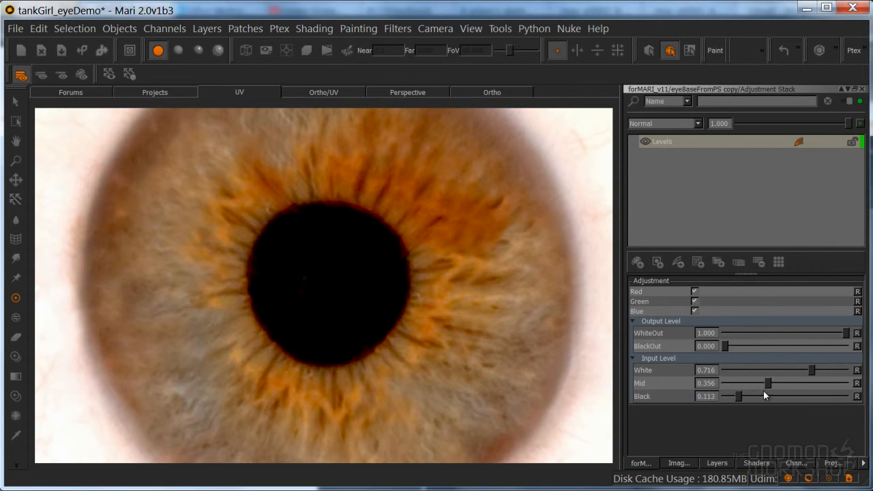
Step: Add a Luminosity adjustment above Levels in the copy's stack and compare the eye with the copy layer hidden and shown
{"action": "left_click", "coordinate": [678, 261]}
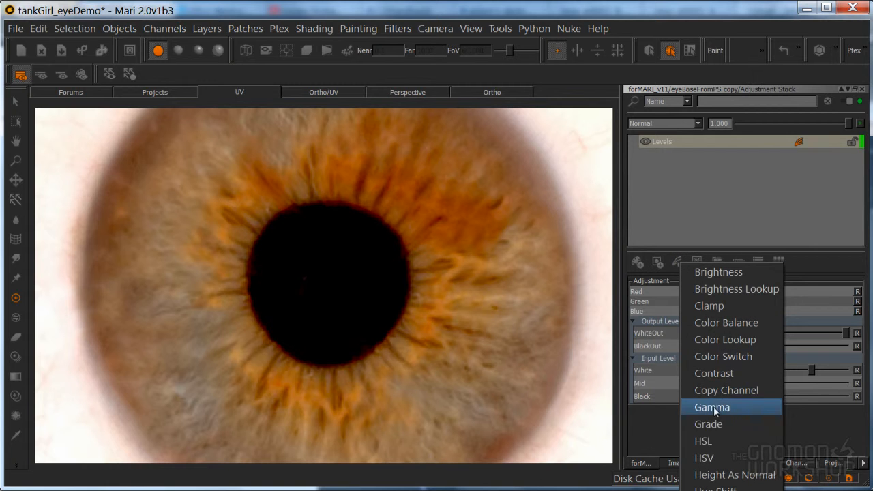
{"action": "left_click", "coordinate": [695, 408]}
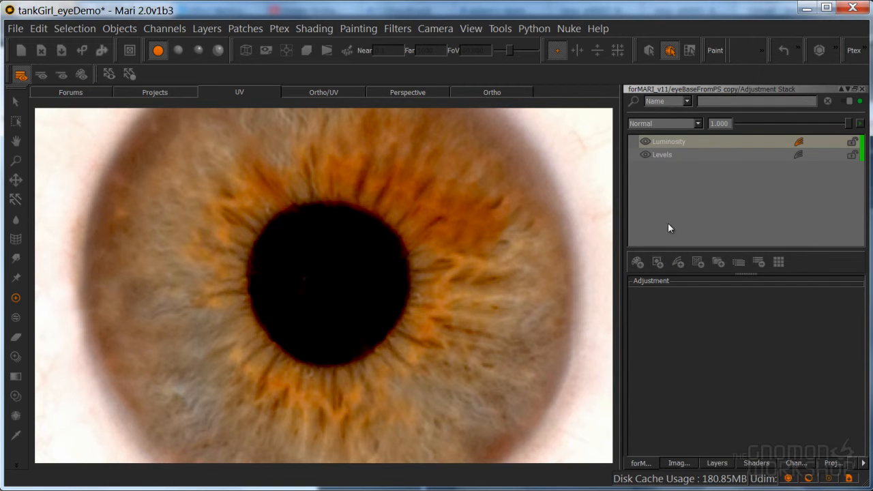
{"action": "left_click", "coordinate": [861, 89]}
{"action": "left_click", "coordinate": [680, 463]}
{"action": "left_click", "coordinate": [645, 179]}
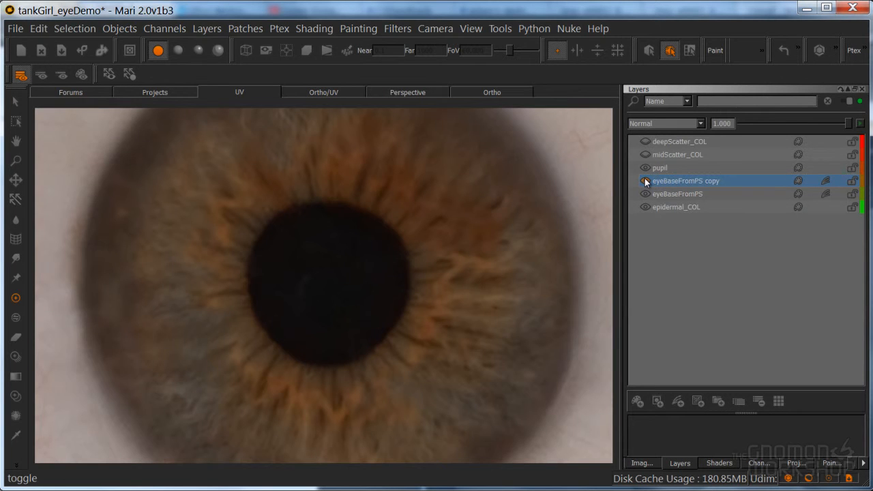
{"action": "left_click", "coordinate": [644, 180]}
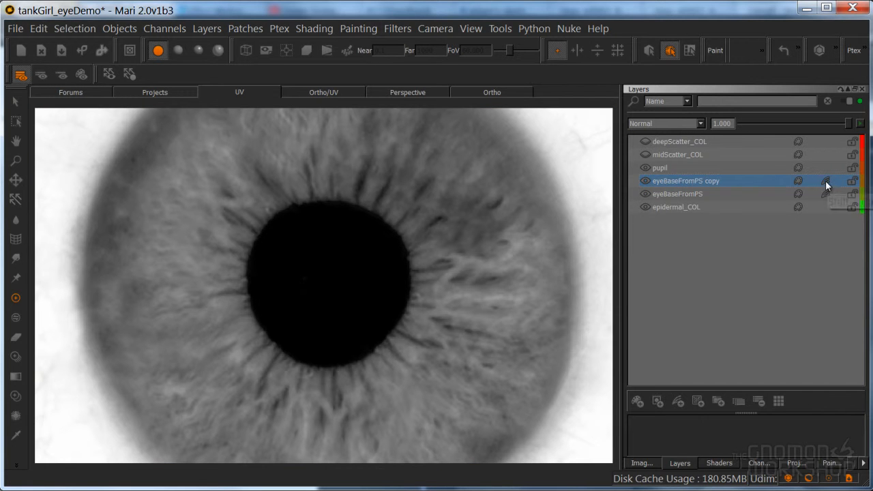
Step: Add a mask that hides the whole eyeBaseFromPS copy and paint on it to reveal the layer over the first eye's pupil
{"action": "right_click", "coordinate": [721, 179]}
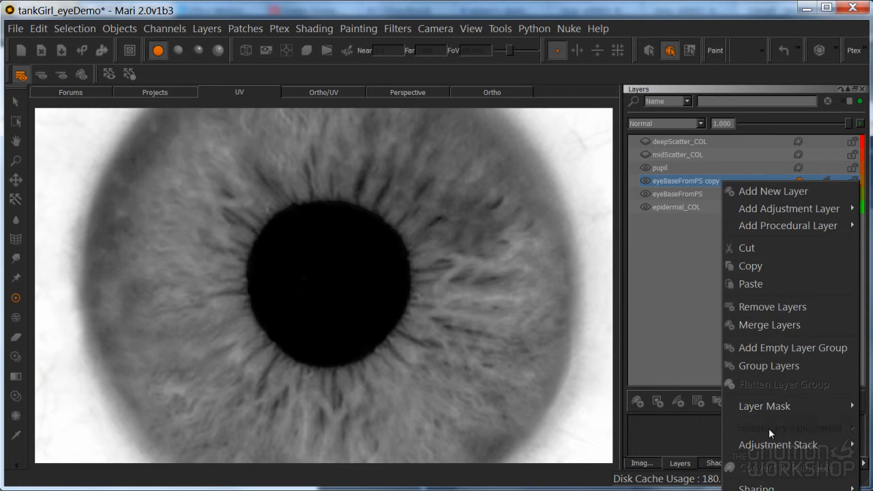
{"action": "mouse_move", "coordinate": [789, 409]}
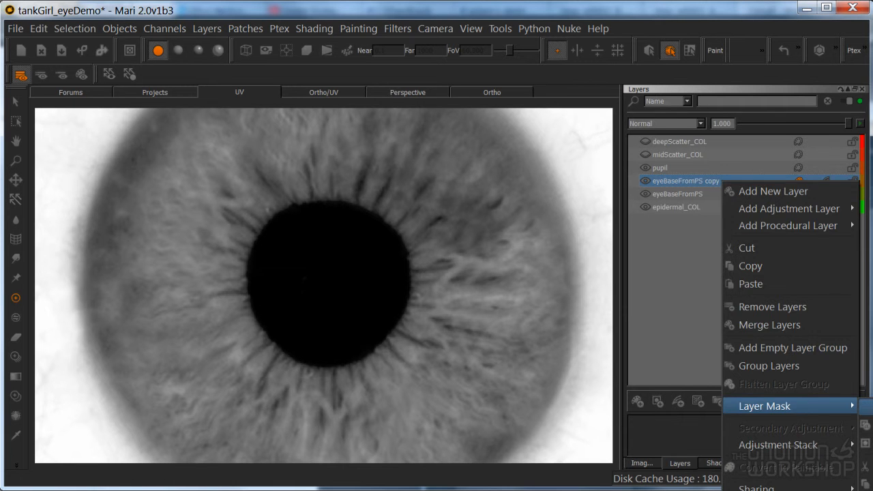
{"action": "left_click", "coordinate": [866, 406]}
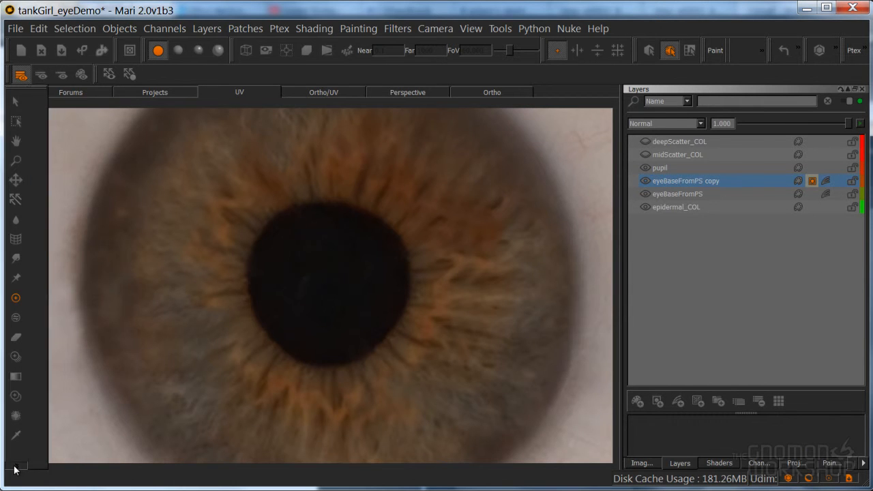
{"action": "mouse_move", "coordinate": [337, 303]}
{"action": "left_mouse_down"}
{"action": "mouse_move", "coordinate": [326, 263]}
{"action": "mouse_move", "coordinate": [345, 253]}
{"action": "mouse_move", "coordinate": [277, 292]}
{"action": "mouse_move", "coordinate": [271, 243]}
{"action": "mouse_move", "coordinate": [275, 306]}
{"action": "mouse_move", "coordinate": [299, 348]}
{"action": "mouse_move", "coordinate": [351, 343]}
{"action": "mouse_move", "coordinate": [322, 346]}
{"action": "left_mouse_up"}
{"action": "mouse_move", "coordinate": [373, 332]}
{"action": "left_mouse_down"}
{"action": "mouse_move", "coordinate": [361, 337]}
{"action": "mouse_move", "coordinate": [392, 284]}
{"action": "mouse_move", "coordinate": [384, 234]}
{"action": "mouse_move", "coordinate": [359, 217]}
{"action": "mouse_move", "coordinate": [328, 214]}
{"action": "mouse_move", "coordinate": [289, 230]}
{"action": "mouse_move", "coordinate": [341, 286]}
{"action": "mouse_move", "coordinate": [366, 258]}
{"action": "mouse_move", "coordinate": [325, 225]}
{"action": "mouse_move", "coordinate": [264, 264]}
{"action": "mouse_move", "coordinate": [260, 286]}
{"action": "mouse_move", "coordinate": [263, 258]}
{"action": "left_mouse_up"}
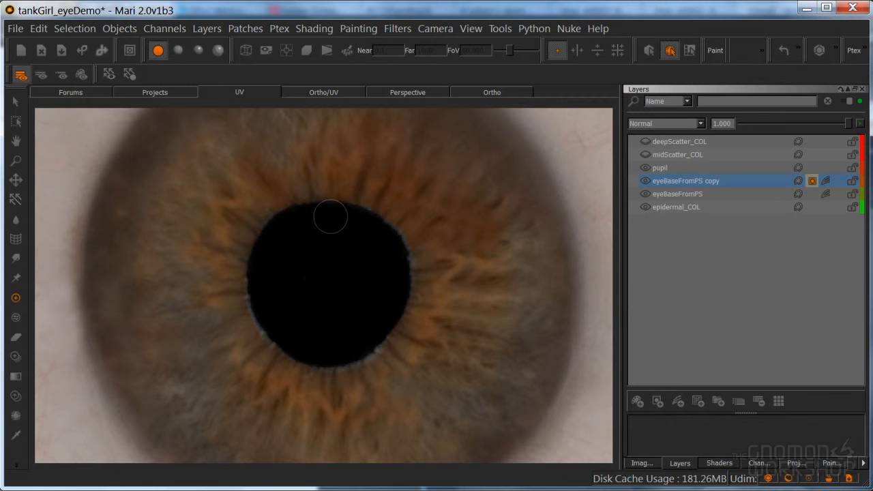
Step: Hide the Luminosity adjustment in the eyeBaseFromPS copy's adjustment stack and close the stack
{"action": "left_click", "coordinate": [823, 181]}
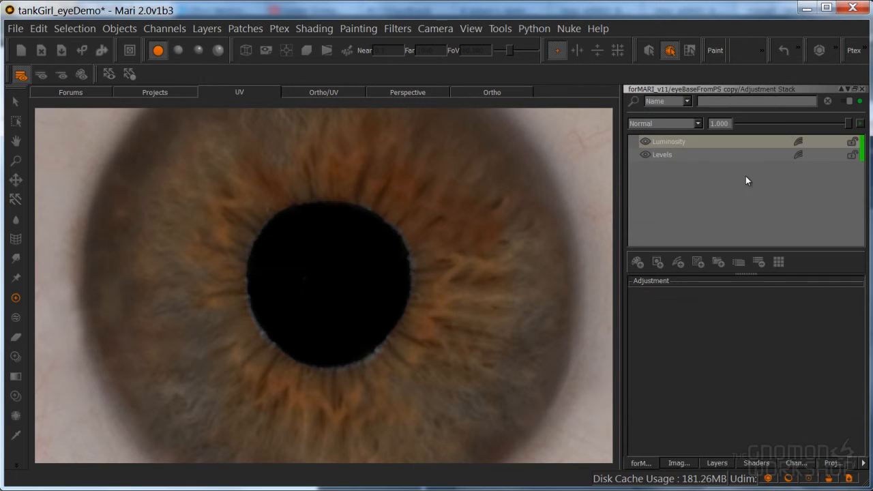
{"action": "left_click", "coordinate": [670, 146]}
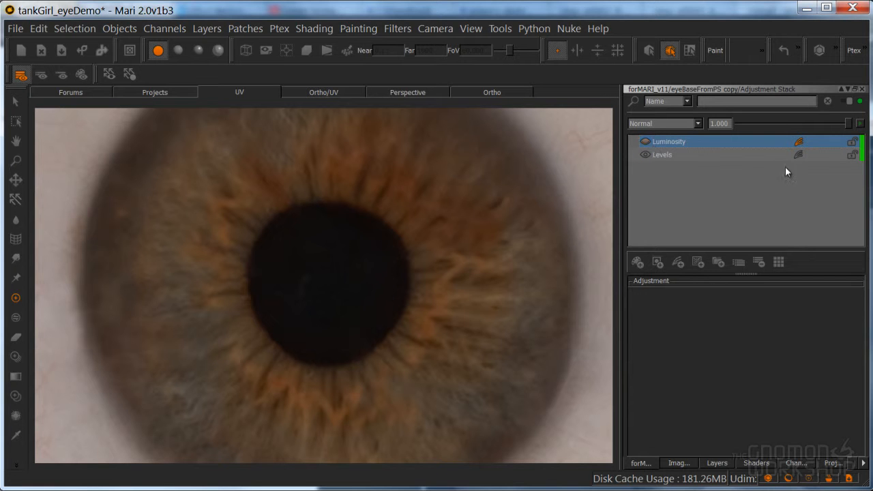
{"action": "left_click", "coordinate": [861, 89]}
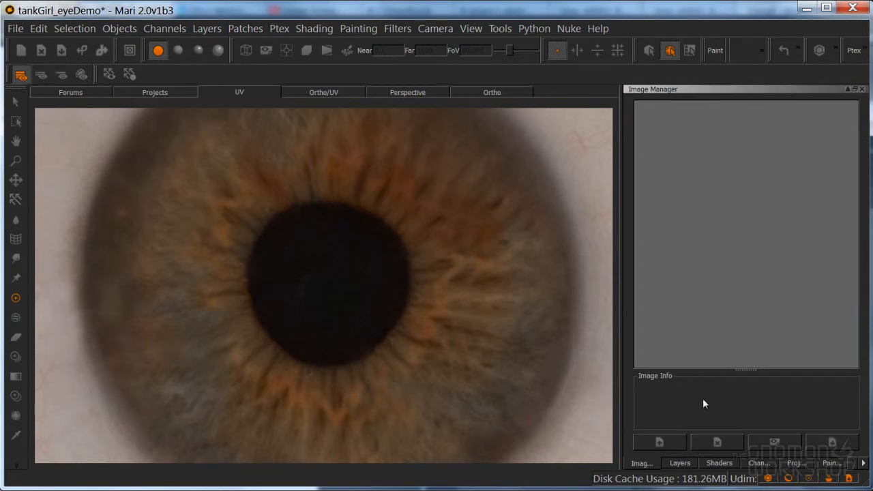
Step: Make the eyeBaseFromPS copy's mask the paint target again and bake the pupil paint into it
{"action": "left_click", "coordinate": [680, 463]}
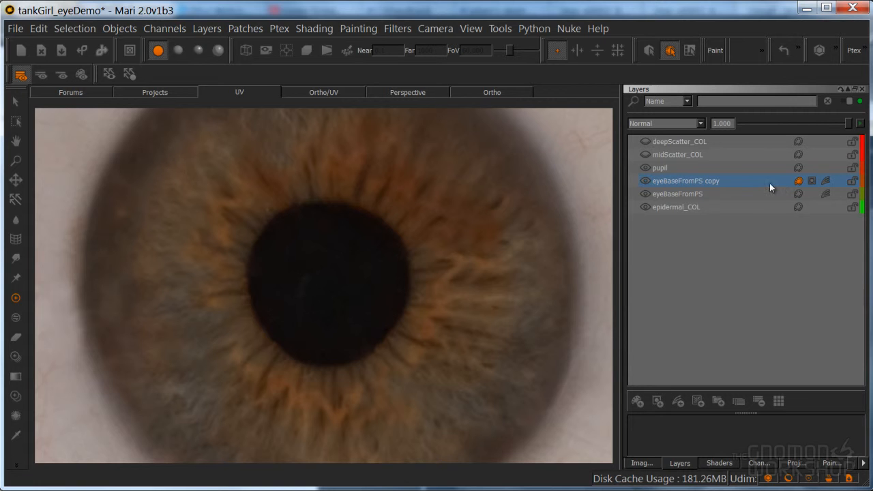
{"action": "left_click", "coordinate": [811, 181]}
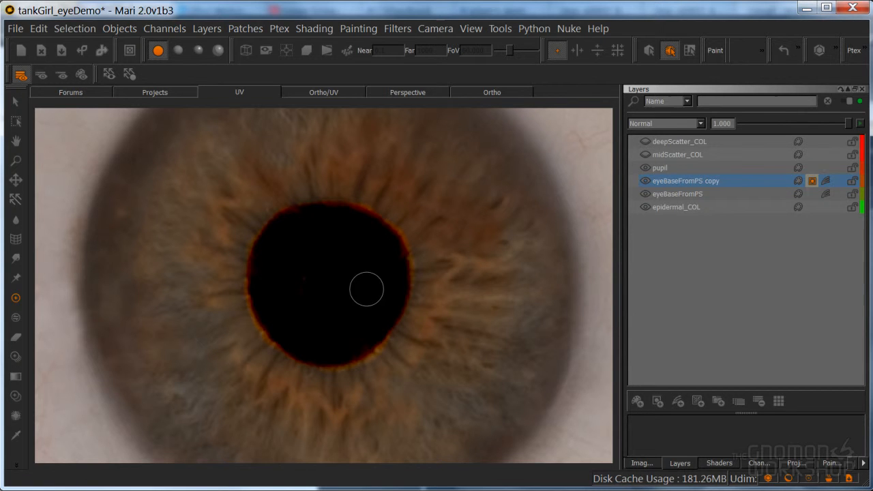
{"action": "key", "text": "b"}
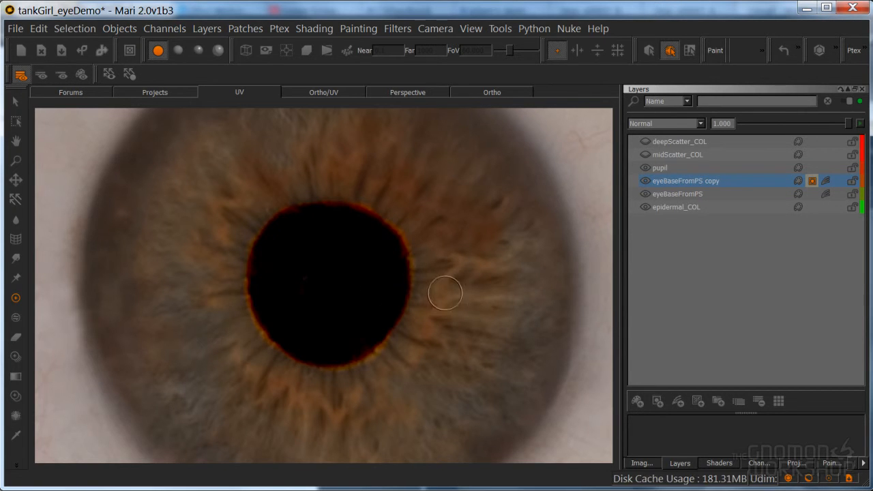
Step: Try a Saturation adjustment of 0.359 in the eyeBaseFromPS copy's adjustment stack and delete it
{"action": "left_click", "coordinate": [820, 183]}
{"action": "left_click", "coordinate": [677, 264]}
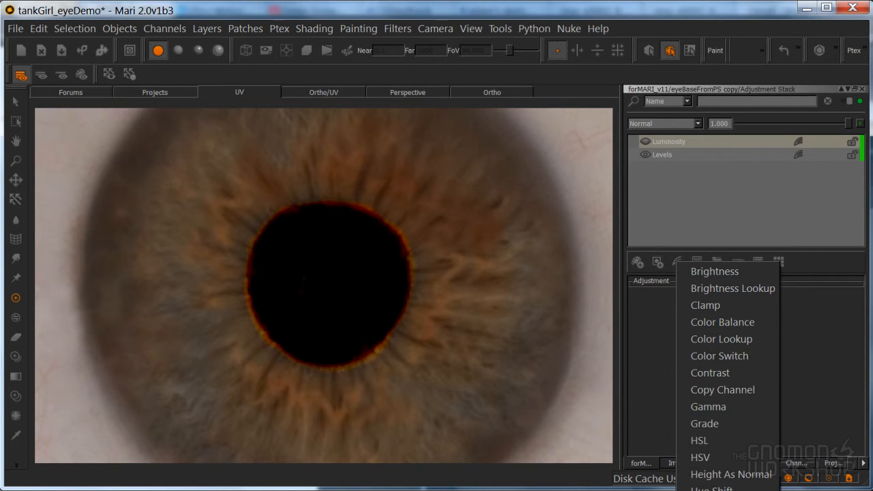
{"action": "left_click", "coordinate": [711, 490]}
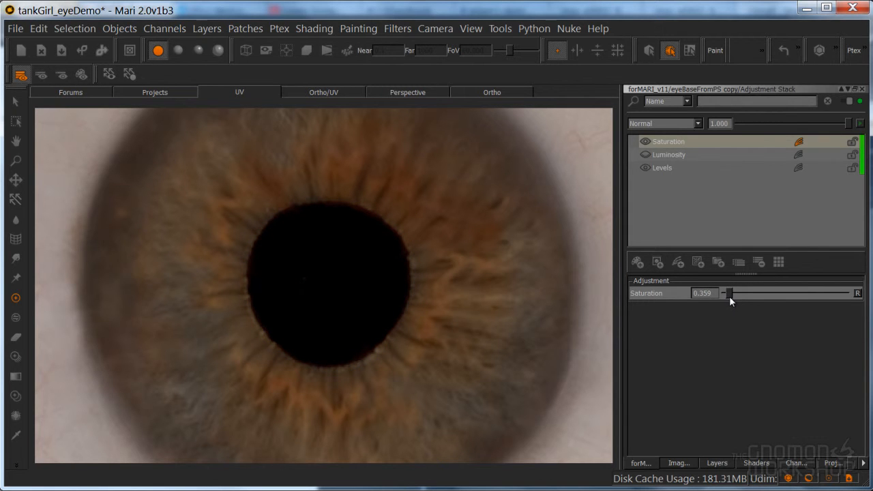
{"action": "left_click", "coordinate": [667, 141]}
{"action": "key", "text": "Delete"}
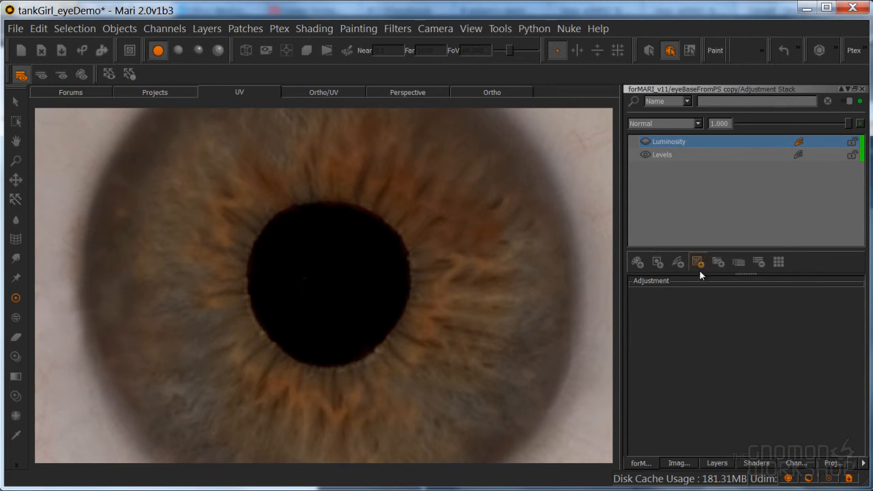
Step: Add an HSV adjustment to the eyeBaseFromPS copy with Saturation Scale 0.404 and Value Scale 0.538
{"action": "left_click", "coordinate": [685, 261]}
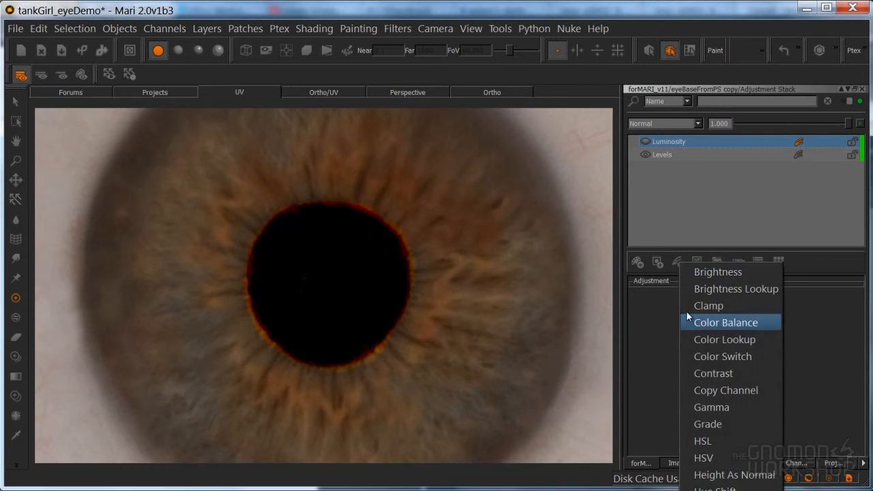
{"action": "left_click", "coordinate": [711, 477]}
{"action": "left_click", "coordinate": [660, 142]}
{"action": "left_click", "coordinate": [736, 320]}
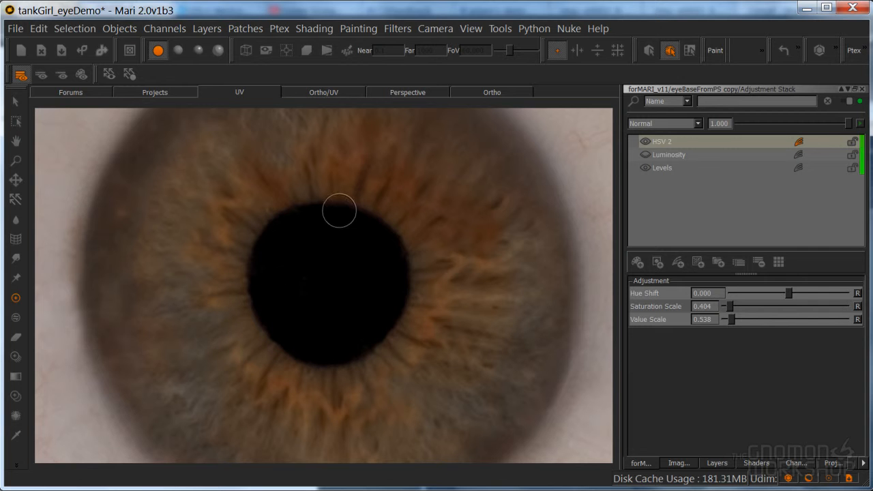
Step: Examine the darkened pupil in the UV and Ortho views, both close up and from farther away, and switch to lit shading
{"action": "right_click_drag", "start_coordinate": [379, 255], "coordinate": [292, 285], "text": "alt"}
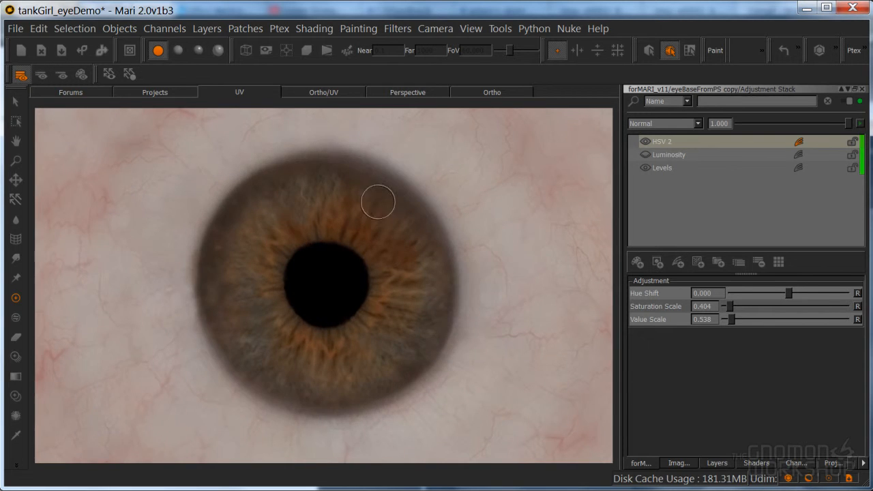
{"action": "right_click_drag", "start_coordinate": [395, 187], "coordinate": [232, 320], "text": "alt"}
{"action": "middle_click_drag", "start_coordinate": [238, 336], "coordinate": [213, 349], "text": "alt"}
{"action": "right_click_drag", "start_coordinate": [213, 349], "coordinate": [474, 218], "text": "alt"}
{"action": "left_click", "coordinate": [486, 94]}
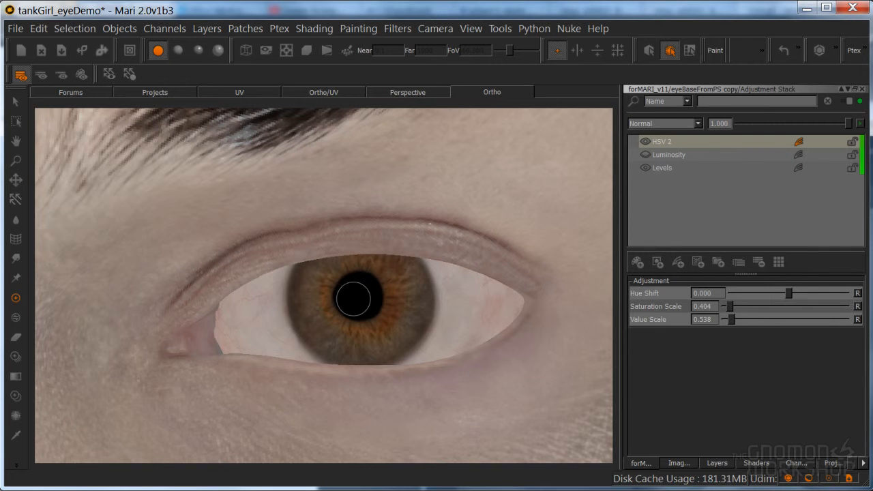
{"action": "right_click_drag", "start_coordinate": [356, 294], "coordinate": [392, 279], "text": "alt"}
{"action": "middle_click_drag", "start_coordinate": [383, 307], "coordinate": [360, 306], "text": "alt"}
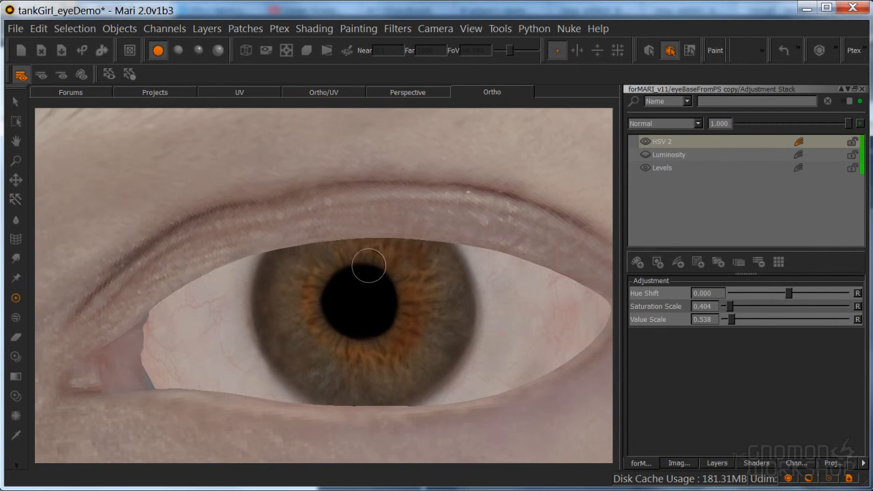
{"action": "mouse_move", "coordinate": [403, 288]}
{"action": "right_mouse_down", "text": "alt"}
{"action": "mouse_move", "coordinate": [366, 283]}
{"action": "mouse_move", "coordinate": [319, 294]}
{"action": "right_mouse_up", "text": "alt"}
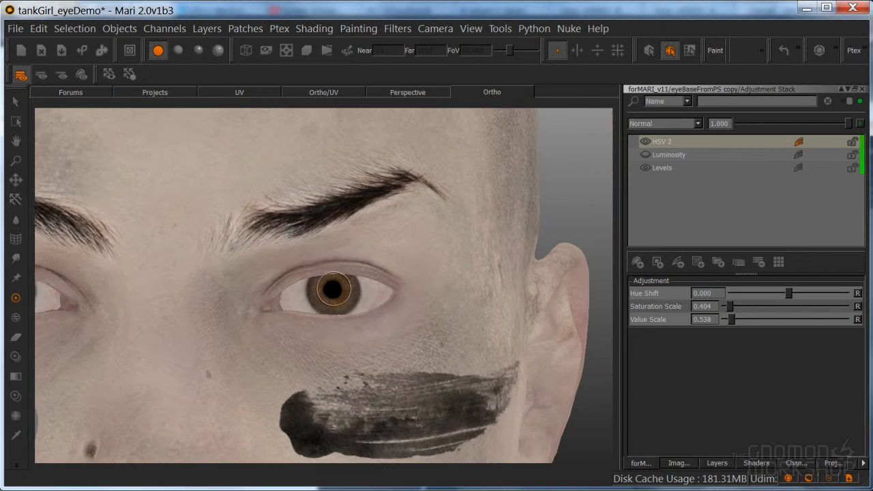
{"action": "left_click", "coordinate": [179, 50]}
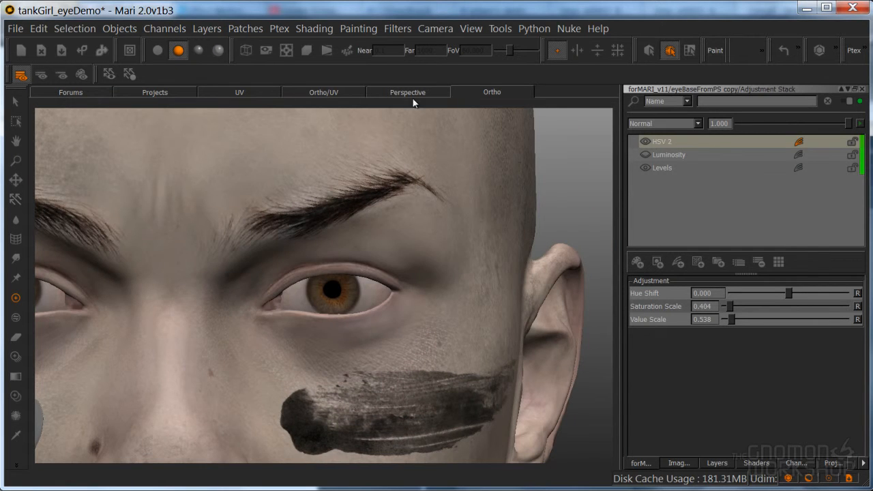
Step: Check the second eye's pupil close up in the UV view and open the eyeBaseFromPS layer's adjustment stack
{"action": "left_click", "coordinate": [239, 92]}
{"action": "right_click_drag", "start_coordinate": [293, 283], "coordinate": [392, 251], "text": "alt"}
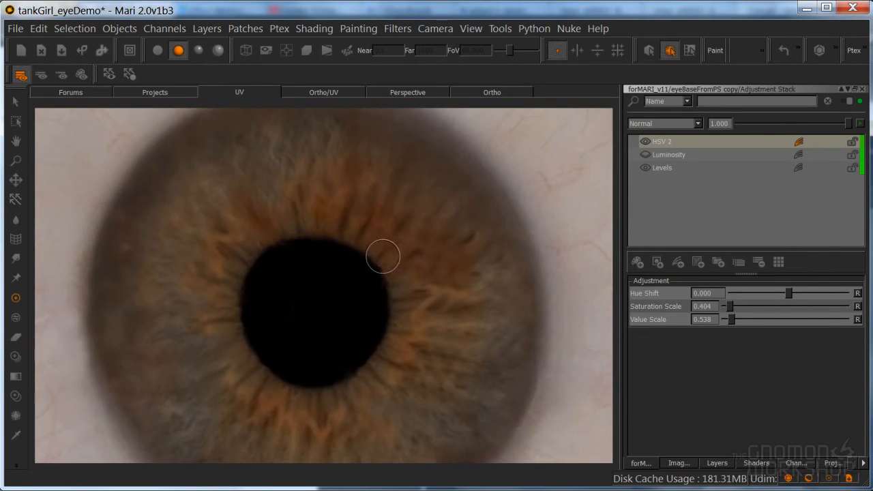
{"action": "right_click_drag", "start_coordinate": [382, 285], "coordinate": [253, 389], "text": "alt"}
{"action": "middle_click_drag", "start_coordinate": [264, 381], "coordinate": [547, 87], "text": "alt"}
{"action": "right_click_drag", "start_coordinate": [341, 354], "coordinate": [470, 259], "text": "alt"}
{"action": "middle_click_drag", "start_coordinate": [421, 282], "coordinate": [325, 345], "text": "alt"}
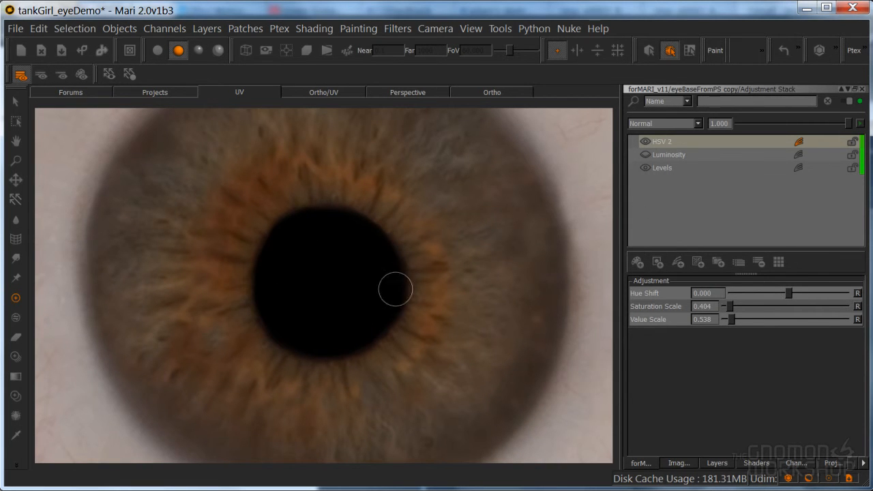
{"action": "left_click", "coordinate": [679, 463]}
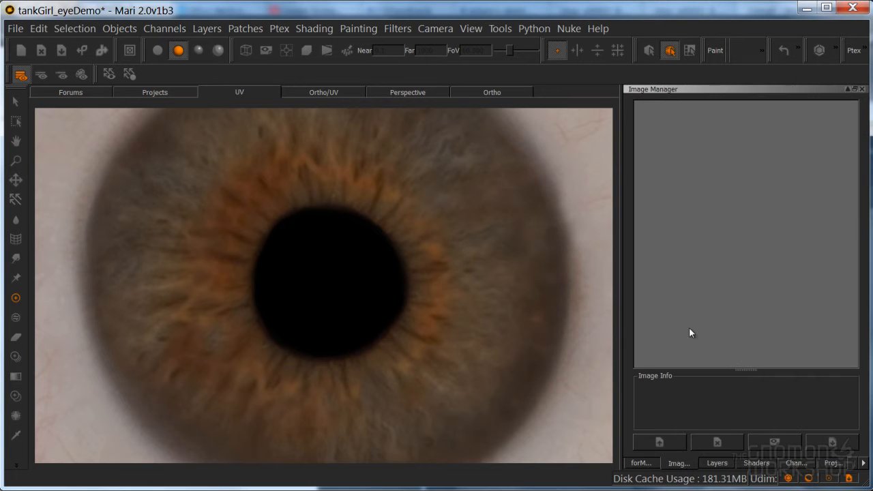
{"action": "left_click", "coordinate": [716, 463]}
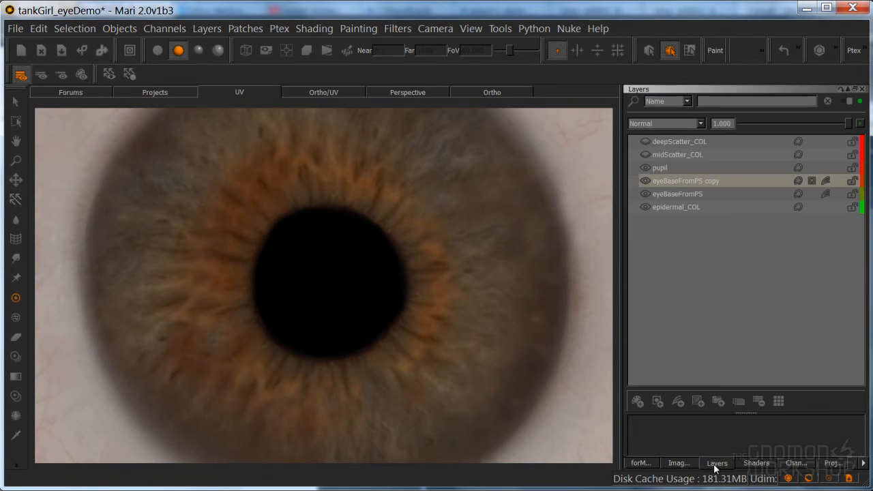
{"action": "left_click", "coordinate": [677, 182]}
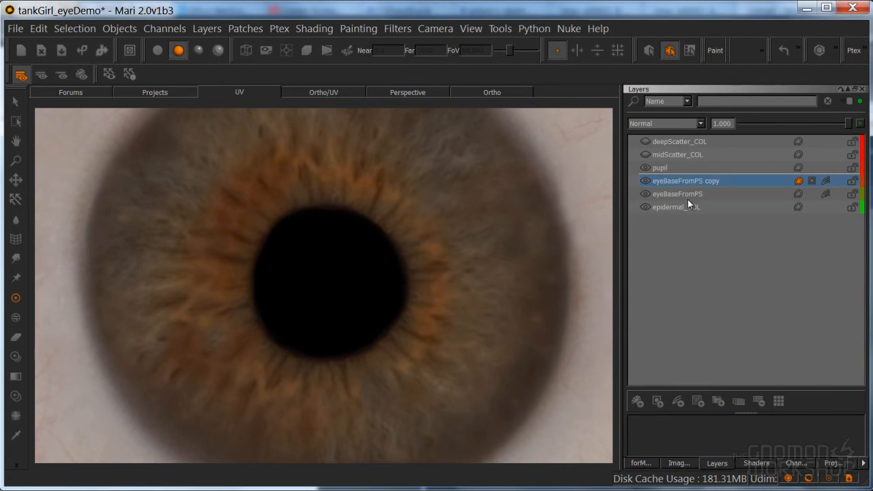
{"action": "left_click", "coordinate": [825, 194]}
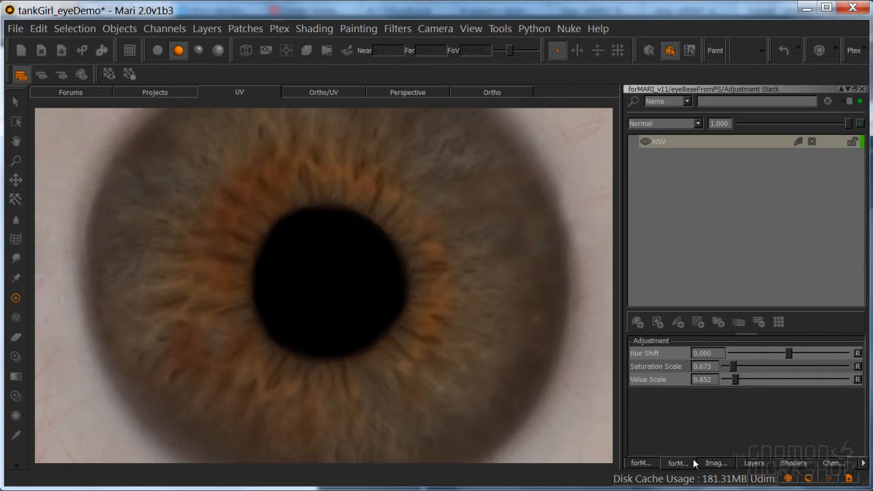
Step: Delete the pupil layer from the layer stack
{"action": "left_click", "coordinate": [716, 464]}
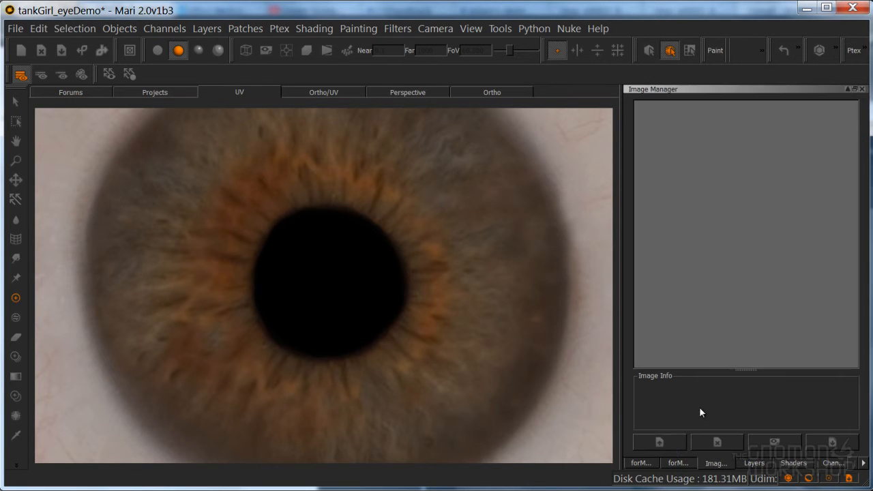
{"action": "left_click", "coordinate": [753, 463]}
{"action": "left_click", "coordinate": [663, 171]}
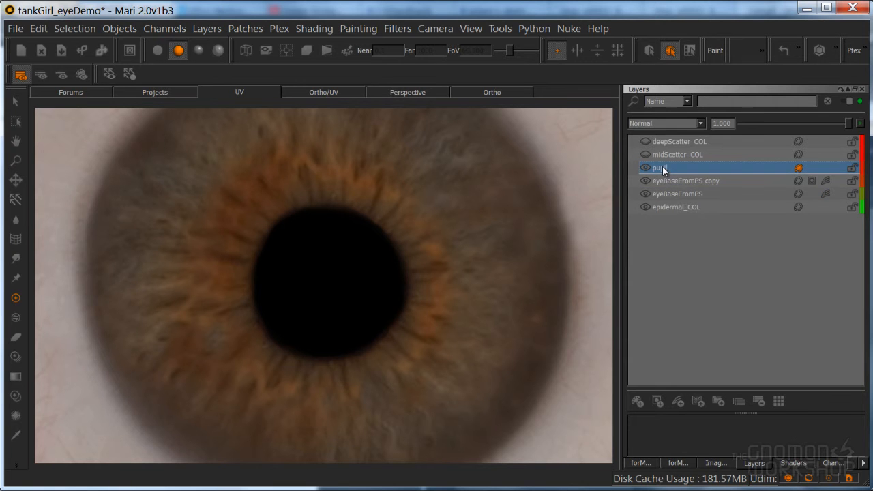
{"action": "key", "text": "Delete"}
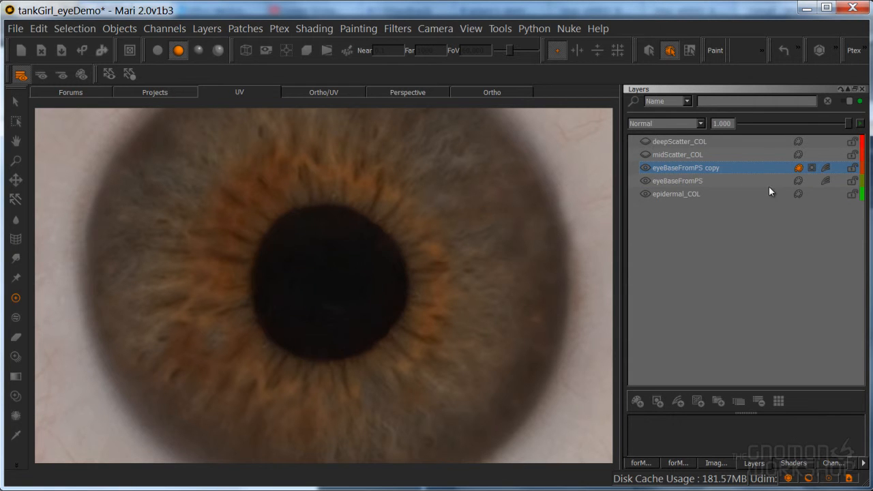
Step: Activate the eyeBaseFromPS copy layer's mask and paint in it over the pupil with a resized brush
{"action": "left_click", "coordinate": [810, 168]}
{"action": "mouse_move", "coordinate": [312, 260]}
{"action": "left_mouse_down"}
{"action": "mouse_move", "coordinate": [301, 309]}
{"action": "mouse_move", "coordinate": [273, 269]}
{"action": "mouse_move", "coordinate": [266, 283]}
{"action": "mouse_move", "coordinate": [289, 335]}
{"action": "mouse_move", "coordinate": [310, 330]}
{"action": "mouse_move", "coordinate": [331, 347]}
{"action": "mouse_move", "coordinate": [386, 308]}
{"action": "mouse_move", "coordinate": [392, 270]}
{"action": "mouse_move", "coordinate": [362, 238]}
{"action": "mouse_move", "coordinate": [326, 222]}
{"action": "mouse_move", "coordinate": [298, 232]}
{"action": "mouse_move", "coordinate": [332, 276]}
{"action": "left_mouse_up"}
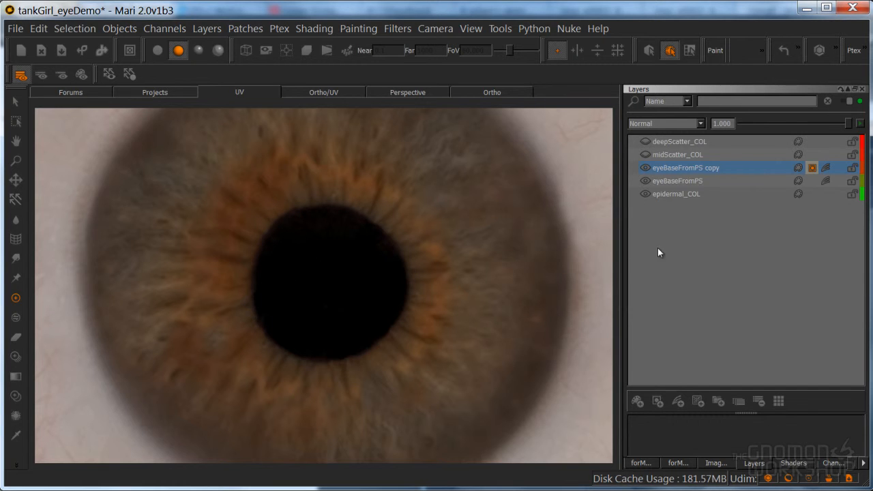
{"action": "middle_click_drag", "start_coordinate": [391, 290], "coordinate": [358, 320]}
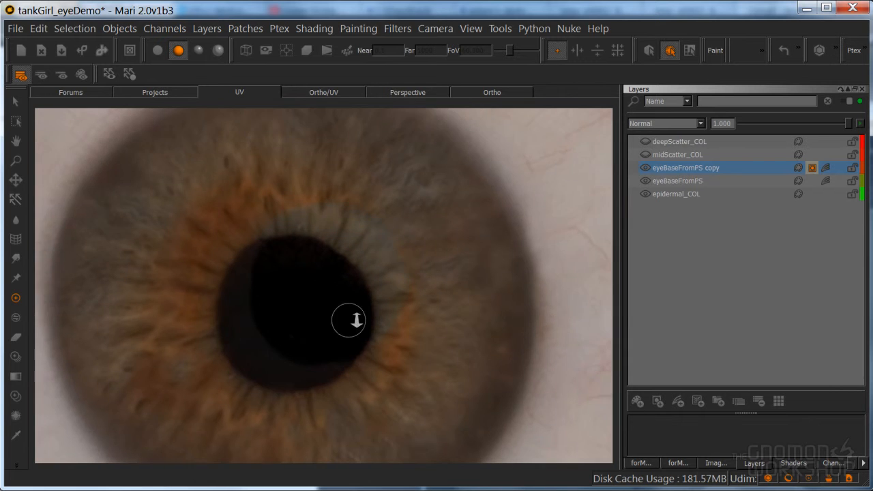
{"action": "key", "text": "ctrl+z"}
{"action": "key", "text": "ctrl+z"}
{"action": "key", "text": "ctrl+z"}
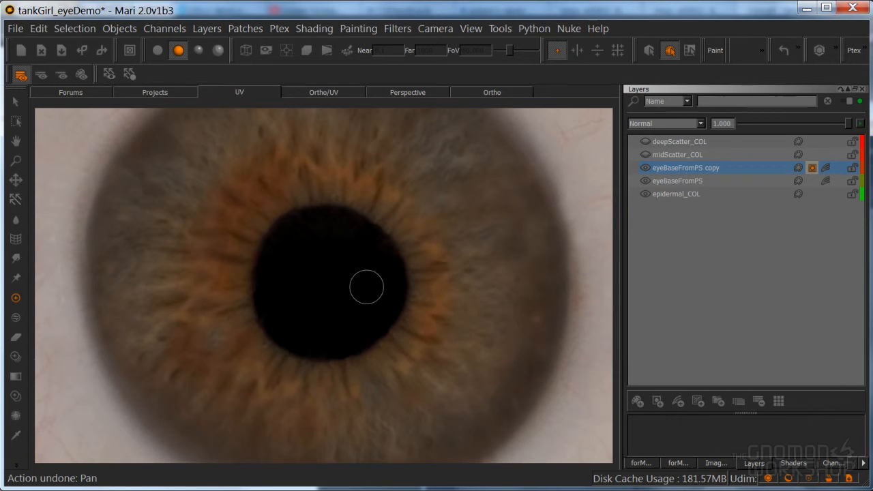
{"action": "key", "text": "b"}
{"action": "key", "text": "r"}
{"action": "left_click_drag", "start_coordinate": [333, 251], "coordinate": [304, 250]}
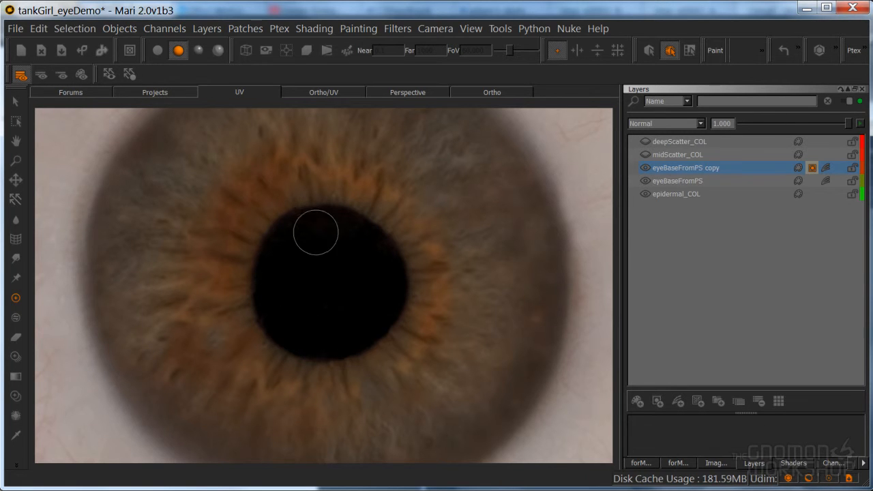
Step: Compare the pupils of both eyes in the UV view, close up and from farther away
{"action": "scroll", "coordinate": [375, 267], "scroll_direction": "down", "scroll_amount": 5}
{"action": "mouse_move", "coordinate": [375, 267]}
{"action": "middle_mouse_down", "text": "alt"}
{"action": "mouse_move", "coordinate": [472, 156]}
{"action": "mouse_move", "coordinate": [387, 272]}
{"action": "middle_mouse_up", "text": "alt"}
{"action": "scroll", "coordinate": [394, 281], "scroll_direction": "up", "scroll_amount": 5}
{"action": "middle_click_drag", "start_coordinate": [458, 268], "coordinate": [452, 266], "text": "alt"}
{"action": "scroll", "coordinate": [468, 253], "scroll_direction": "down", "scroll_amount": 4}
{"action": "right_click_drag", "start_coordinate": [323, 282], "coordinate": [293, 363], "text": "alt"}
{"action": "middle_click_drag", "start_coordinate": [306, 354], "coordinate": [593, 113], "text": "alt"}
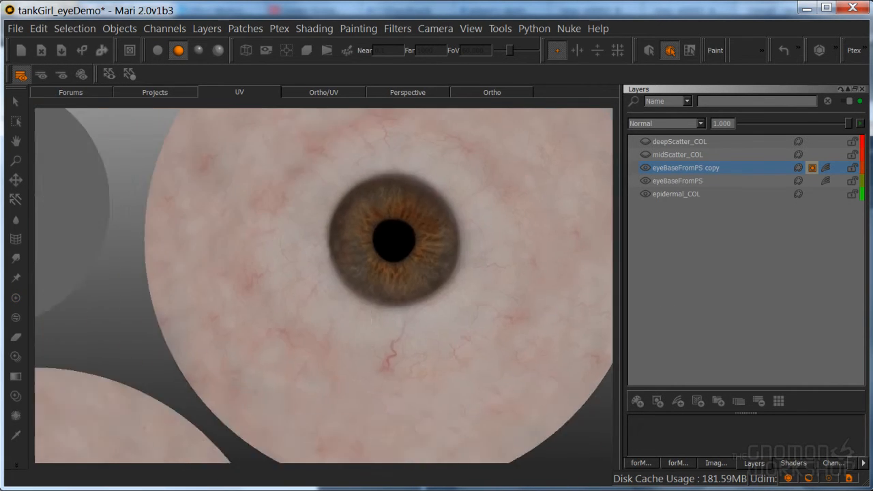
{"action": "middle_click_drag", "start_coordinate": [293, 368], "coordinate": [399, 257], "text": "alt"}
{"action": "right_click_drag", "start_coordinate": [349, 271], "coordinate": [470, 270], "text": "alt"}
{"action": "middle_click_drag", "start_coordinate": [471, 270], "coordinate": [434, 267], "text": "alt"}
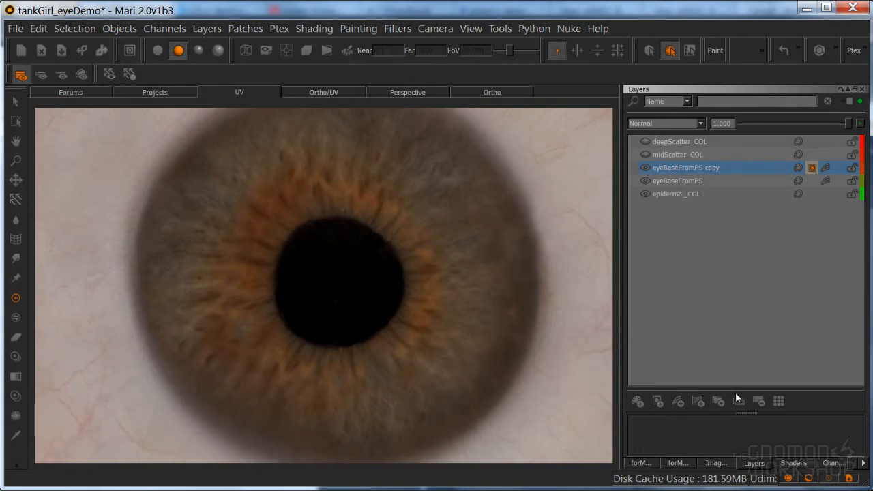
Step: Add a new layer above eyeBaseFromPS copy and name it pupil
{"action": "left_click", "coordinate": [659, 401]}
{"action": "double_click", "coordinate": [661, 167]}
{"action": "key", "text": "Return"}
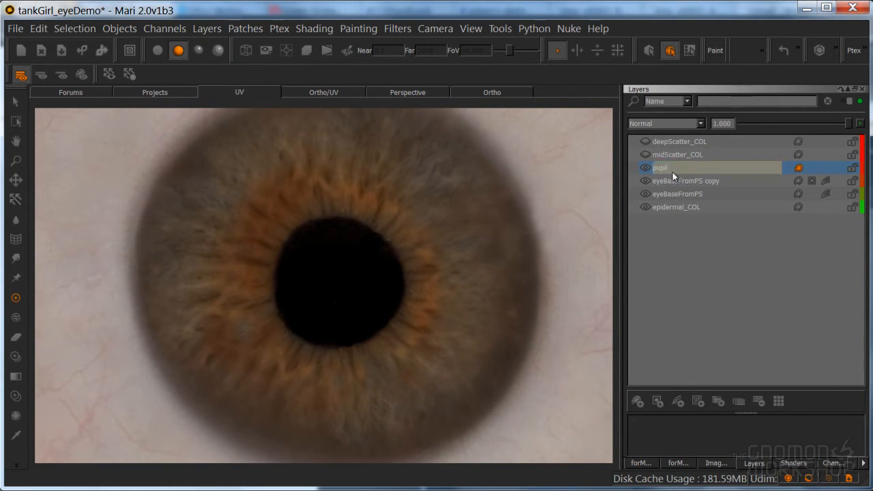
Step: Paint the first eye's pupil solid black on the pupil layer
{"action": "right_click_drag", "start_coordinate": [359, 290], "coordinate": [418, 290], "text": "alt"}
{"action": "middle_click_drag", "start_coordinate": [417, 285], "coordinate": [406, 294], "text": "alt"}
{"action": "right_click_drag", "start_coordinate": [405, 294], "coordinate": [404, 289], "text": "alt"}
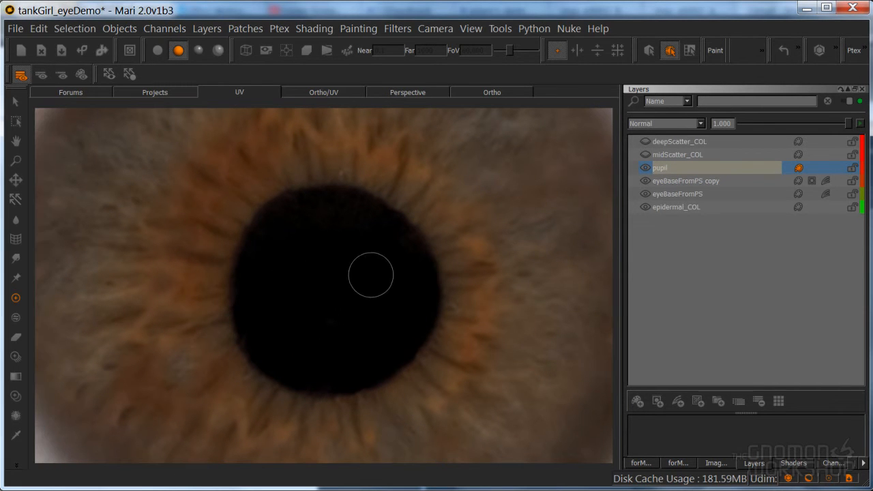
{"action": "key", "text": "k"}
{"action": "left_click", "coordinate": [300, 279]}
{"action": "key", "text": "r"}
{"action": "left_click_drag", "start_coordinate": [317, 251], "coordinate": [294, 235]}
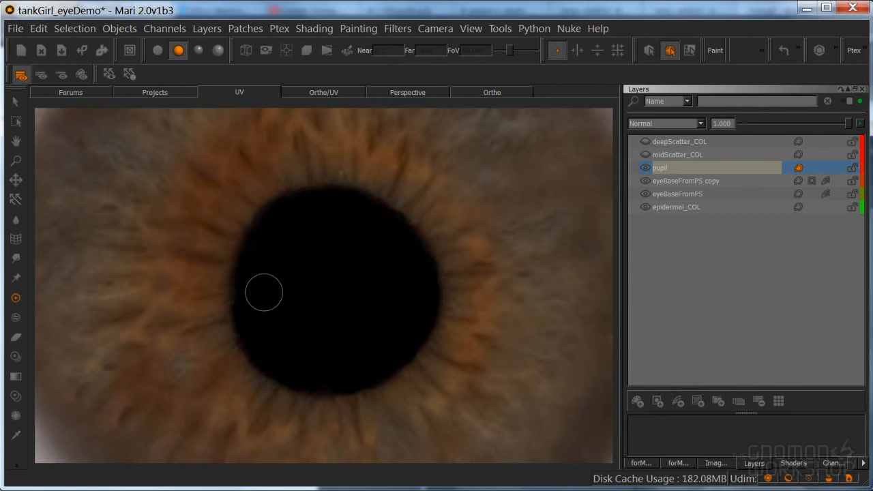
Step: Touch up the edge of the first eye's black pupil with a smaller brush
{"action": "key", "text": "r"}
{"action": "mouse_move", "coordinate": [268, 287]}
{"action": "left_mouse_down"}
{"action": "mouse_move", "coordinate": [262, 306]}
{"action": "mouse_move", "coordinate": [246, 293]}
{"action": "left_mouse_up"}
{"action": "right_click_drag", "start_coordinate": [395, 261], "coordinate": [327, 259], "text": "alt"}
{"action": "key", "text": "ctrl+z"}
{"action": "key", "text": "ctrl+z"}
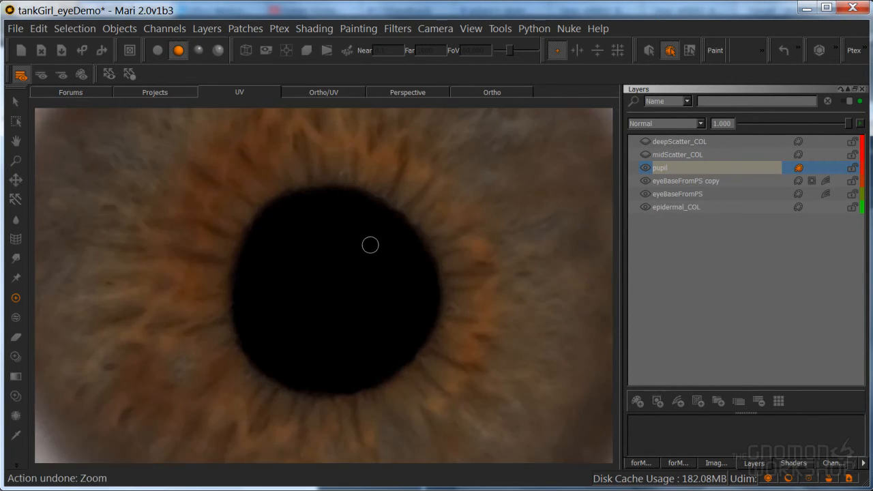
Step: Fill in the second eye's pupil with black on the pupil layer and bake the paint
{"action": "right_click_drag", "start_coordinate": [425, 236], "coordinate": [275, 384], "text": "alt"}
{"action": "right_click_drag", "start_coordinate": [322, 286], "coordinate": [411, 264], "text": "alt"}
{"action": "middle_click_drag", "start_coordinate": [410, 263], "coordinate": [362, 352], "text": "alt"}
{"action": "right_click_drag", "start_coordinate": [362, 352], "coordinate": [402, 171], "text": "alt"}
{"action": "mouse_move", "coordinate": [402, 171]}
{"action": "middle_mouse_down", "text": "alt"}
{"action": "mouse_move", "coordinate": [375, 421]}
{"action": "mouse_move", "coordinate": [359, 438]}
{"action": "middle_mouse_up", "text": "alt"}
{"action": "right_click_drag", "start_coordinate": [358, 320], "coordinate": [327, 320], "text": "alt"}
{"action": "middle_click_drag", "start_coordinate": [328, 320], "coordinate": [325, 285], "text": "alt"}
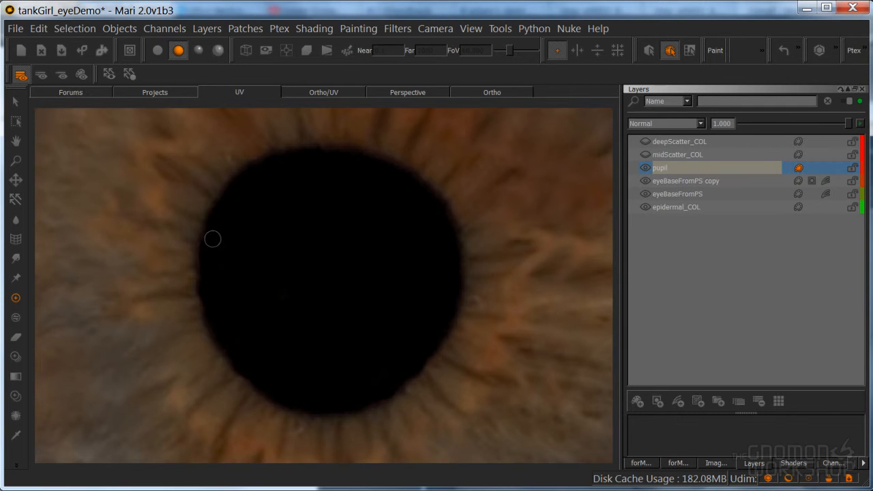
{"action": "key", "text": "b"}
Step: Examine the black pupils of both eyes in the UV view and on the face in the Ortho view with flat shading
{"action": "mouse_move", "coordinate": [435, 258]}
{"action": "right_mouse_down", "text": "alt"}
{"action": "mouse_move", "coordinate": [305, 268]}
{"action": "mouse_move", "coordinate": [352, 283]}
{"action": "right_mouse_up", "text": "alt"}
{"action": "middle_click_drag", "start_coordinate": [352, 283], "coordinate": [352, 237], "text": "alt"}
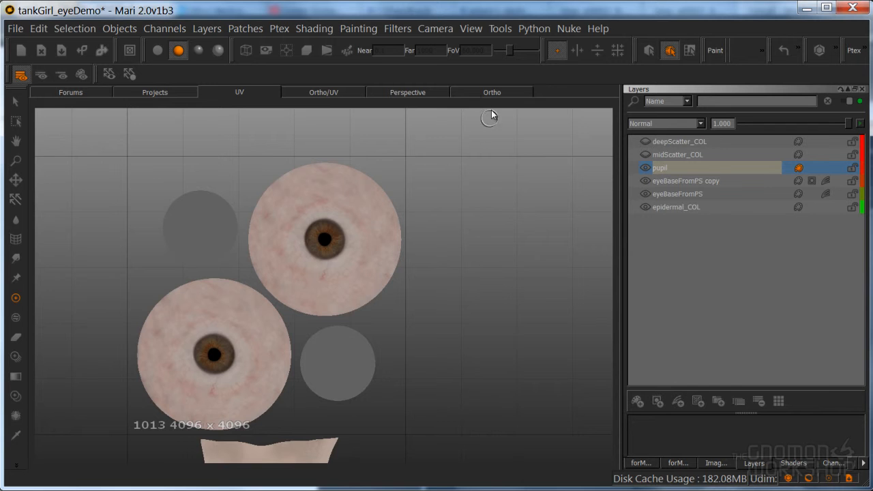
{"action": "key", "text": "F8"}
{"action": "right_click_drag", "start_coordinate": [438, 254], "coordinate": [350, 293], "text": "alt"}
{"action": "middle_click_drag", "start_coordinate": [351, 293], "coordinate": [394, 249], "text": "alt"}
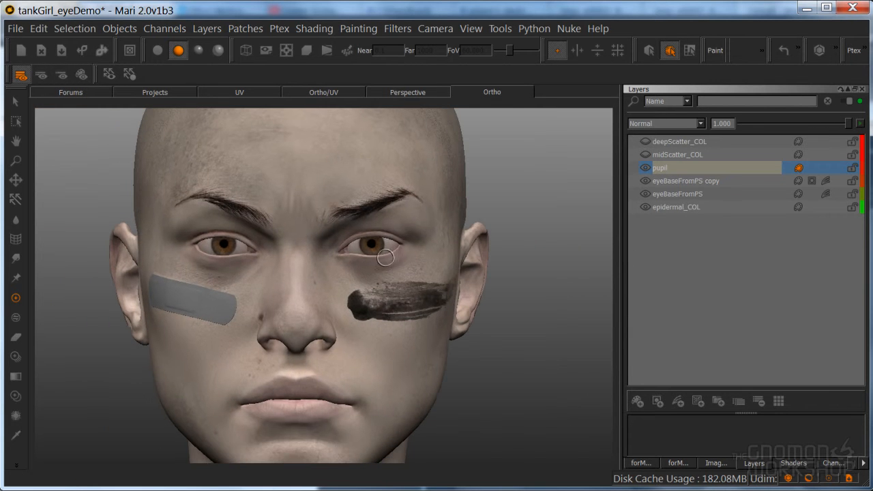
{"action": "left_click", "coordinate": [15, 101]}
{"action": "left_click", "coordinate": [158, 50]}
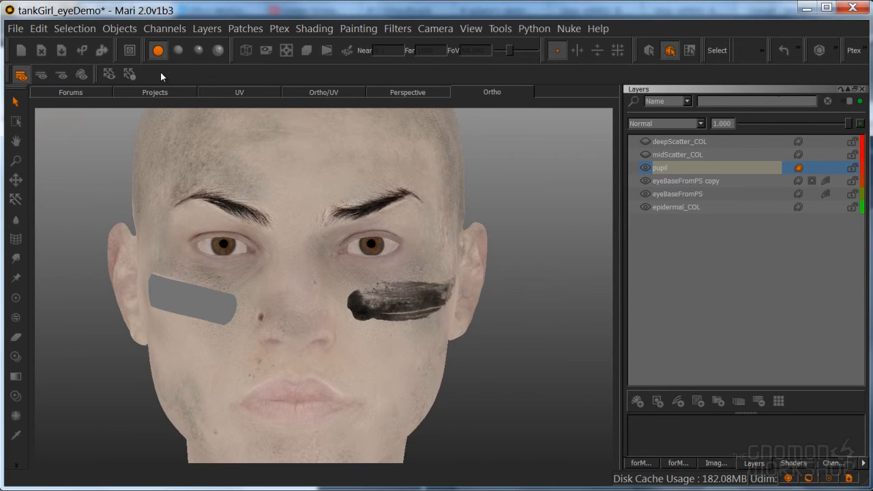
{"action": "right_click_drag", "start_coordinate": [242, 242], "coordinate": [273, 242], "text": "alt"}
{"action": "key", "text": "f"}
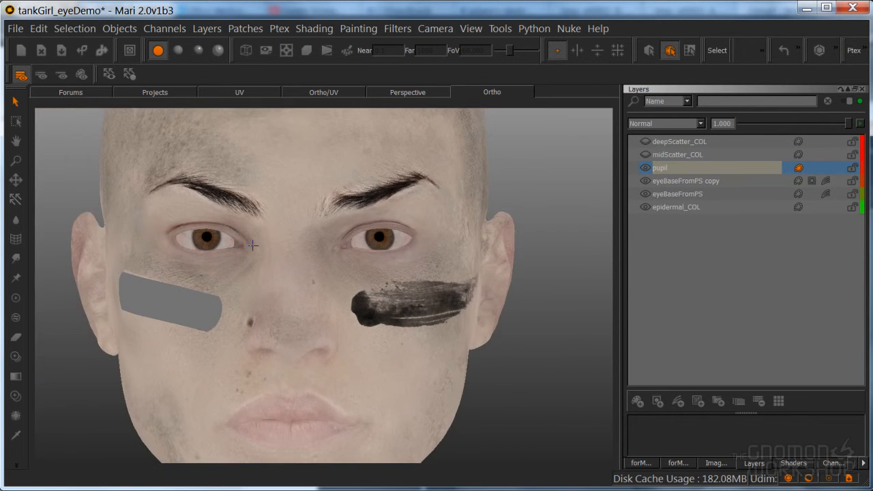
Step: Switch the Ortho view back to lit shading and save the project
{"action": "left_click", "coordinate": [177, 50]}
{"action": "mouse_move", "coordinate": [286, 272]}
{"action": "left_mouse_down", "text": "alt"}
{"action": "mouse_move", "coordinate": [228, 280]}
{"action": "mouse_move", "coordinate": [287, 273]}
{"action": "left_mouse_up", "text": "alt"}
{"action": "right_click_drag", "start_coordinate": [286, 272], "coordinate": [272, 282], "text": "alt"}
{"action": "middle_click_drag", "start_coordinate": [273, 283], "coordinate": [305, 263], "text": "alt"}
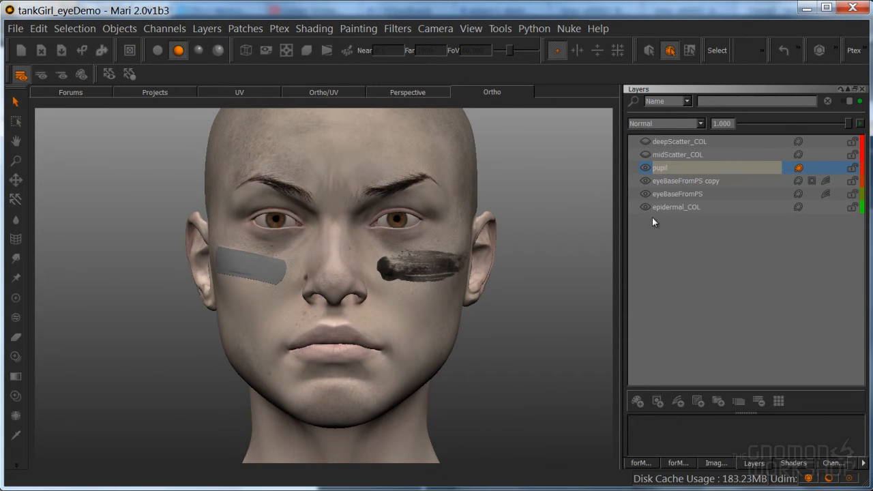
Step: Group the pupil, eyeBaseFromPS copy, eyeBaseFromPS and epidermal_COL layers and name the group epidermal_wEYEs
{"action": "left_click", "coordinate": [660, 168]}
{"action": "left_click", "coordinate": [672, 206], "text": "shift"}
{"action": "right_click", "coordinate": [674, 193]}
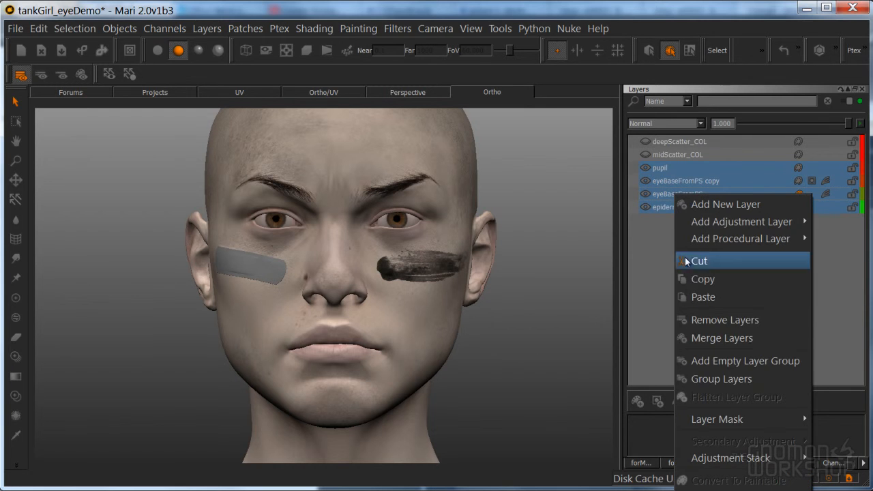
{"action": "left_click", "coordinate": [712, 379]}
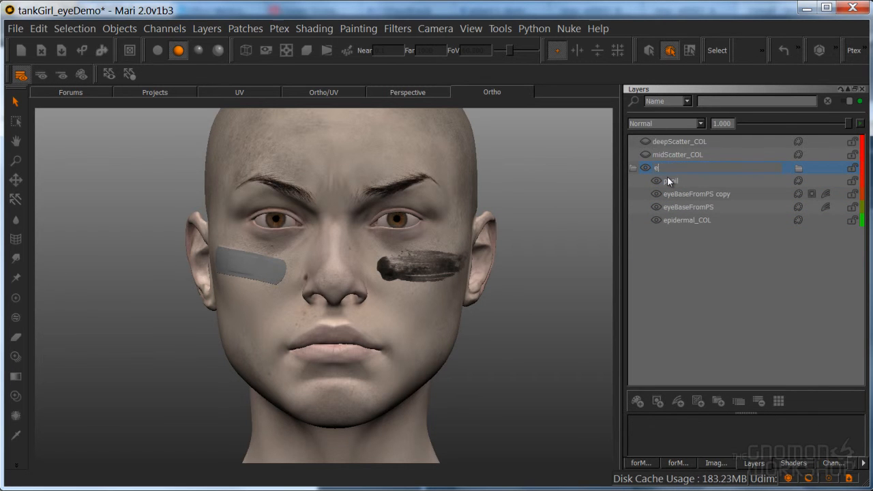
{"action": "type", "text": "epidermal_wEYEs"}
{"action": "key", "text": "Return"}
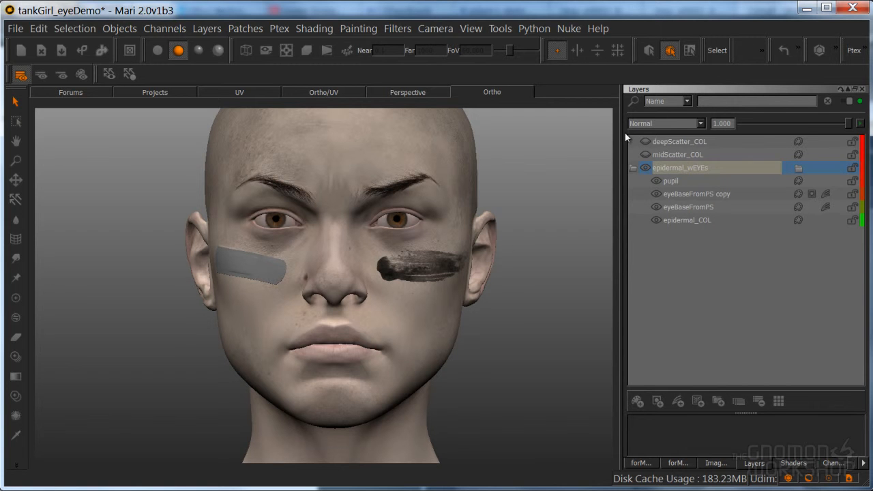
Step: Correct the new layer group's name to epidermal_wEYES and collapse it
{"action": "double_click", "coordinate": [702, 170]}
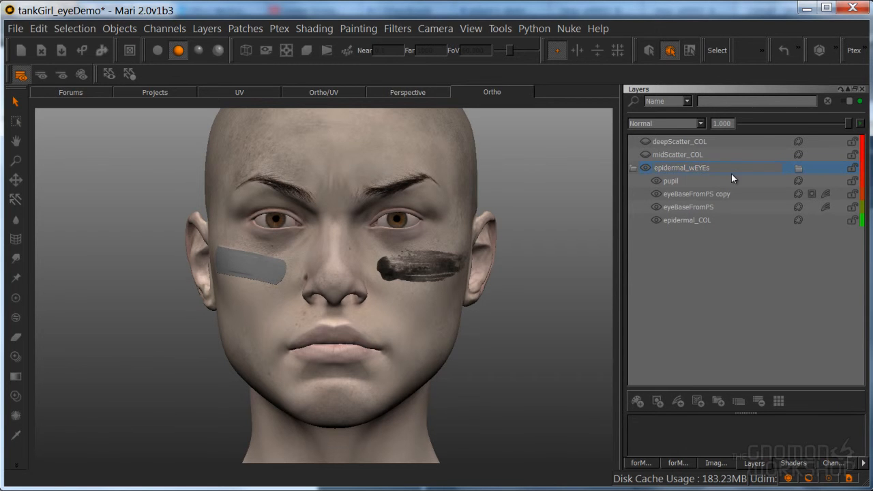
{"action": "double_click", "coordinate": [731, 173]}
{"action": "left_click", "coordinate": [634, 170]}
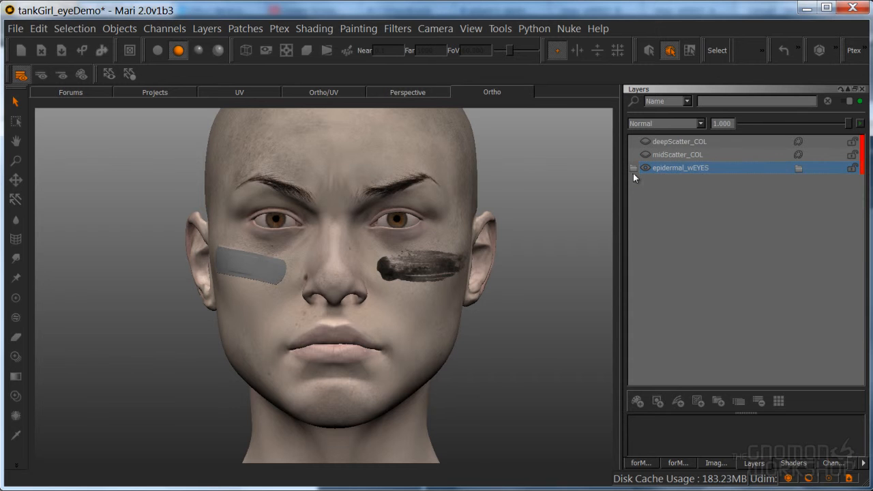
Step: Inside epidermal_wEYES, group pupil, eyeBaseFromPS copy and eyeBaseFromPS as eyes, and collapse the subgroup
{"action": "left_click", "coordinate": [633, 168]}
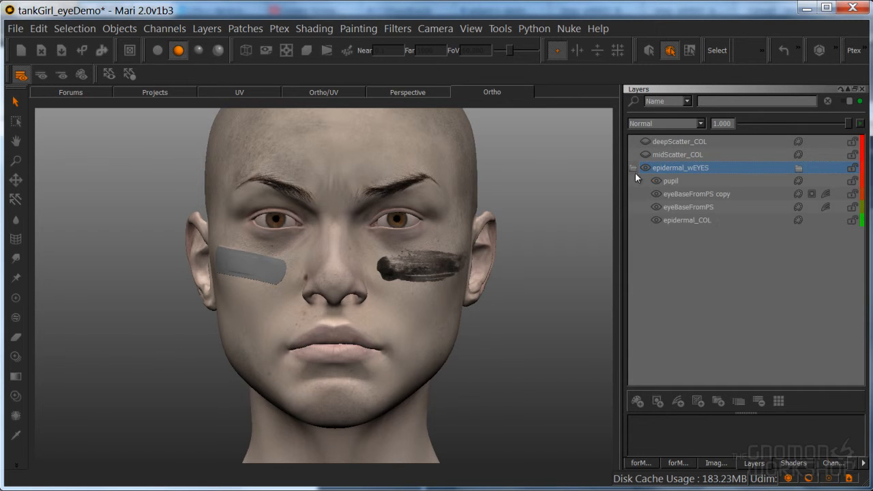
{"action": "left_click", "coordinate": [677, 206], "text": "shift"}
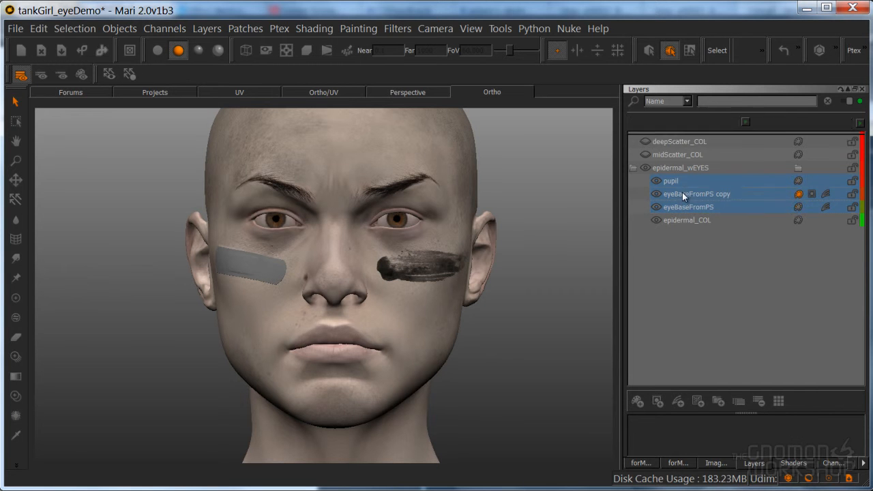
{"action": "right_click", "coordinate": [685, 196]}
{"action": "left_click", "coordinate": [718, 377]}
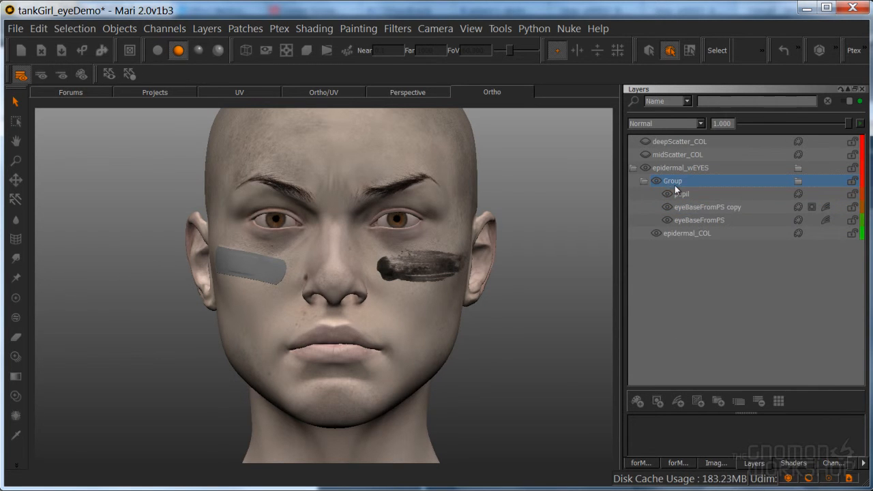
{"action": "key", "text": "Return"}
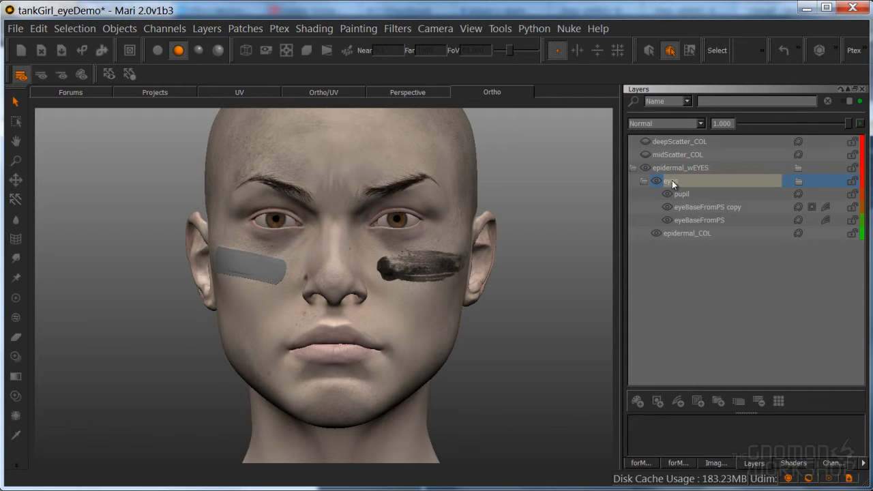
{"action": "left_click", "coordinate": [643, 180]}
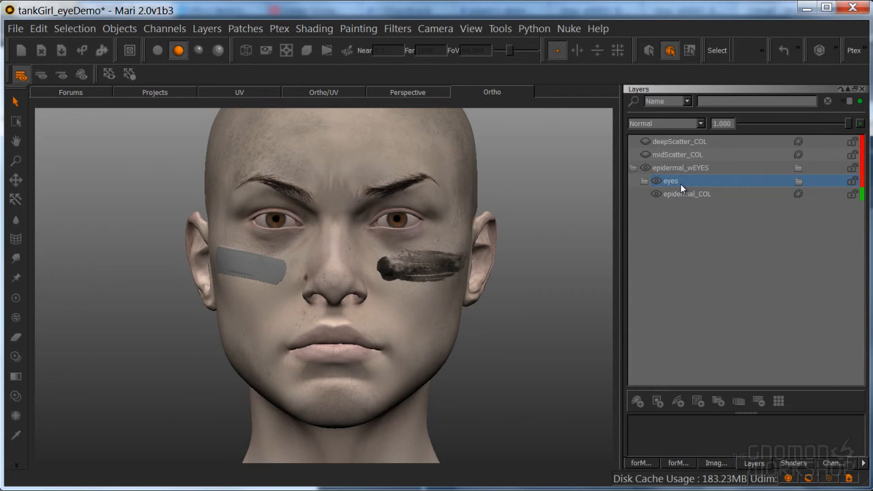
Step: Duplicate the eyes group, place the copy directly above midScatter_COL, and make midScatter_COL visible
{"action": "key", "text": "ctrl+d"}
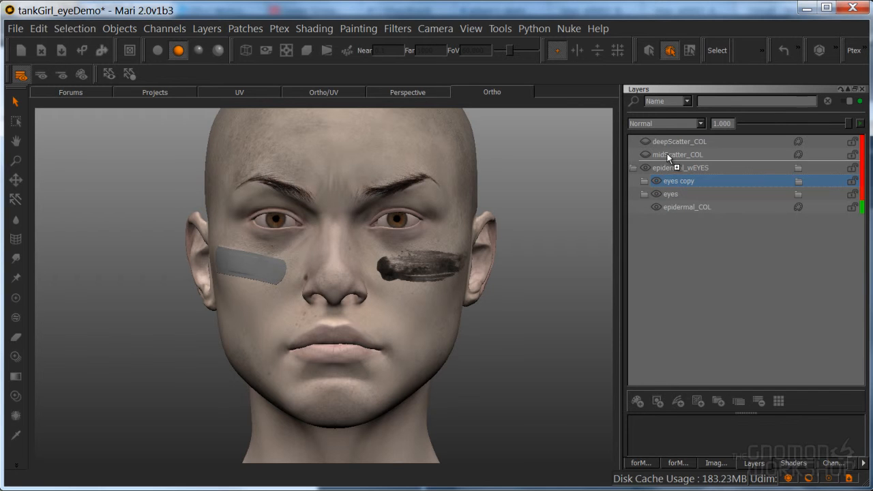
{"action": "left_click", "coordinate": [635, 181]}
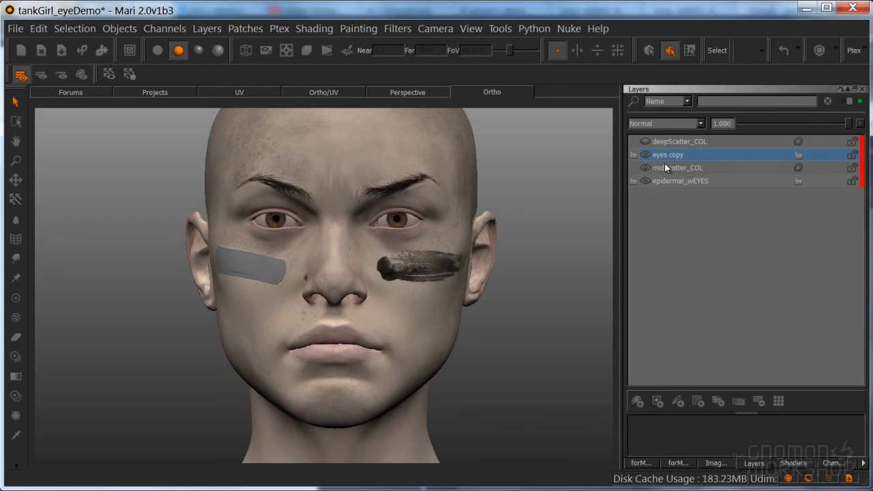
Step: Group midScatter_COL with the eyes copy group and name the new group midScatter_wEYES
{"action": "left_click", "coordinate": [662, 167]}
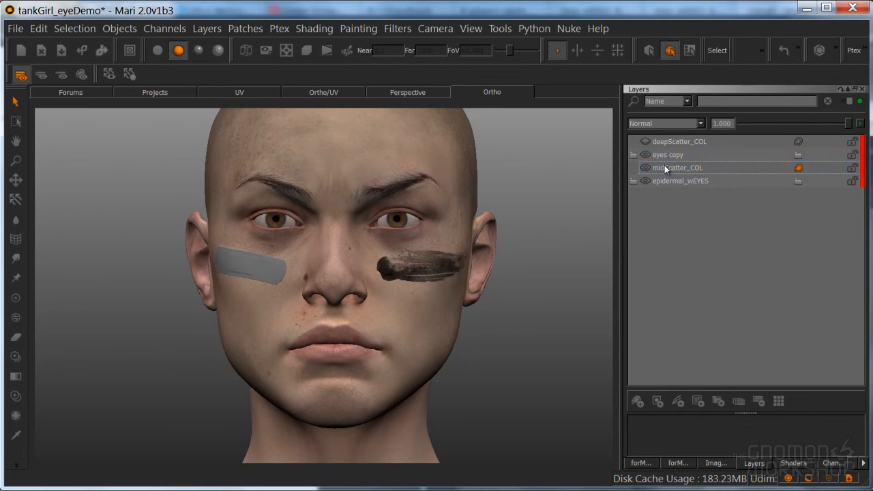
{"action": "left_click", "coordinate": [664, 156], "text": "shift"}
{"action": "right_click", "coordinate": [662, 158]}
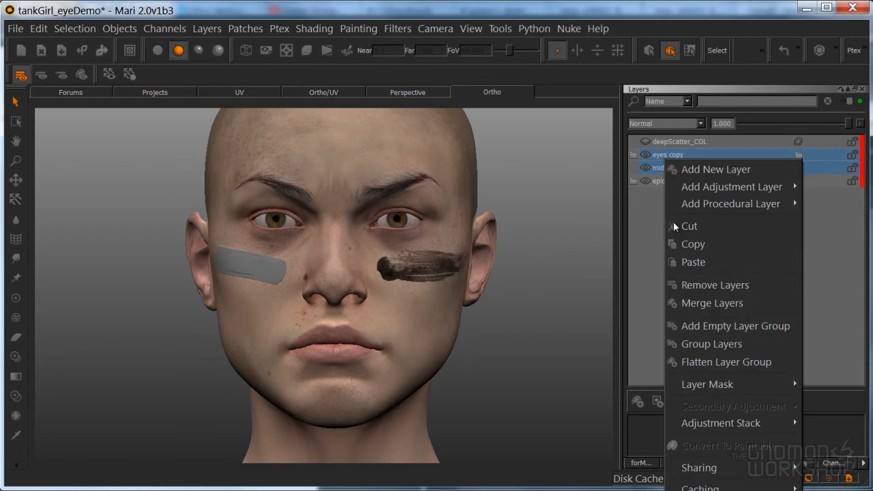
{"action": "left_click", "coordinate": [695, 343]}
{"action": "double_click", "coordinate": [662, 155]}
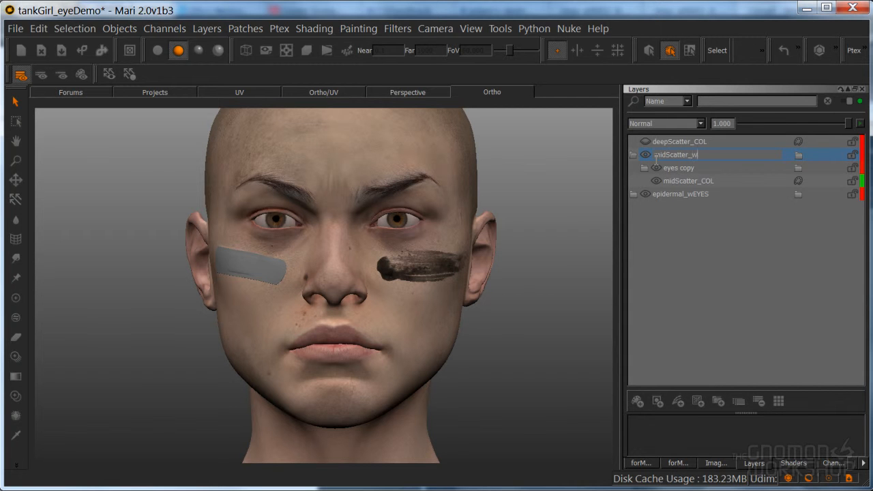
{"action": "type", "text": "midScatter_wEYES"}
{"action": "key", "text": "Return"}
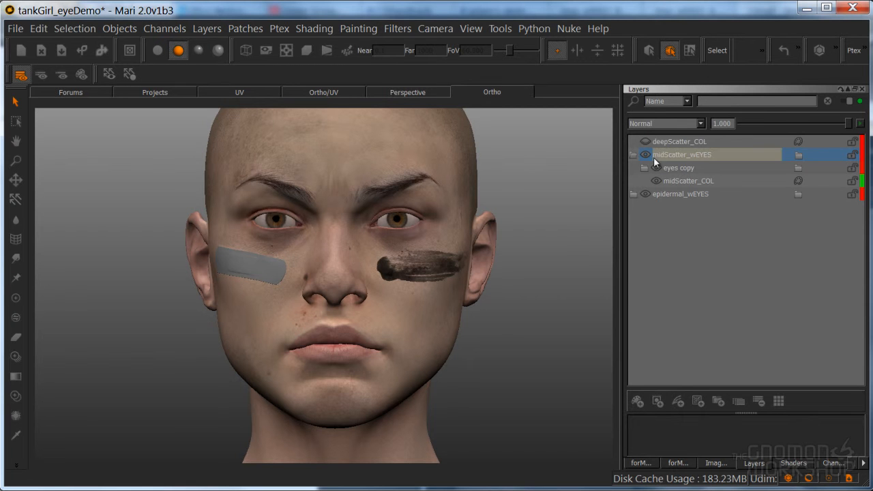
Step: Expand the eyes copy group and inspect the eyes on the face up close with flat shading
{"action": "left_click", "coordinate": [645, 169]}
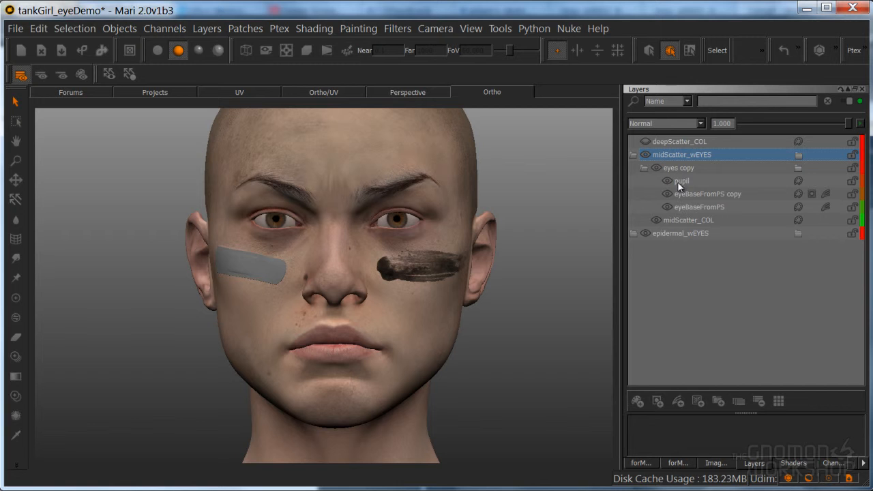
{"action": "left_click", "coordinate": [157, 50]}
{"action": "middle_click_drag", "start_coordinate": [314, 284], "coordinate": [305, 311], "text": "alt"}
{"action": "left_click_drag", "start_coordinate": [306, 311], "coordinate": [323, 302], "text": "alt"}
{"action": "right_click_drag", "start_coordinate": [323, 302], "coordinate": [359, 294], "text": "alt"}
{"action": "middle_click_drag", "start_coordinate": [362, 275], "coordinate": [359, 285], "text": "alt"}
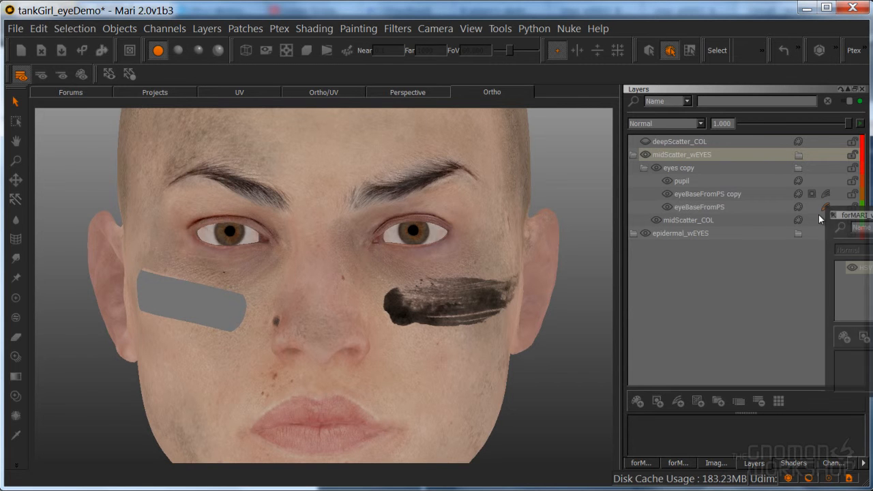
Step: Rename the eyeBaseFromPS copy layer inside the eyes copy group as pupilEdge
{"action": "left_click", "coordinate": [693, 195]}
{"action": "double_click", "coordinate": [696, 196]}
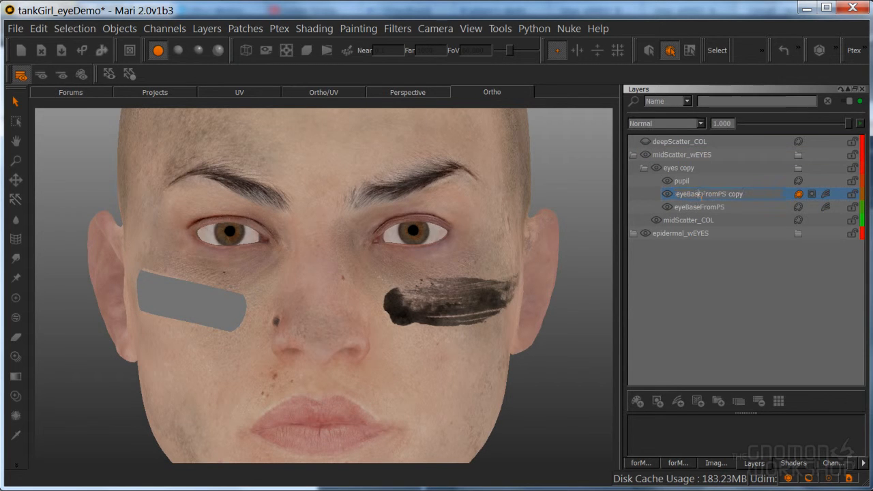
{"action": "type", "text": "pupilEdge"}
{"action": "key", "text": "Return"}
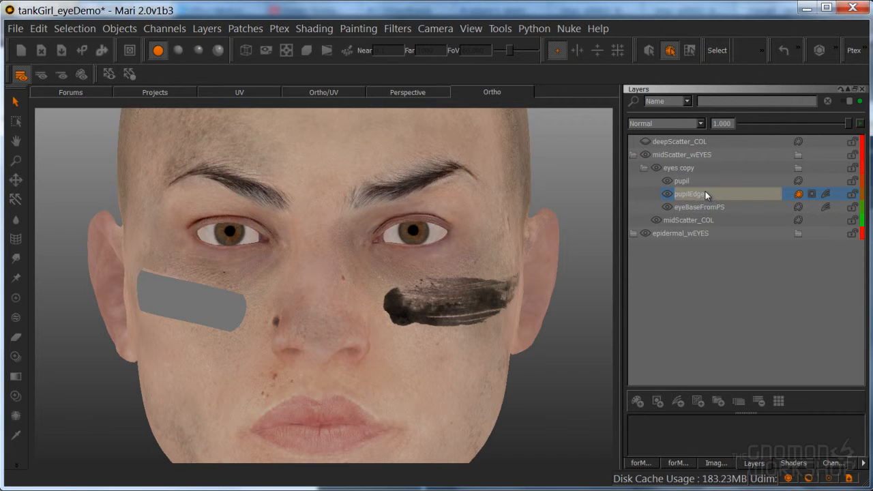
Step: Rename the eyeBaseFromPS copy layer in epidermal_wEYES as pupilEdge, and collapse its eyes subgroup and the parent group
{"action": "left_click", "coordinate": [633, 234]}
{"action": "left_click", "coordinate": [696, 273]}
{"action": "double_click", "coordinate": [692, 273]}
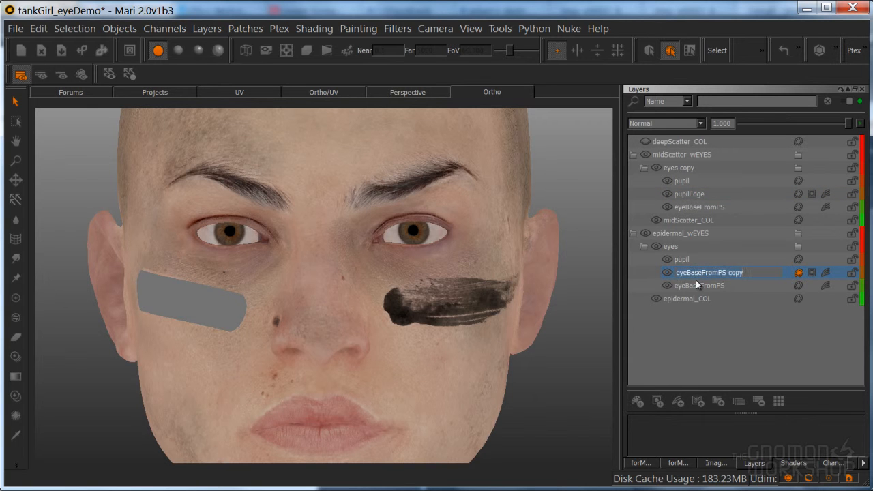
{"action": "type", "text": "pupilEdge"}
{"action": "key", "text": "Return"}
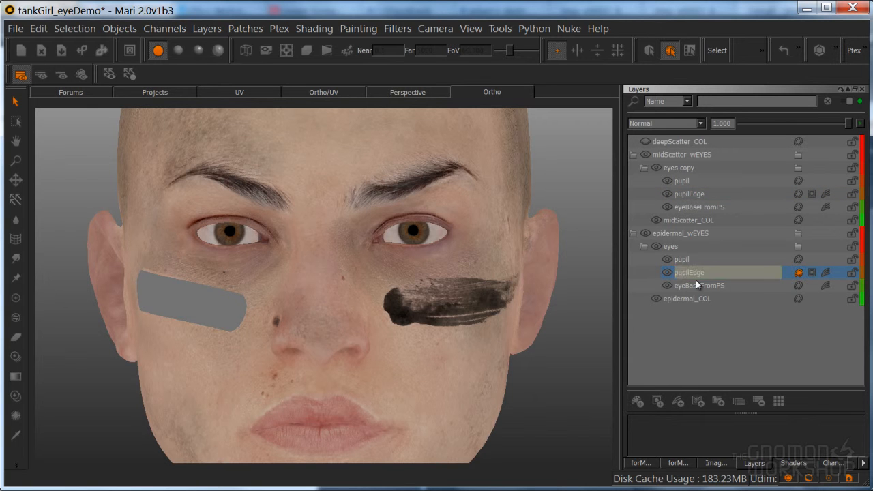
{"action": "left_click", "coordinate": [644, 246]}
{"action": "left_click", "coordinate": [633, 233]}
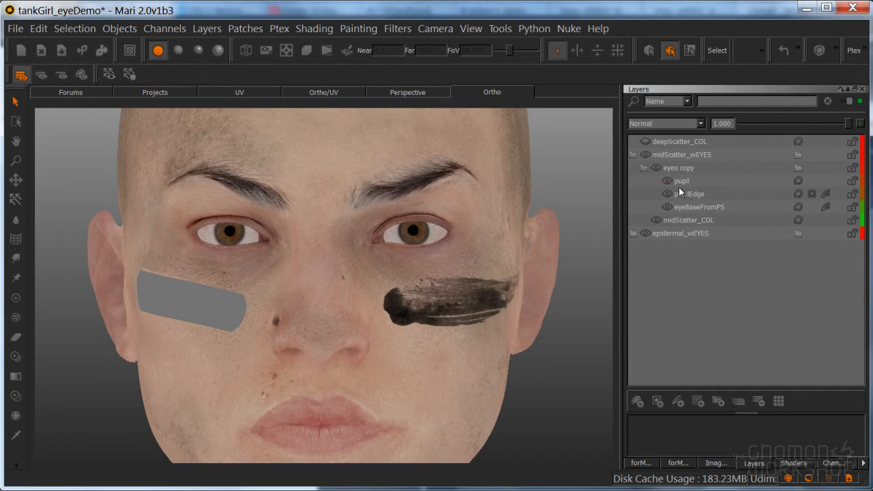
Step: In the adjustment stack of eyeBaseFromPS under midScatter_wEYES, set the HSV Saturation Scale to 1.300
{"action": "left_click", "coordinate": [825, 207]}
{"action": "left_click_drag", "start_coordinate": [863, 218], "coordinate": [666, 218]}
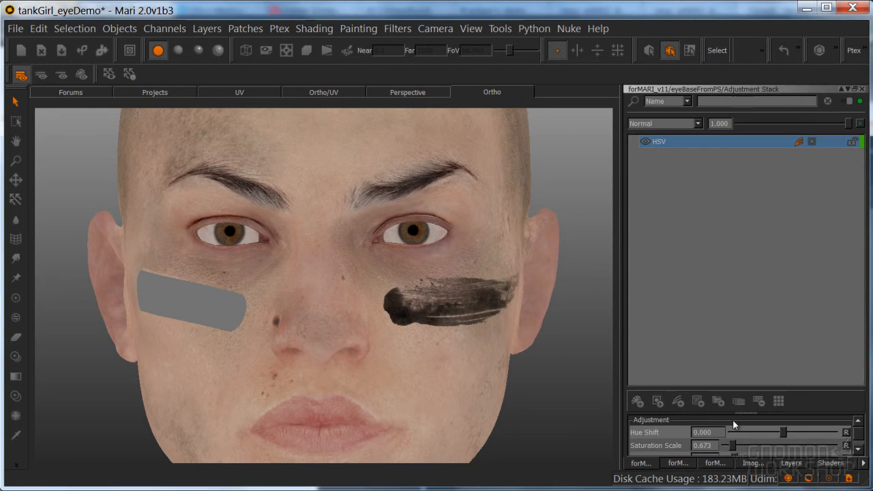
{"action": "left_click_drag", "start_coordinate": [742, 410], "coordinate": [742, 308]}
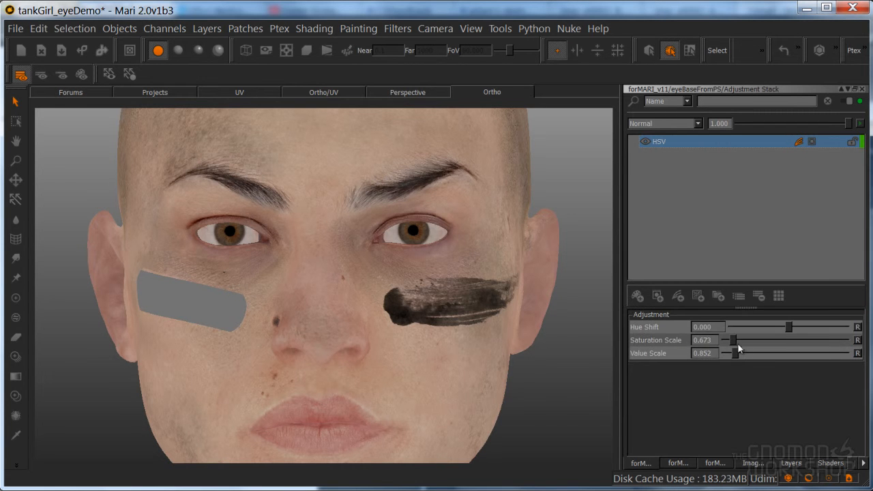
{"action": "left_click_drag", "start_coordinate": [736, 354], "coordinate": [737, 354]}
{"action": "key", "text": "ctrl+z"}
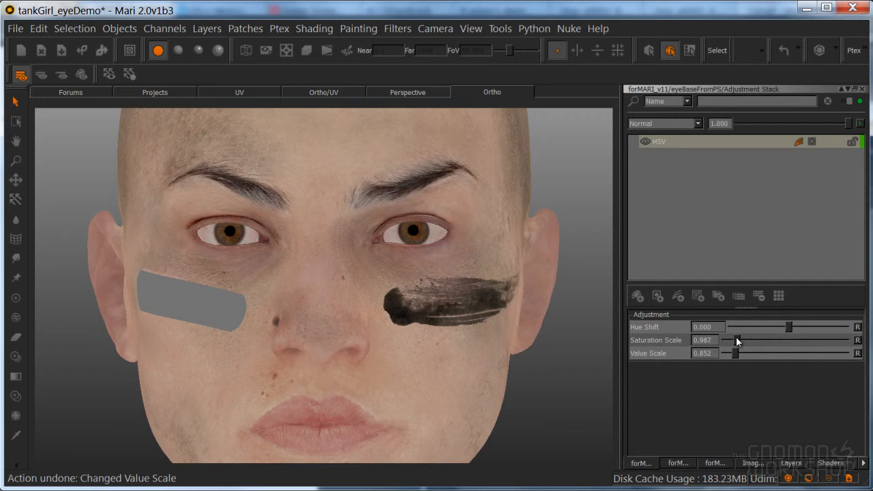
{"action": "left_click_drag", "start_coordinate": [737, 338], "coordinate": [739, 338]}
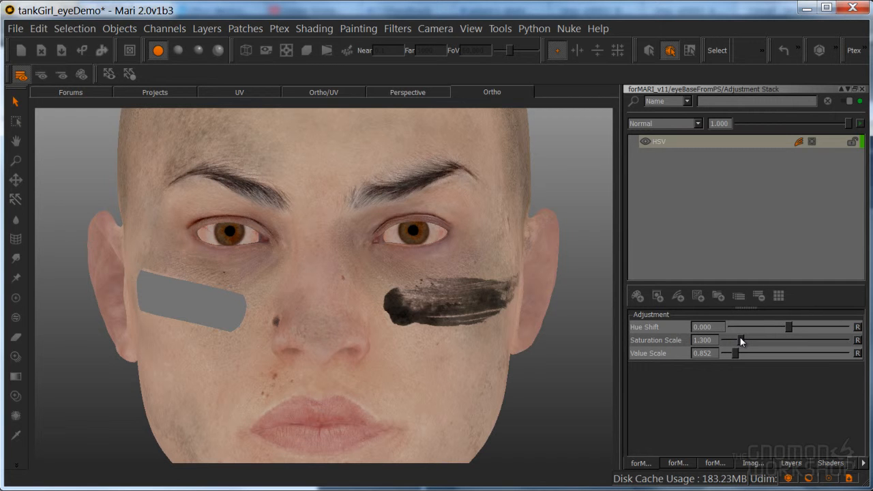
Step: Examine both eyes on the face up close to judge the iris and eye white saturation
{"action": "left_click_drag", "start_coordinate": [425, 296], "coordinate": [395, 298], "text": "alt"}
{"action": "right_click_drag", "start_coordinate": [351, 341], "coordinate": [420, 315], "text": "alt"}
{"action": "middle_click_drag", "start_coordinate": [399, 323], "coordinate": [320, 347], "text": "alt"}
{"action": "left_click", "coordinate": [42, 156]}
{"action": "middle_click_drag", "start_coordinate": [452, 273], "coordinate": [384, 318], "text": "alt"}
{"action": "right_click_drag", "start_coordinate": [396, 316], "coordinate": [441, 297], "text": "alt"}
{"action": "left_click_drag", "start_coordinate": [442, 297], "coordinate": [426, 278], "text": "alt"}
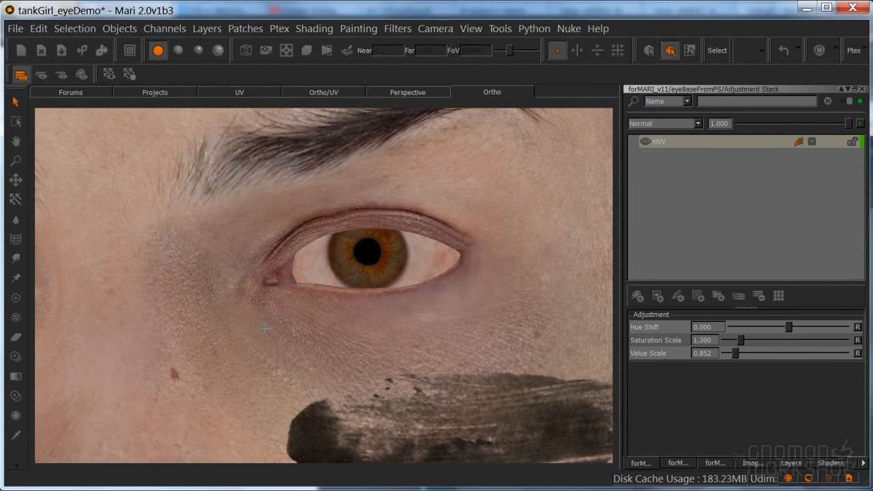
{"action": "middle_click_drag", "start_coordinate": [299, 320], "coordinate": [469, 307], "text": "alt"}
{"action": "right_click_drag", "start_coordinate": [469, 307], "coordinate": [380, 302], "text": "alt"}
{"action": "middle_click_drag", "start_coordinate": [380, 302], "coordinate": [375, 298], "text": "alt"}
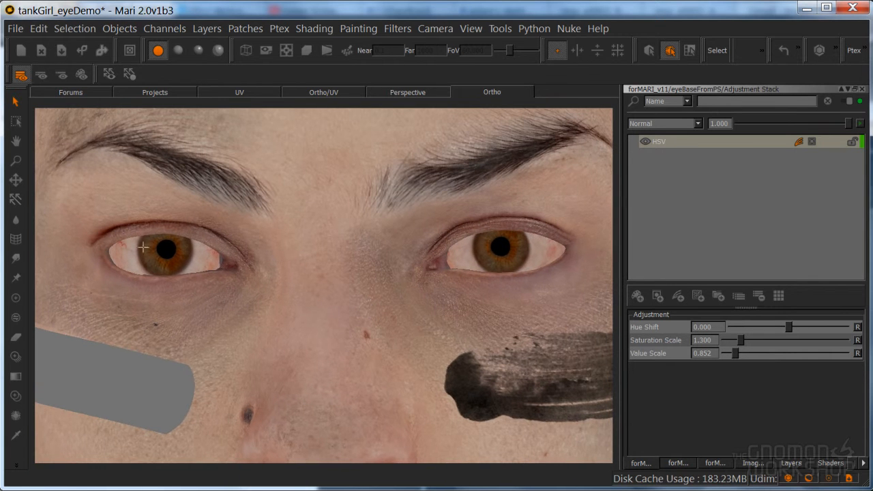
Step: Add a Saturation adjustment above the HSV adjustment of eyeBaseFromPS and set its saturation to 0.897
{"action": "left_click", "coordinate": [811, 143]}
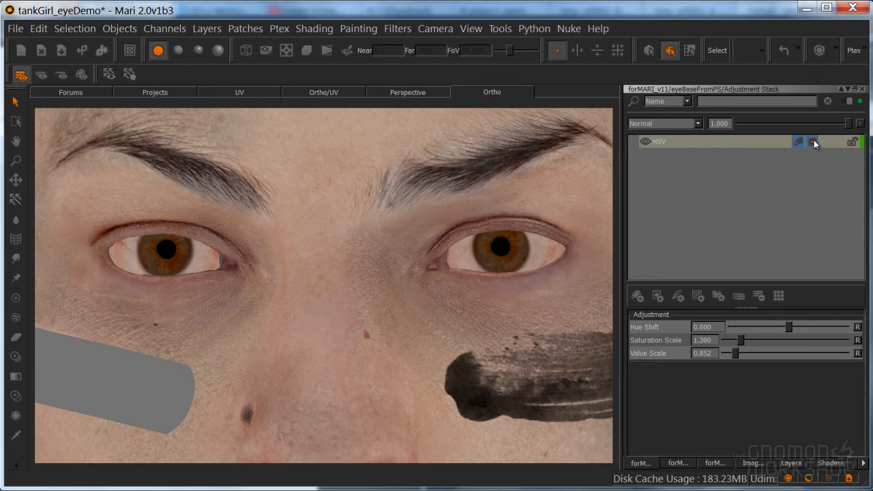
{"action": "left_click", "coordinate": [812, 142]}
{"action": "left_click", "coordinate": [679, 296]}
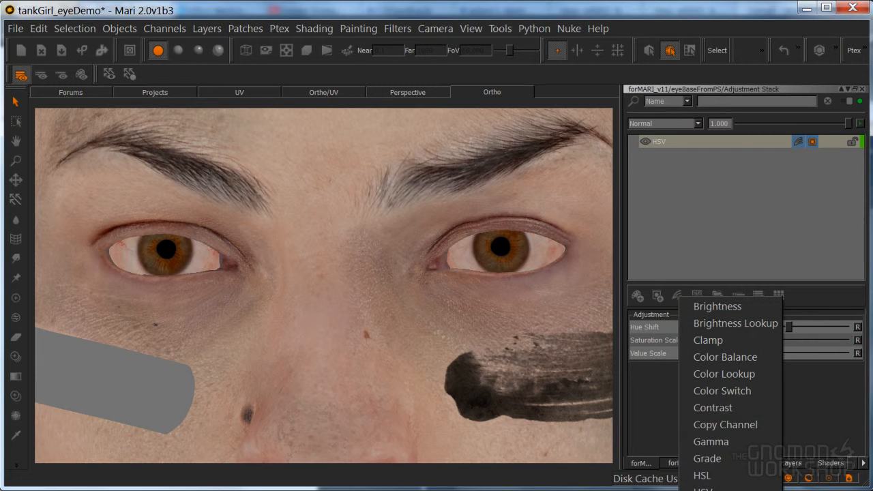
{"action": "left_click", "coordinate": [702, 489]}
{"action": "left_click", "coordinate": [664, 142]}
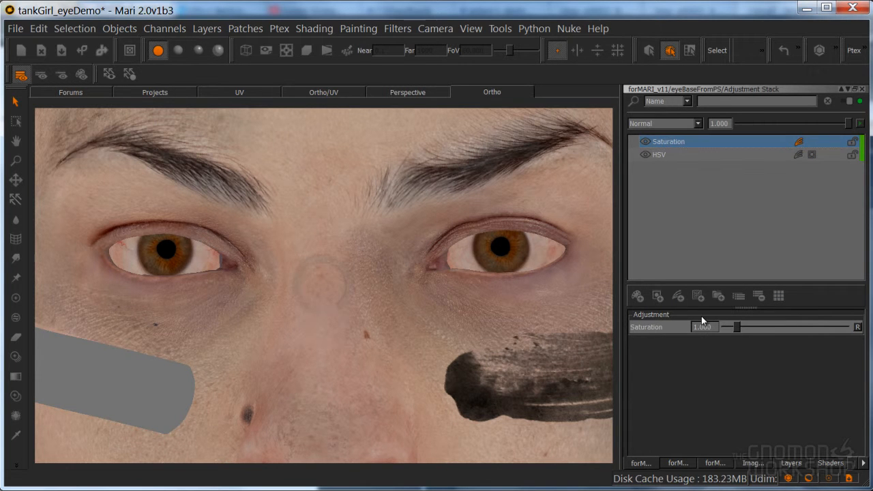
{"action": "left_click_drag", "start_coordinate": [737, 328], "coordinate": [734, 328]}
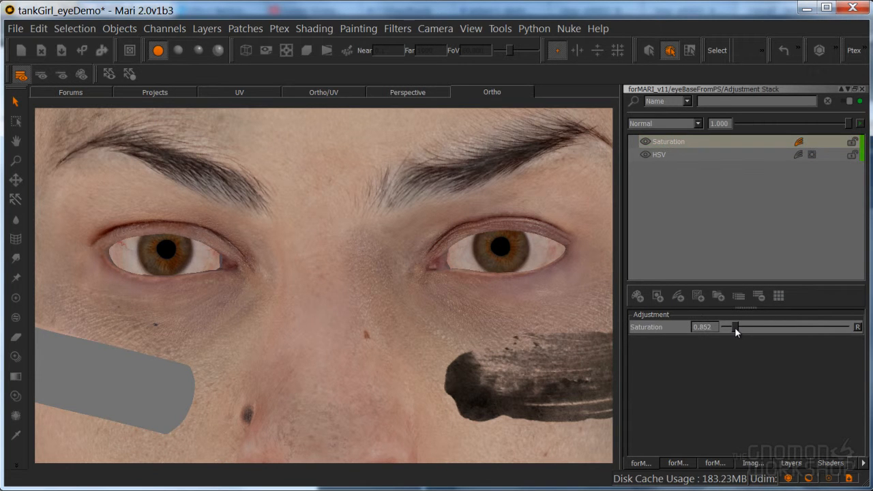
Step: Add a layer mask to the Saturation adjustment and make the mask active for painting
{"action": "right_click", "coordinate": [808, 141]}
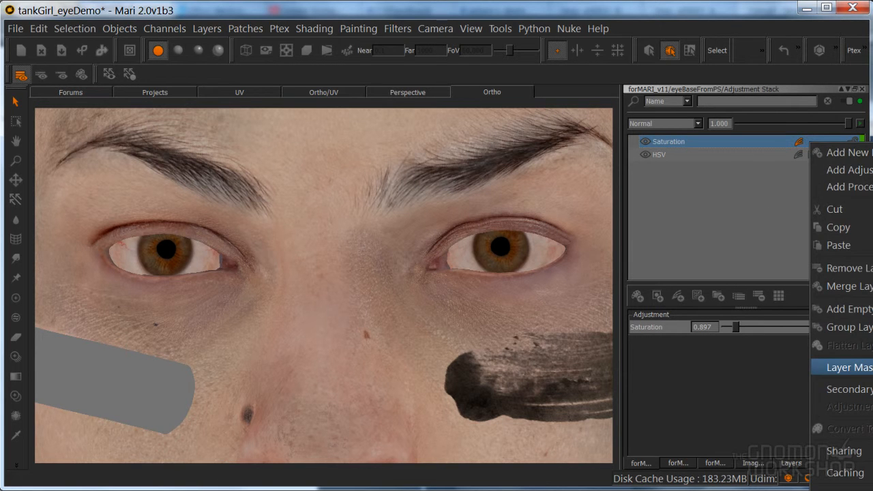
{"action": "left_click", "coordinate": [872, 367]}
{"action": "left_click", "coordinate": [811, 142]}
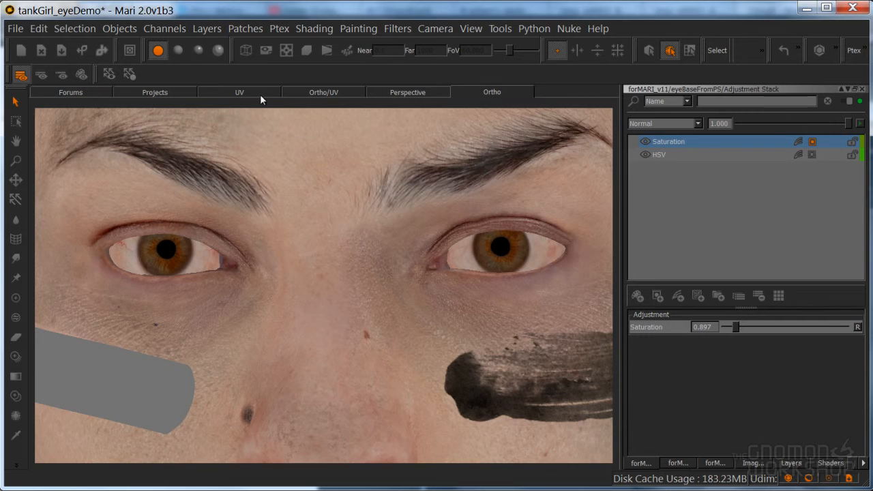
Step: In the UV view, zoom to the first eye and paint the Saturation mask over its iris with a resized brush
{"action": "left_click", "coordinate": [240, 92]}
{"action": "middle_click_drag", "start_coordinate": [414, 208], "coordinate": [423, 255], "text": "alt"}
{"action": "right_click_drag", "start_coordinate": [346, 321], "coordinate": [495, 265], "text": "alt"}
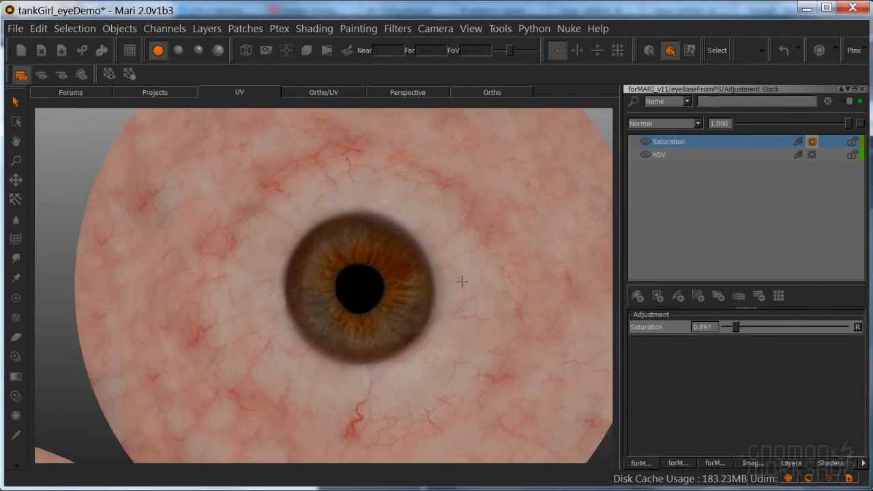
{"action": "middle_click_drag", "start_coordinate": [495, 266], "coordinate": [456, 275], "text": "alt"}
{"action": "right_click_drag", "start_coordinate": [456, 275], "coordinate": [459, 275], "text": "alt"}
{"action": "key", "text": "p"}
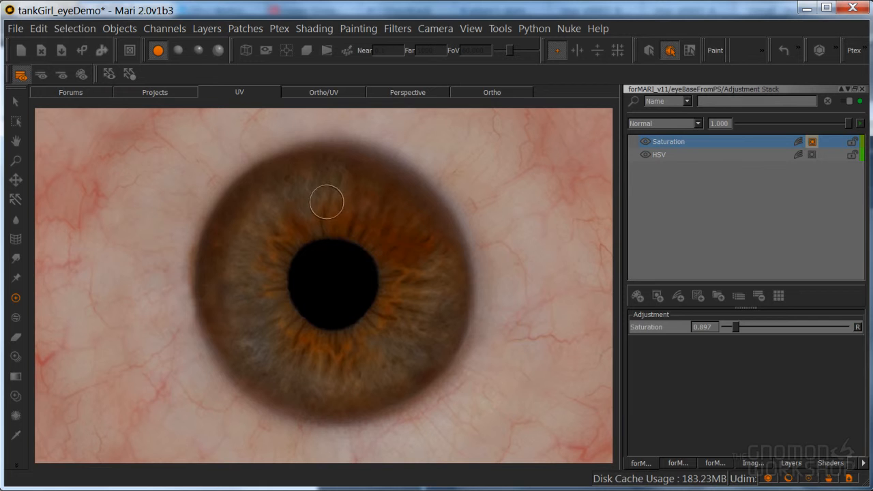
{"action": "key", "text": "r"}
{"action": "left_click_drag", "start_coordinate": [327, 203], "coordinate": [336, 203]}
Step: Paint the Saturation mask over the iris of the other eye in the UV view
{"action": "right_click_drag", "start_coordinate": [436, 310], "coordinate": [328, 310], "text": "alt"}
{"action": "middle_click_drag", "start_coordinate": [327, 310], "coordinate": [449, 169], "text": "alt"}
{"action": "right_click_drag", "start_coordinate": [314, 265], "coordinate": [386, 265], "text": "alt"}
{"action": "middle_click_drag", "start_coordinate": [386, 265], "coordinate": [411, 280], "text": "alt"}
{"action": "right_click_drag", "start_coordinate": [410, 281], "coordinate": [442, 251], "text": "alt"}
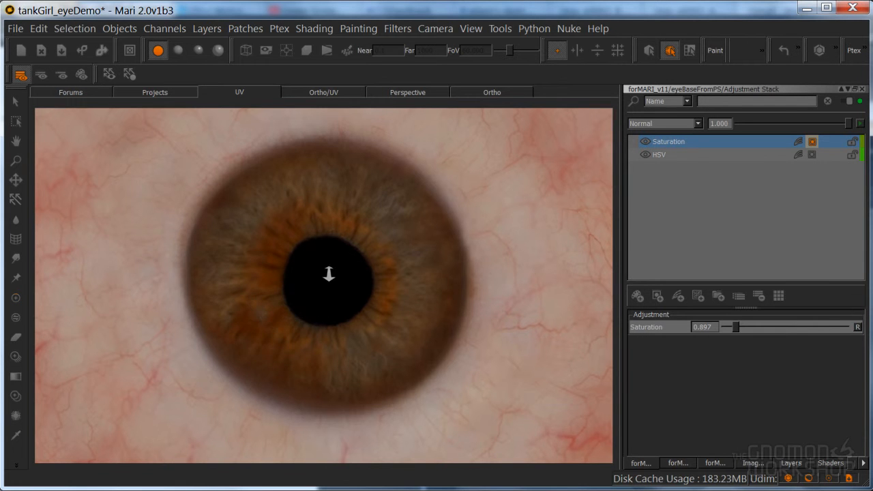
Step: Return to the Ortho view and examine the eyes on the whole face with basic and flat shading
{"action": "right_click_drag", "start_coordinate": [383, 265], "coordinate": [300, 271], "text": "alt"}
{"action": "middle_click_drag", "start_coordinate": [399, 178], "coordinate": [306, 265], "text": "alt"}
{"action": "left_click", "coordinate": [500, 91]}
{"action": "right_click_drag", "start_coordinate": [472, 257], "coordinate": [437, 261], "text": "alt"}
{"action": "mouse_move", "coordinate": [436, 262]}
{"action": "left_mouse_down", "text": "alt"}
{"action": "mouse_move", "coordinate": [398, 261]}
{"action": "mouse_move", "coordinate": [458, 258]}
{"action": "left_mouse_up", "text": "alt"}
{"action": "left_click", "coordinate": [15, 100]}
{"action": "left_click", "coordinate": [178, 50]}
{"action": "right_click_drag", "start_coordinate": [381, 246], "coordinate": [344, 228], "text": "alt"}
{"action": "left_click", "coordinate": [158, 50]}
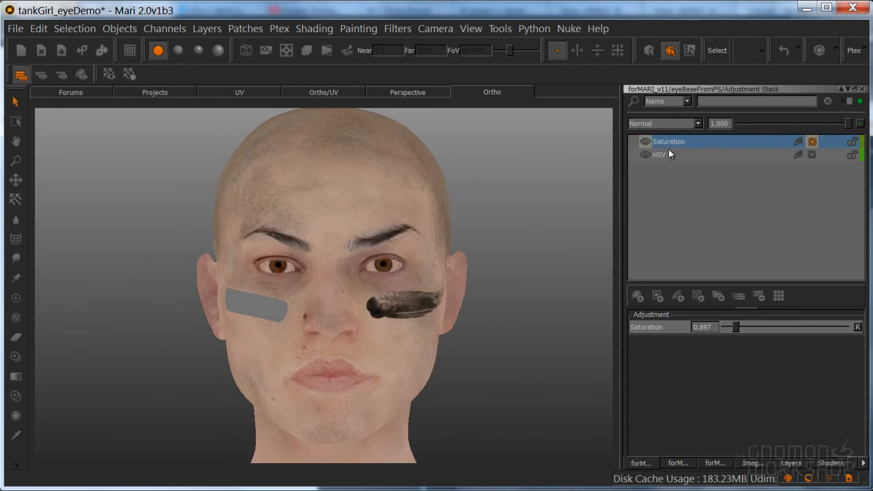
Step: Close the open adjustment stack palettes, return to the main layer list and save the project
{"action": "left_click", "coordinate": [861, 89]}
{"action": "left_click", "coordinate": [861, 89]}
{"action": "left_click", "coordinate": [861, 89]}
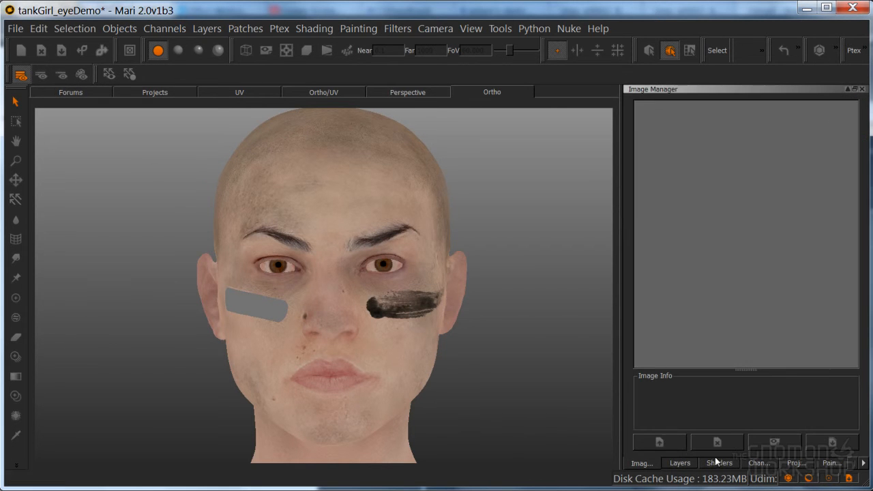
{"action": "left_click", "coordinate": [680, 463]}
{"action": "key", "text": "ctrl+s"}
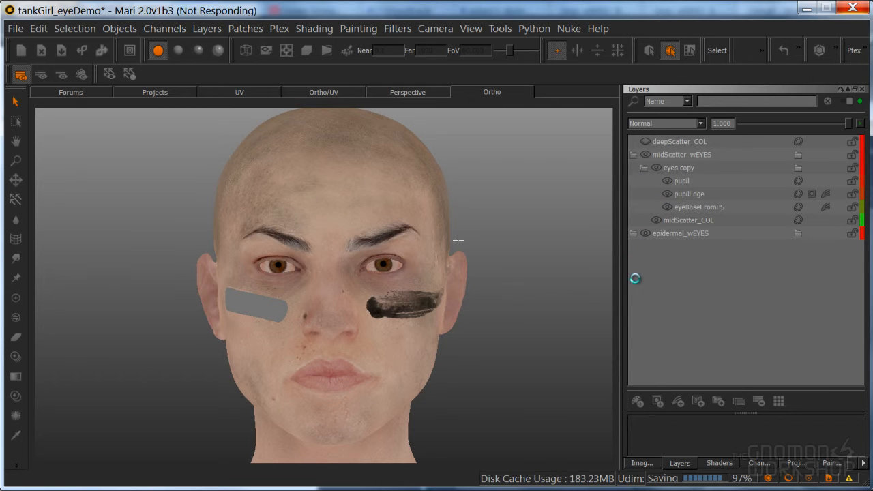
Step: Duplicate the eyes copy group, place the duplicate above deepScatter_COL, and collapse midScatter_wEYES
{"action": "left_click", "coordinate": [643, 168]}
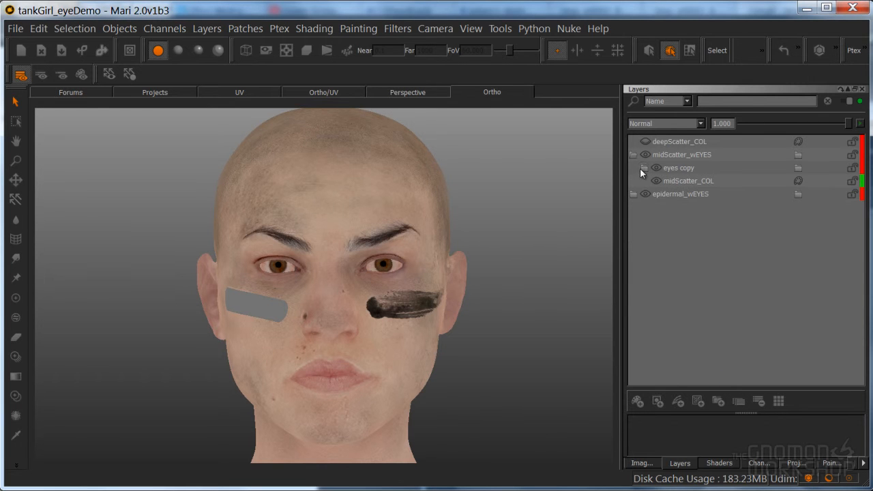
{"action": "left_click", "coordinate": [668, 169]}
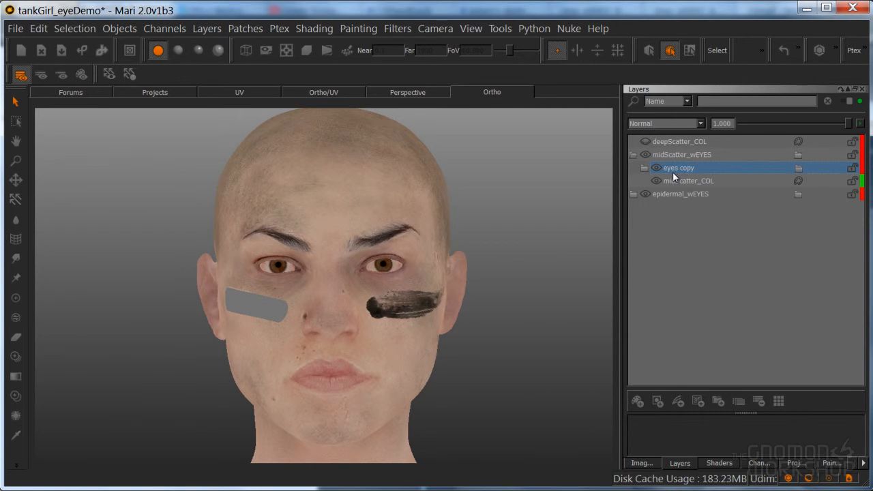
{"action": "key", "text": "ctrl+d"}
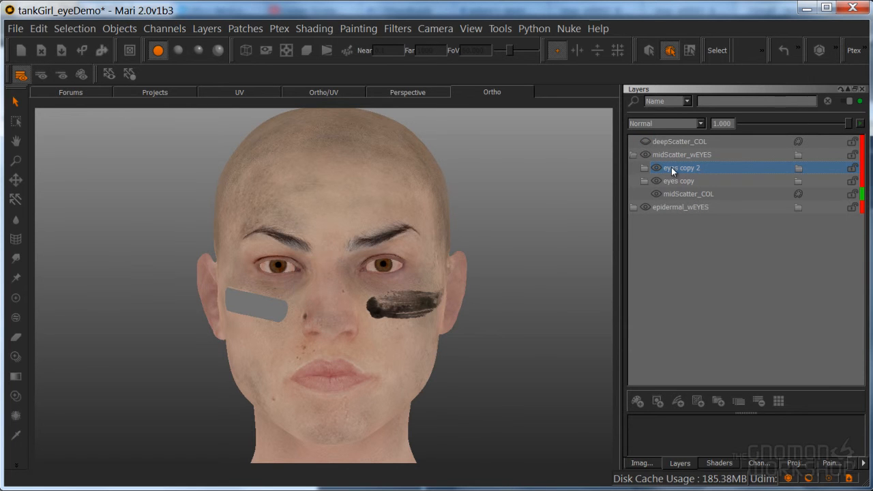
{"action": "left_click_drag", "start_coordinate": [673, 167], "coordinate": [656, 153]}
{"action": "left_click", "coordinate": [643, 170]}
Step: Group eyes copy 2 with deepScatter_COL and name the new group deepScatter_wEYES
{"action": "left_click", "coordinate": [665, 142], "text": "ctrl"}
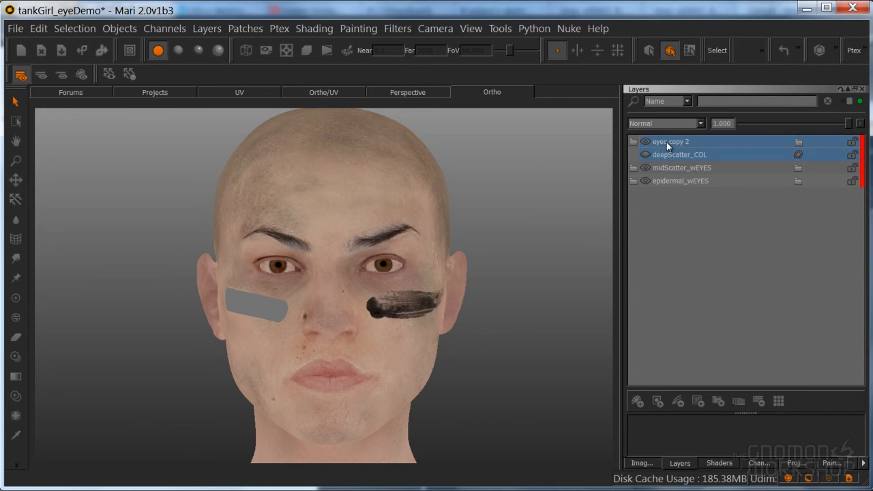
{"action": "right_click", "coordinate": [665, 141]}
{"action": "left_click", "coordinate": [703, 327]}
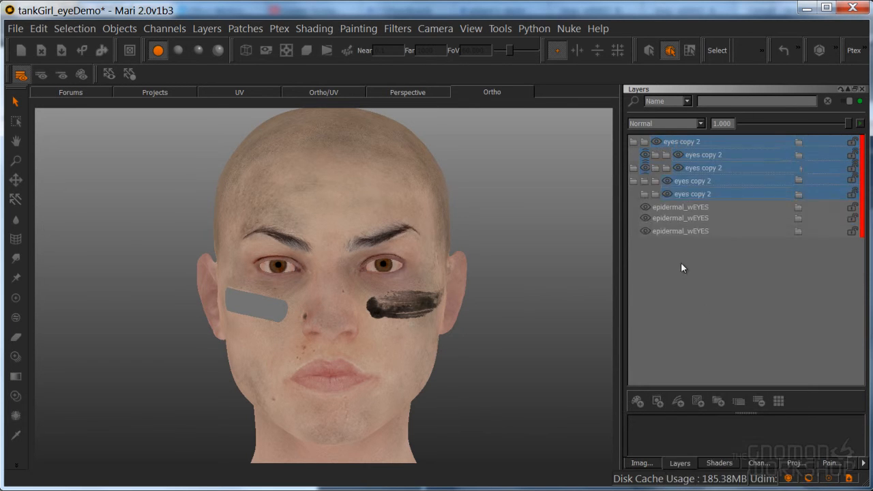
{"action": "double_click", "coordinate": [663, 141]}
{"action": "type", "text": "d"}
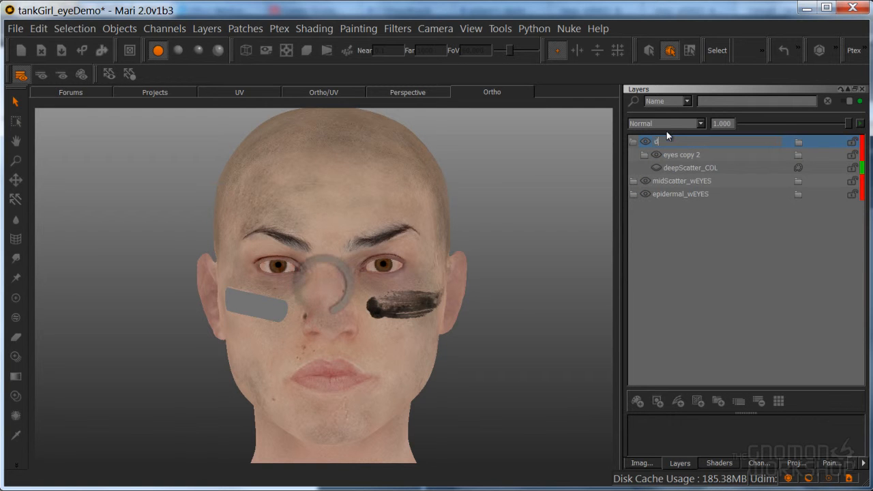
{"action": "type", "text": "eepScatter_wEYES"}
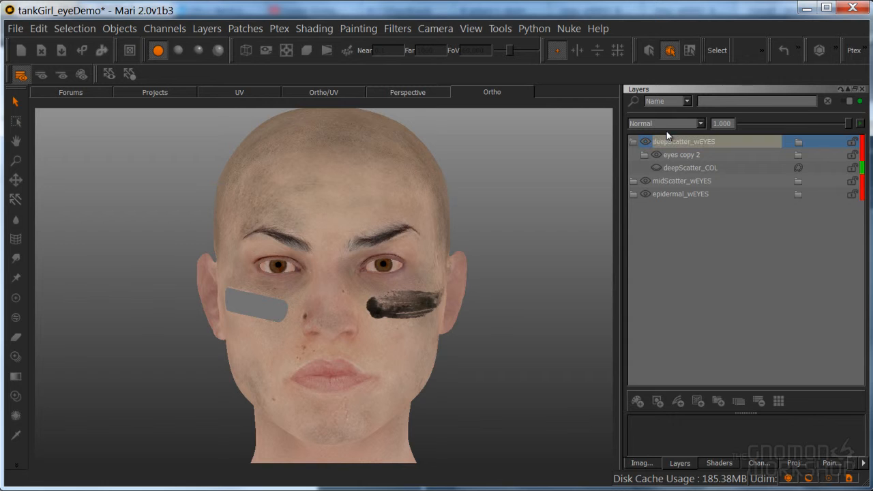
Step: Make deepScatter_COL visible, then expand eyes copy 2 and dock the adjustment stack of its eyeBaseFromPS layer
{"action": "left_click", "coordinate": [656, 168]}
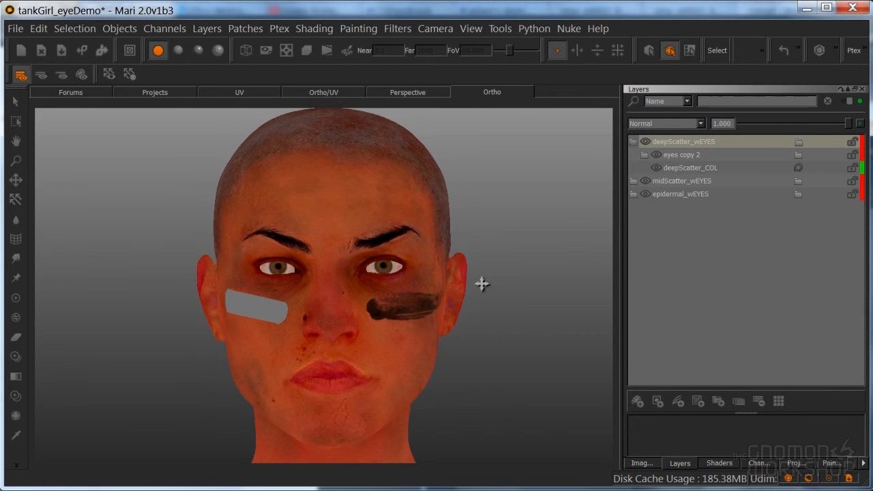
{"action": "scroll", "coordinate": [481, 285], "scroll_direction": "up", "scroll_amount": 4}
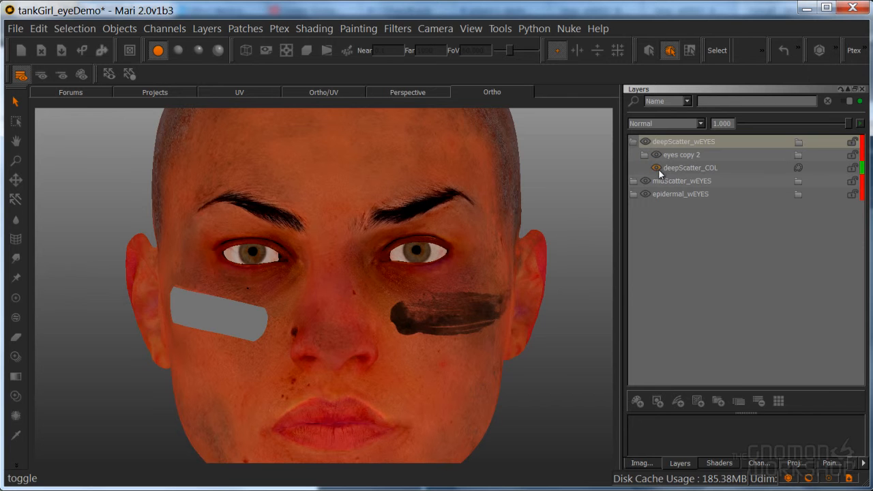
{"action": "left_click", "coordinate": [645, 155]}
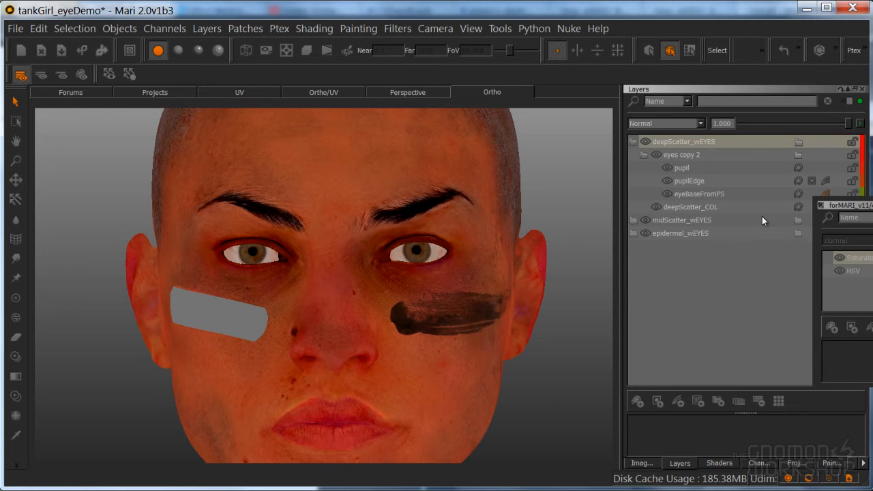
{"action": "left_click_drag", "start_coordinate": [860, 205], "coordinate": [681, 213]}
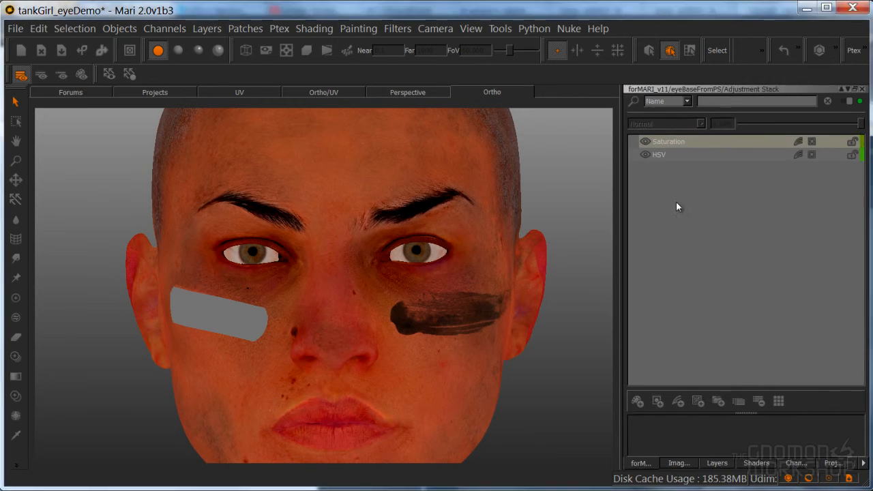
Step: Set the eyeBaseFromPS HSV adjustment's saturation scale to about 2.6 and its value scale to about 0.81
{"action": "middle_click_drag", "start_coordinate": [384, 281], "coordinate": [379, 295], "text": "alt"}
{"action": "left_click_drag", "start_coordinate": [372, 308], "coordinate": [311, 314], "text": "alt"}
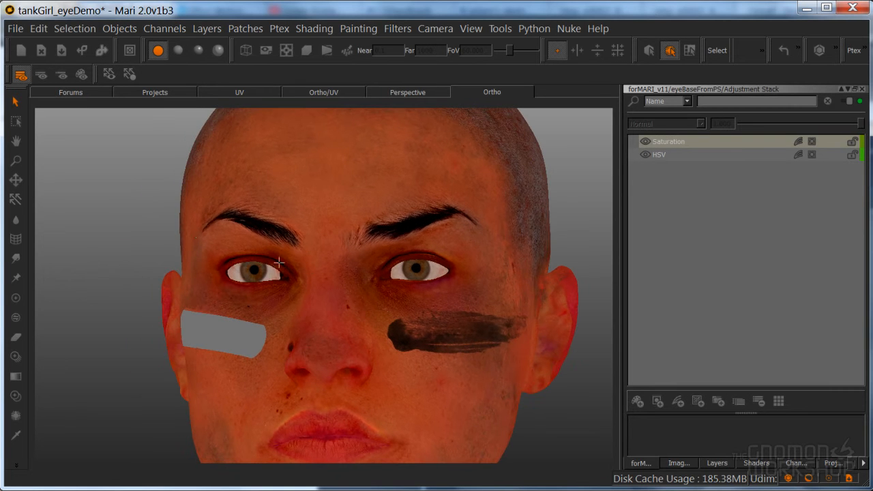
{"action": "middle_click_drag", "start_coordinate": [330, 278], "coordinate": [304, 281], "text": "alt"}
{"action": "left_click_drag", "start_coordinate": [304, 281], "coordinate": [290, 293], "text": "alt"}
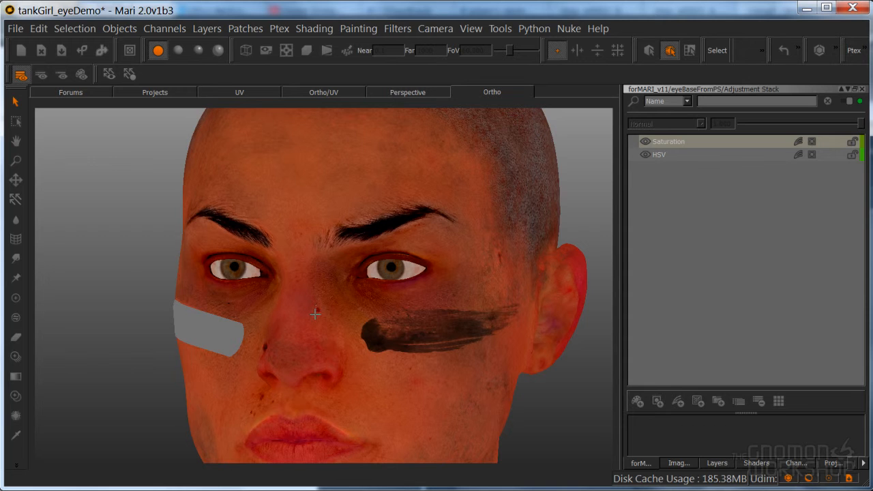
{"action": "middle_click_drag", "start_coordinate": [336, 296], "coordinate": [322, 295], "text": "alt"}
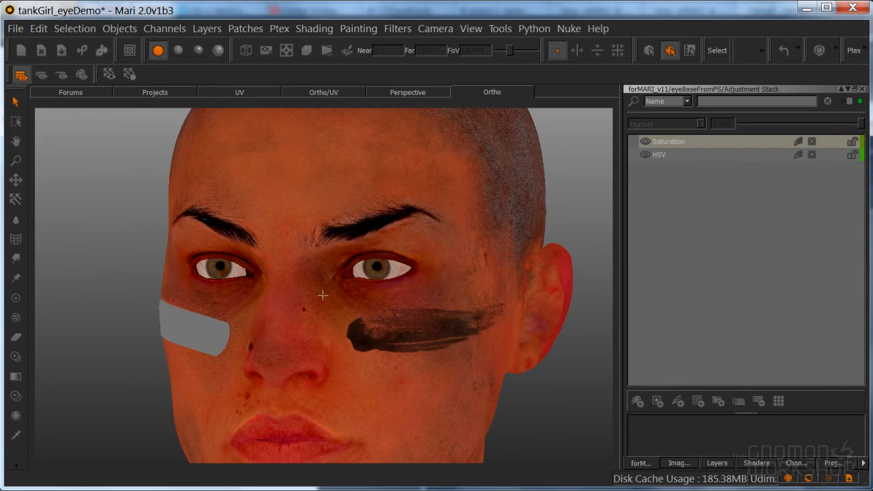
{"action": "left_click", "coordinate": [781, 155]}
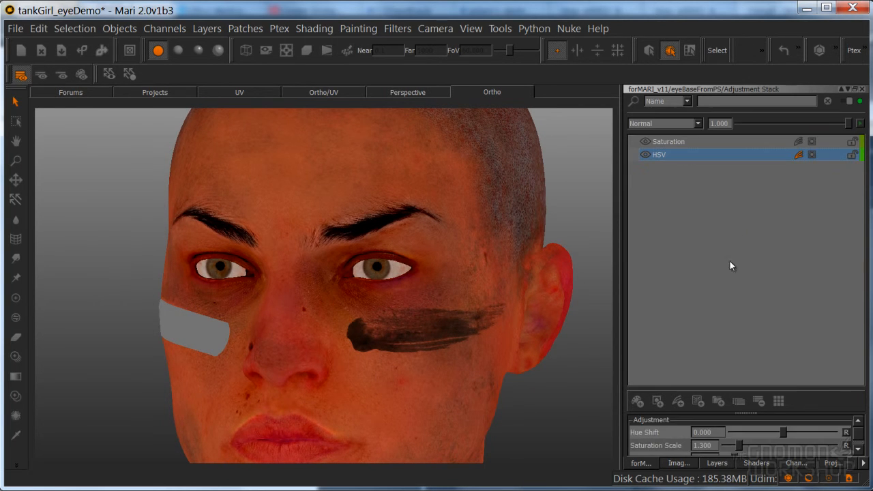
{"action": "mouse_move", "coordinate": [734, 407]}
{"action": "left_mouse_down"}
{"action": "mouse_move", "coordinate": [740, 329]}
{"action": "mouse_move", "coordinate": [761, 331]}
{"action": "mouse_move", "coordinate": [734, 347]}
{"action": "left_mouse_up"}
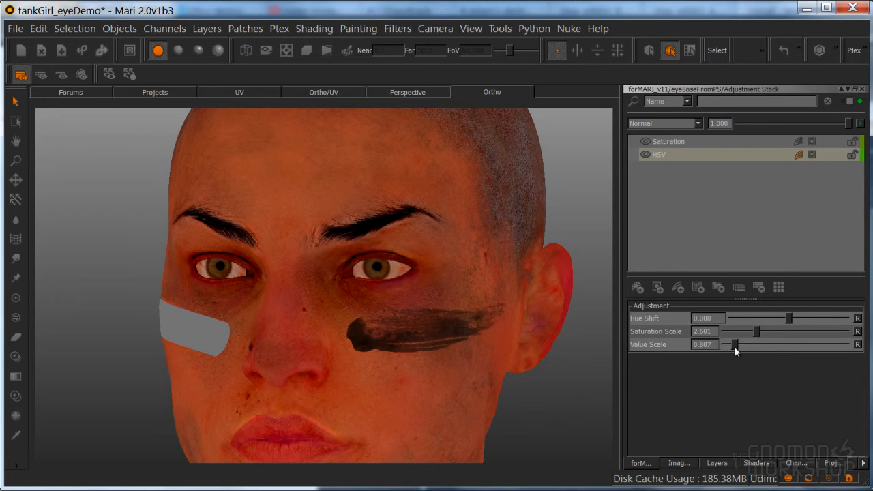
Step: Try a negative hue shift of about -18, reset it, and raise the HSV saturation scale to about 3.05
{"action": "mouse_move", "coordinate": [786, 316]}
{"action": "left_mouse_down"}
{"action": "mouse_move", "coordinate": [824, 316]}
{"action": "mouse_move", "coordinate": [747, 320]}
{"action": "mouse_move", "coordinate": [775, 317]}
{"action": "left_mouse_up"}
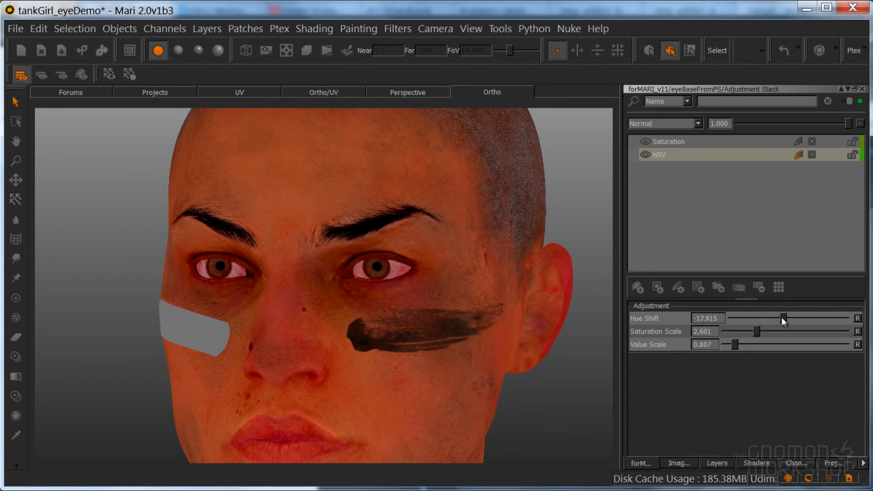
{"action": "left_click", "coordinate": [857, 318]}
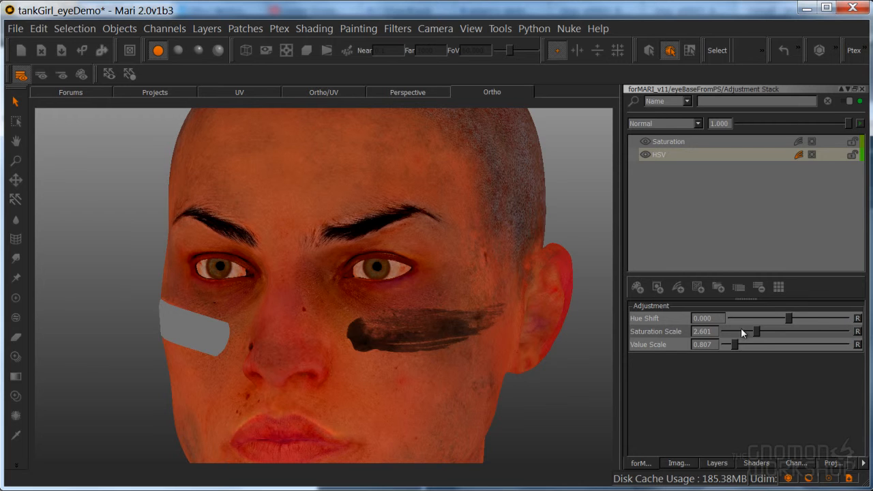
{"action": "left_click_drag", "start_coordinate": [758, 331], "coordinate": [763, 333]}
{"action": "right_click_drag", "start_coordinate": [410, 291], "coordinate": [439, 290], "text": "alt"}
{"action": "middle_click_drag", "start_coordinate": [439, 291], "coordinate": [323, 319], "text": "alt"}
{"action": "right_click_drag", "start_coordinate": [323, 320], "coordinate": [428, 308], "text": "alt"}
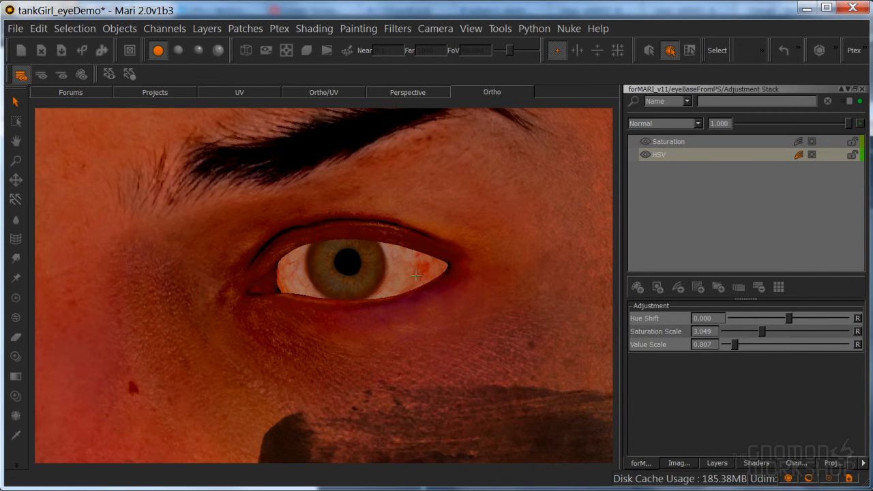
{"action": "left_click", "coordinate": [672, 144]}
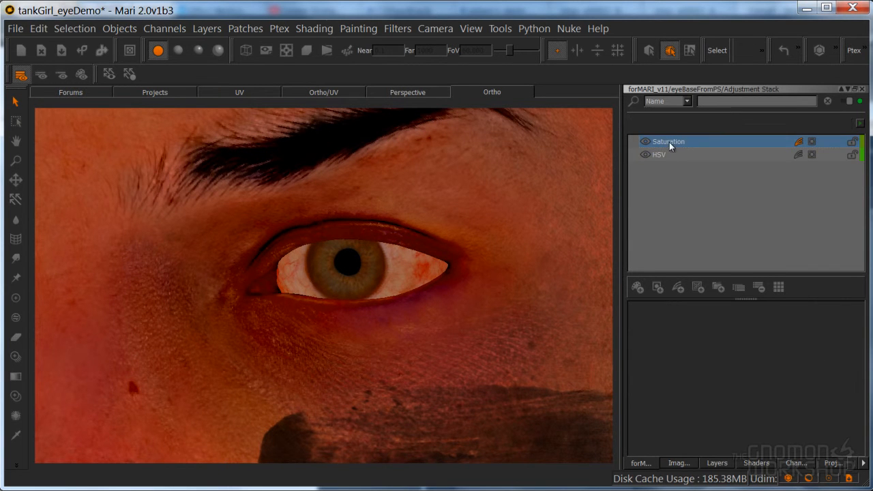
{"action": "left_click", "coordinate": [677, 287]}
{"action": "left_click", "coordinate": [700, 481]}
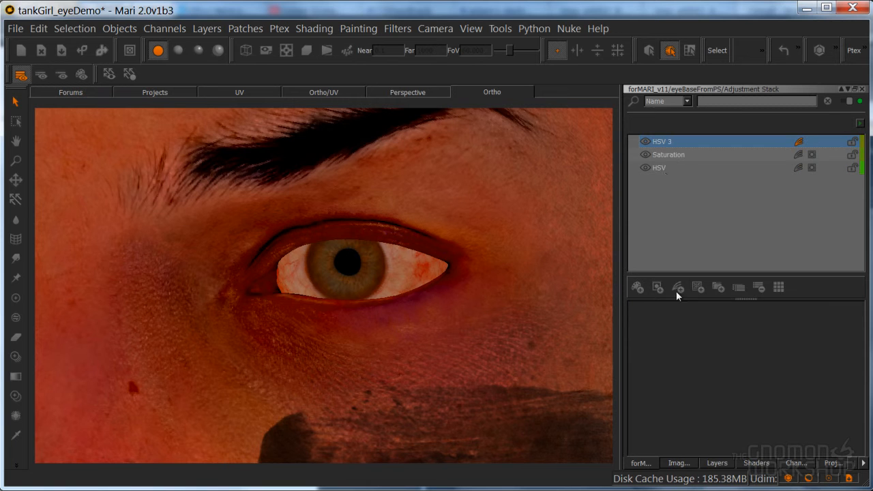
{"action": "left_click", "coordinate": [664, 144]}
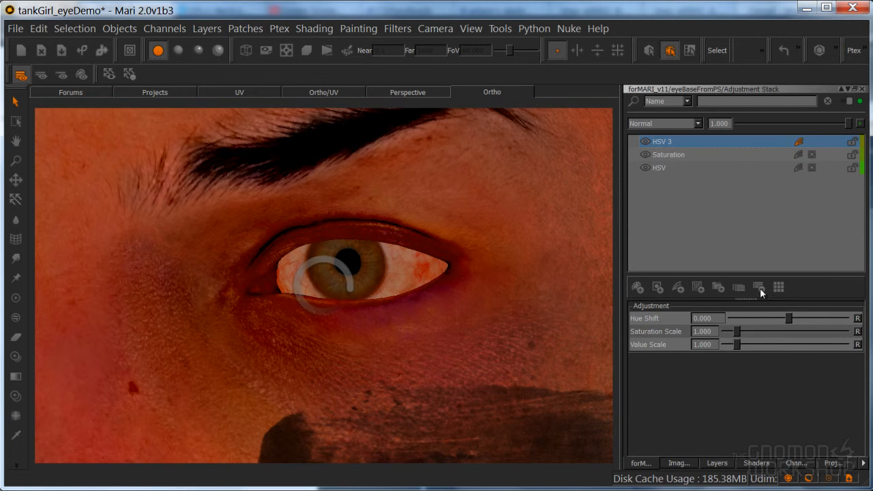
{"action": "key", "text": "ctrl+z"}
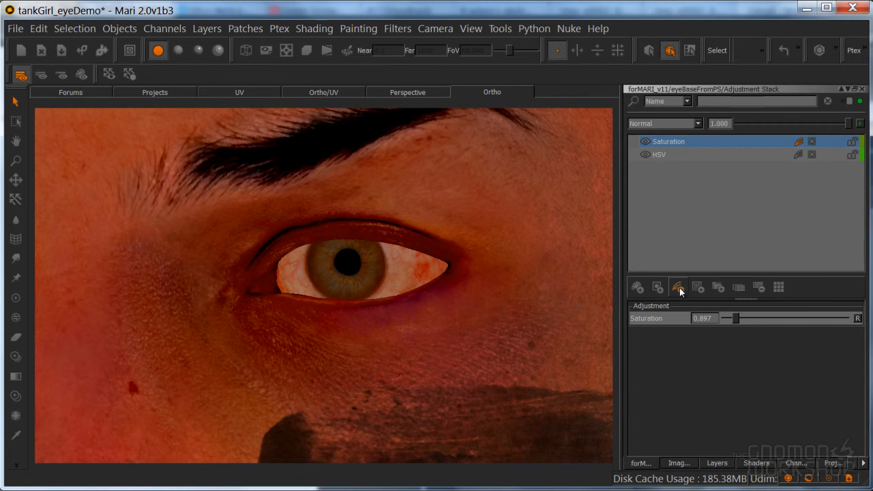
Step: Add a Levels adjustment above Saturation with input white about 0.94, mid about 0.495 and black about 0.07
{"action": "left_click", "coordinate": [678, 290]}
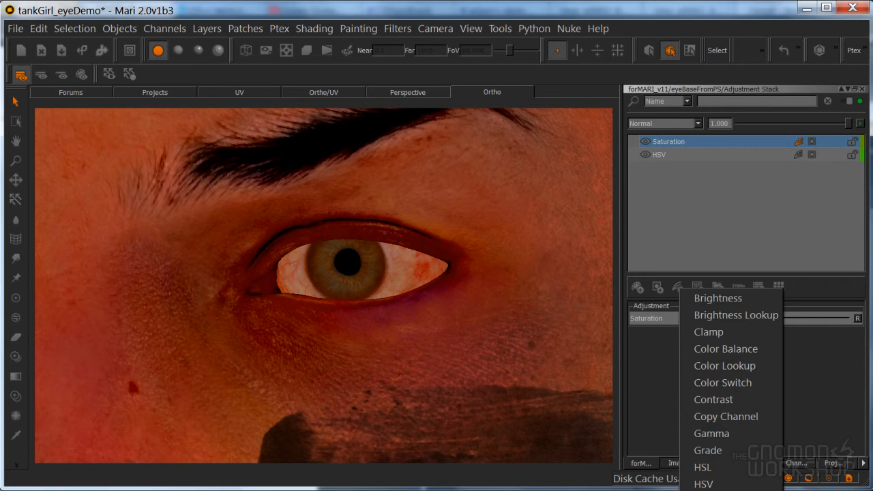
{"action": "left_click", "coordinate": [704, 426]}
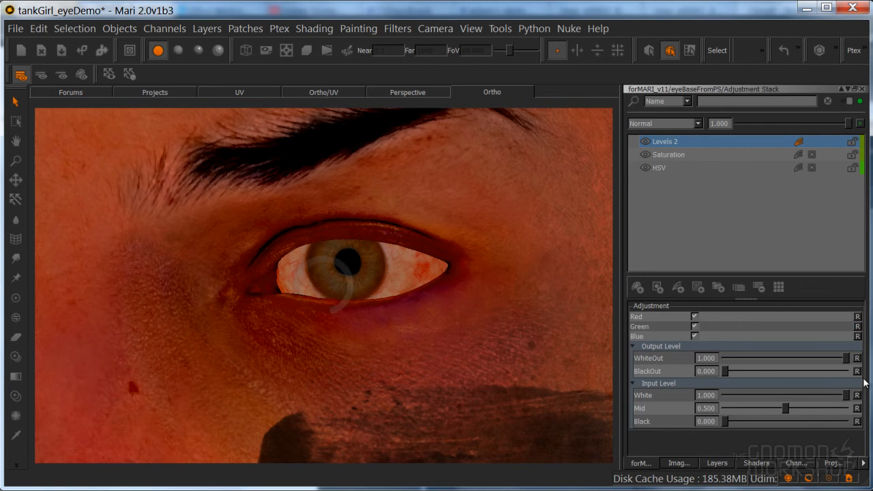
{"action": "left_click_drag", "start_coordinate": [844, 398], "coordinate": [837, 401]}
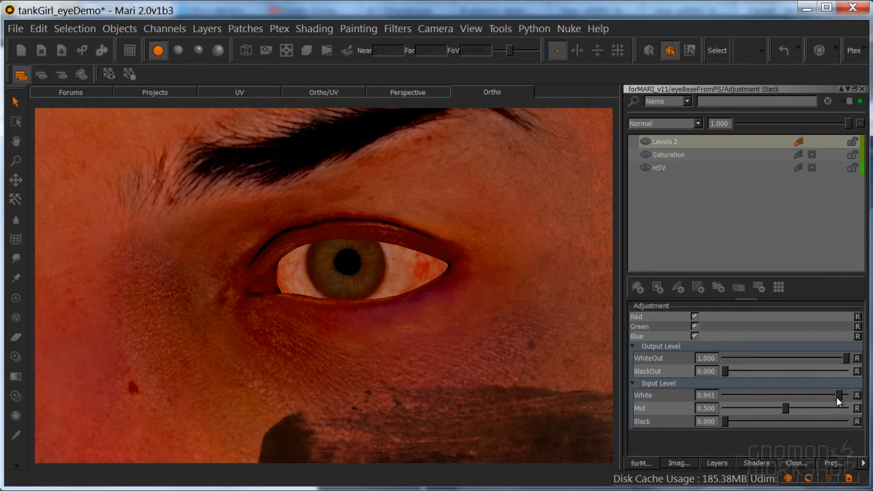
{"action": "mouse_move", "coordinate": [724, 424]}
{"action": "left_mouse_down"}
{"action": "mouse_move", "coordinate": [749, 424]}
{"action": "mouse_move", "coordinate": [736, 426]}
{"action": "left_mouse_up"}
{"action": "left_click_drag", "start_coordinate": [788, 410], "coordinate": [783, 411]}
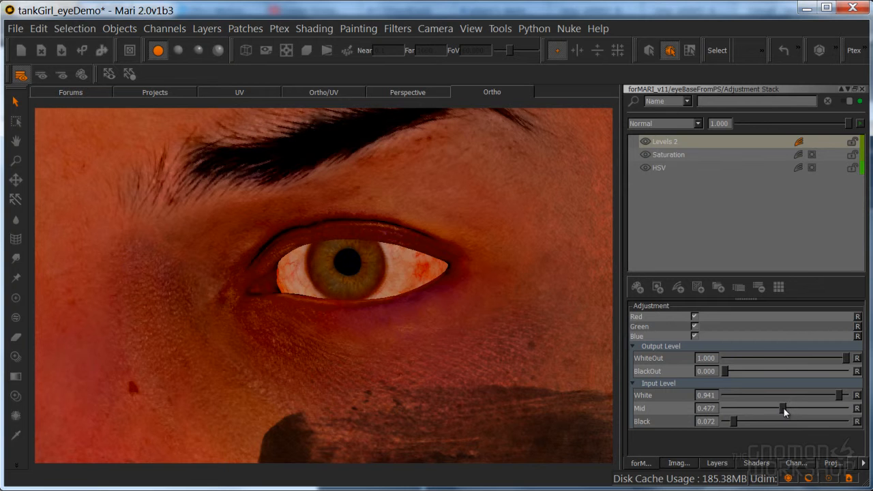
{"action": "left_click_drag", "start_coordinate": [782, 411], "coordinate": [787, 411]}
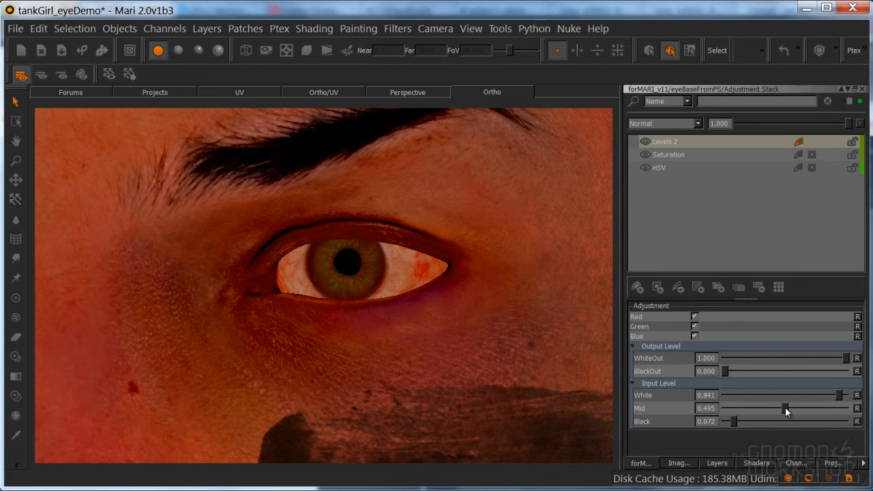
{"action": "left_click", "coordinate": [643, 145]}
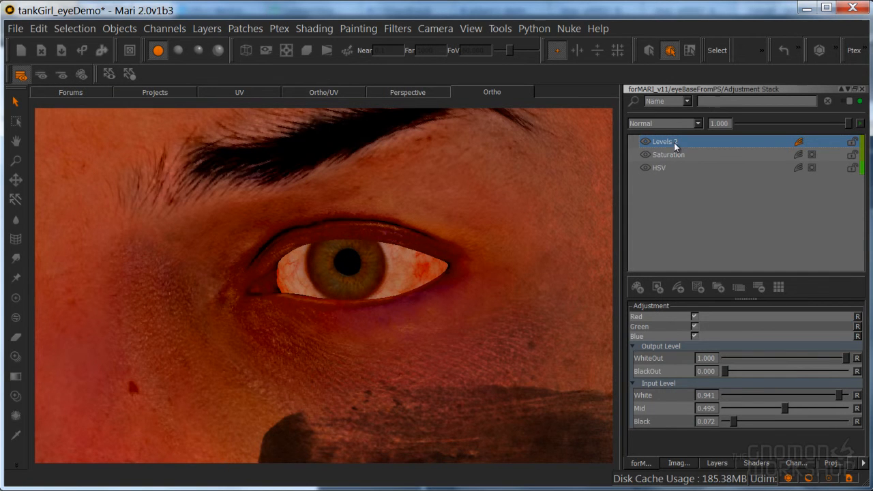
Step: Set the HSV adjustment's value scale to about 0.76 and its saturation scale to about 3.23
{"action": "left_click", "coordinate": [659, 168]}
{"action": "left_click", "coordinate": [734, 345]}
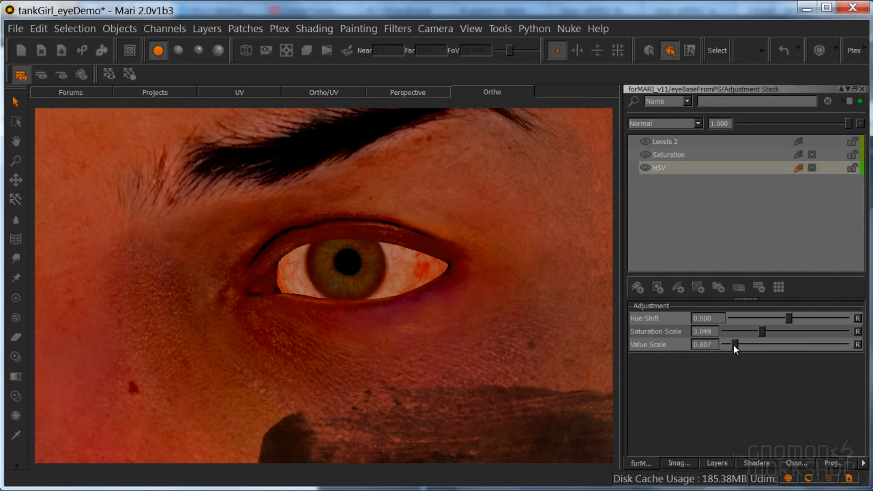
{"action": "left_click_drag", "start_coordinate": [733, 345], "coordinate": [731, 344]}
{"action": "key", "text": "ctrl+z"}
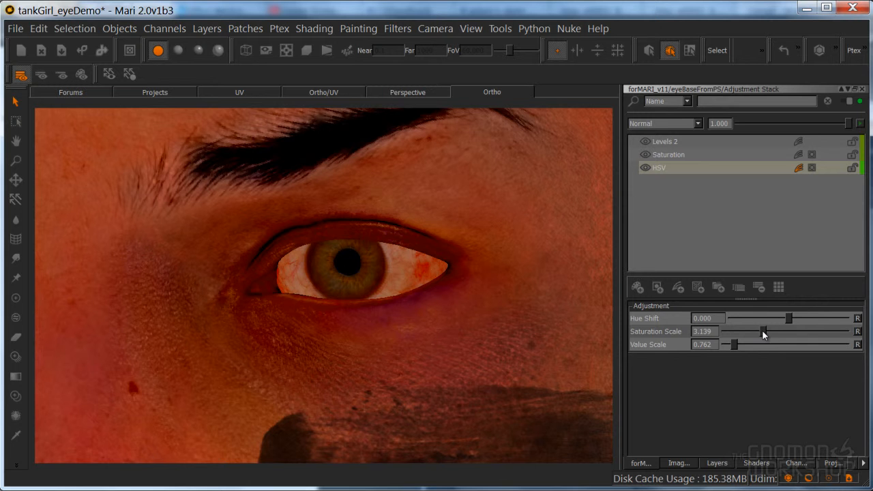
{"action": "left_click_drag", "start_coordinate": [760, 333], "coordinate": [764, 333]}
Step: In the UV view, paint the HSV adjustment's mask over the upper eye's iris to remove the adjustment there
{"action": "left_click", "coordinate": [259, 92]}
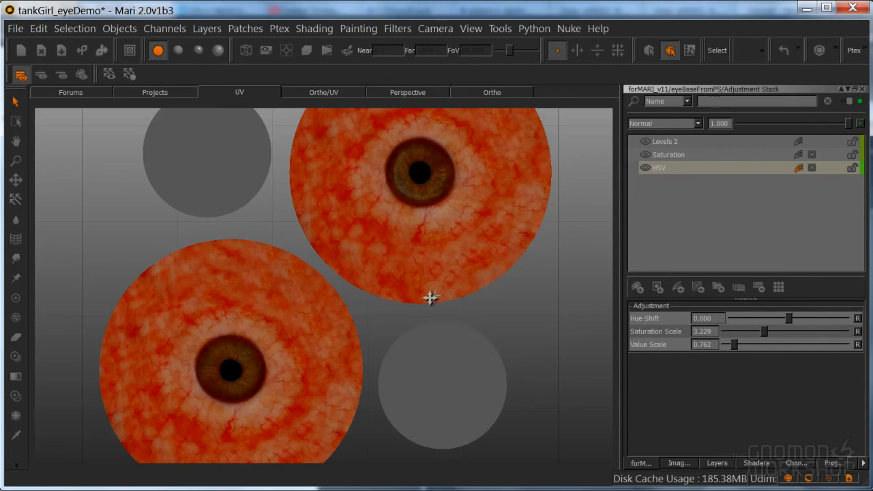
{"action": "middle_click_drag", "start_coordinate": [438, 298], "coordinate": [337, 422], "text": "alt"}
{"action": "right_click_drag", "start_coordinate": [337, 422], "coordinate": [473, 299], "text": "alt"}
{"action": "scroll", "coordinate": [474, 301], "scroll_direction": "up", "scroll_amount": 2}
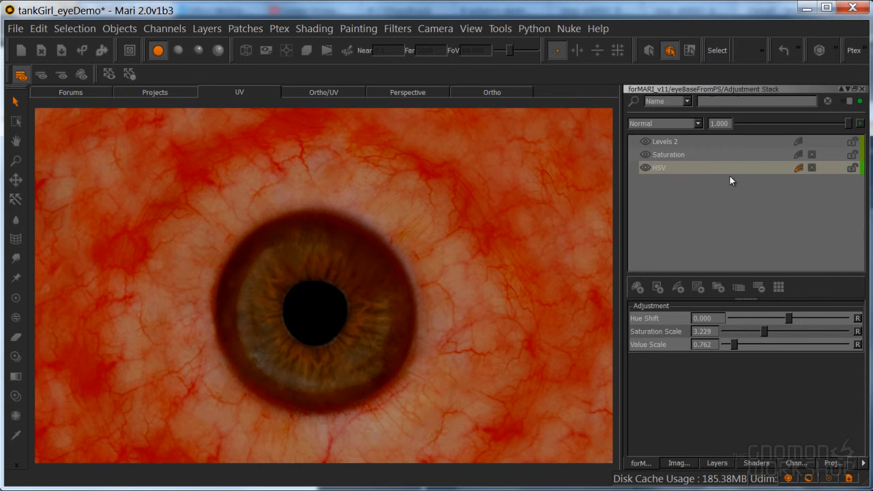
{"action": "left_click", "coordinate": [812, 168]}
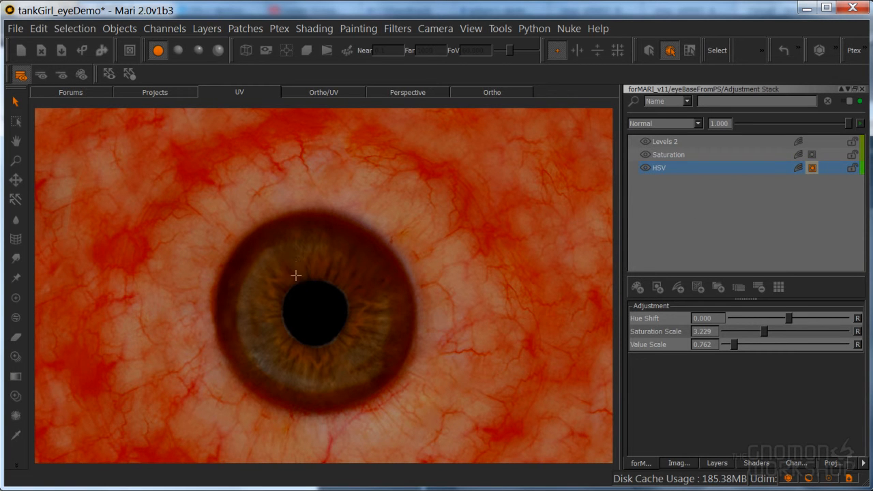
{"action": "key", "text": "p"}
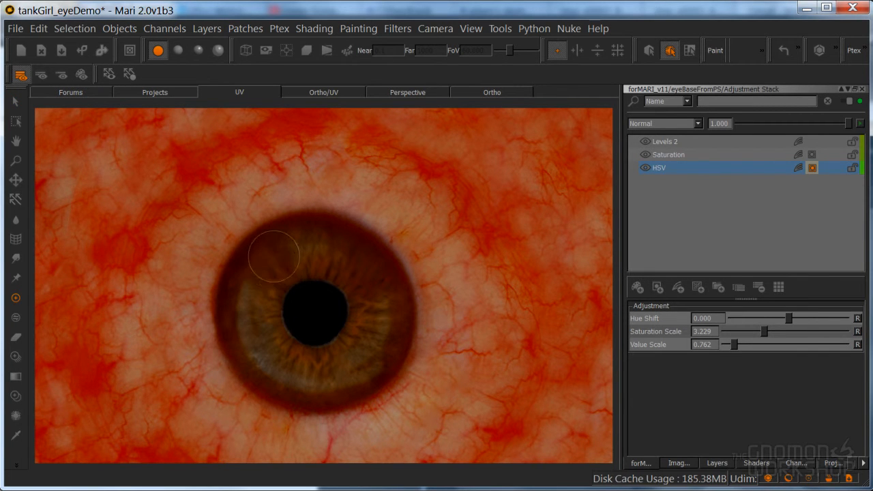
{"action": "mouse_move", "coordinate": [272, 263]}
{"action": "left_mouse_down"}
{"action": "mouse_move", "coordinate": [276, 310]}
{"action": "mouse_move", "coordinate": [331, 344]}
{"action": "mouse_move", "coordinate": [344, 304]}
{"action": "mouse_move", "coordinate": [323, 254]}
{"action": "mouse_move", "coordinate": [264, 260]}
{"action": "mouse_move", "coordinate": [246, 314]}
{"action": "mouse_move", "coordinate": [242, 290]}
{"action": "mouse_move", "coordinate": [242, 320]}
{"action": "mouse_move", "coordinate": [238, 310]}
{"action": "mouse_move", "coordinate": [252, 345]}
{"action": "mouse_move", "coordinate": [240, 348]}
{"action": "mouse_move", "coordinate": [272, 378]}
{"action": "mouse_move", "coordinate": [285, 360]}
{"action": "left_mouse_up"}
{"action": "key", "text": "k"}
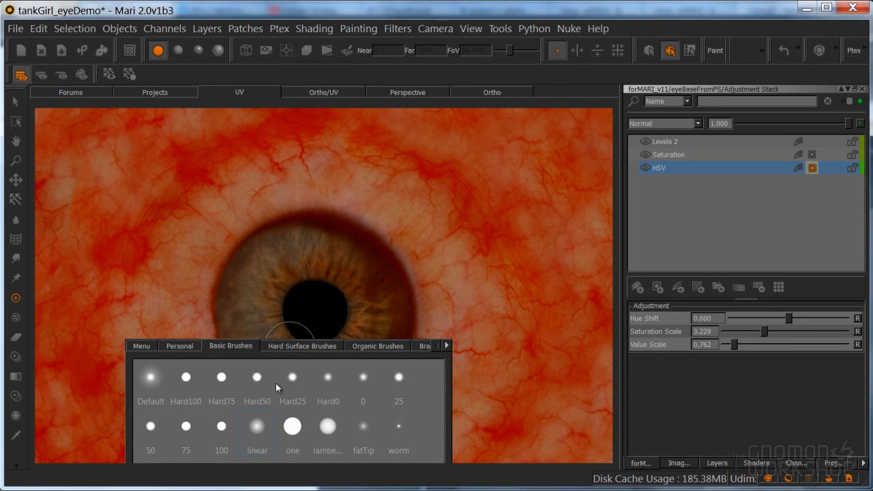
{"action": "key", "text": "k"}
{"action": "left_click", "coordinate": [213, 341]}
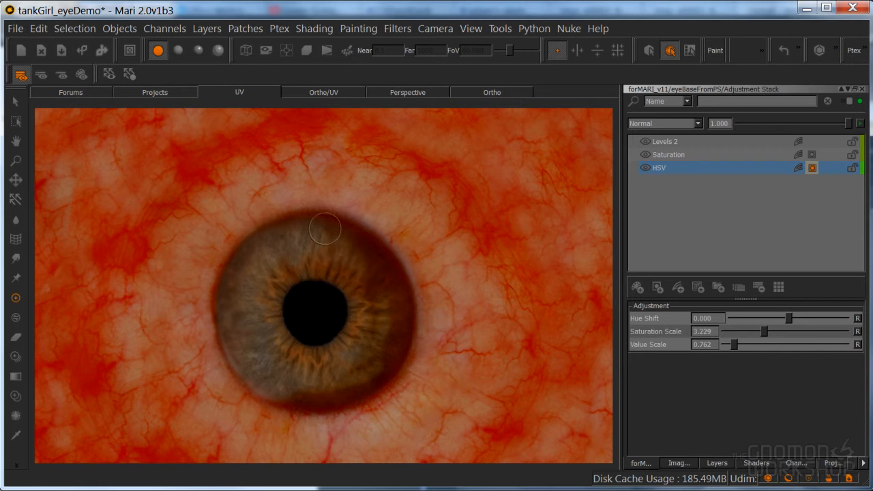
{"action": "mouse_move", "coordinate": [363, 255]}
{"action": "left_mouse_down"}
{"action": "mouse_move", "coordinate": [370, 255]}
{"action": "mouse_move", "coordinate": [375, 318]}
{"action": "mouse_move", "coordinate": [394, 319]}
{"action": "mouse_move", "coordinate": [394, 280]}
{"action": "mouse_move", "coordinate": [368, 242]}
{"action": "mouse_move", "coordinate": [284, 225]}
{"action": "mouse_move", "coordinate": [314, 228]}
{"action": "mouse_move", "coordinate": [240, 309]}
{"action": "mouse_move", "coordinate": [221, 343]}
{"action": "mouse_move", "coordinate": [230, 259]}
{"action": "mouse_move", "coordinate": [232, 367]}
{"action": "mouse_move", "coordinate": [270, 388]}
{"action": "mouse_move", "coordinate": [335, 398]}
{"action": "mouse_move", "coordinate": [381, 369]}
{"action": "mouse_move", "coordinate": [403, 338]}
{"action": "mouse_move", "coordinate": [375, 388]}
{"action": "mouse_move", "coordinate": [292, 404]}
{"action": "mouse_move", "coordinate": [365, 380]}
{"action": "mouse_move", "coordinate": [384, 267]}
{"action": "mouse_move", "coordinate": [406, 318]}
{"action": "mouse_move", "coordinate": [395, 277]}
{"action": "mouse_move", "coordinate": [310, 233]}
{"action": "mouse_move", "coordinate": [317, 214]}
{"action": "mouse_move", "coordinate": [386, 281]}
{"action": "mouse_move", "coordinate": [308, 200]}
{"action": "left_mouse_up"}
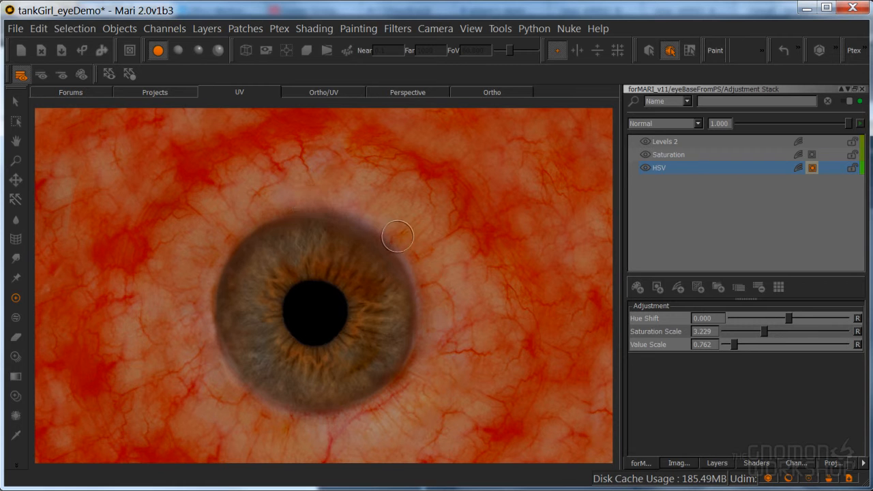
Step: Reselect the HSV adjustment's mask and bake the paint over the upper eye's iris
{"action": "left_click", "coordinate": [664, 155]}
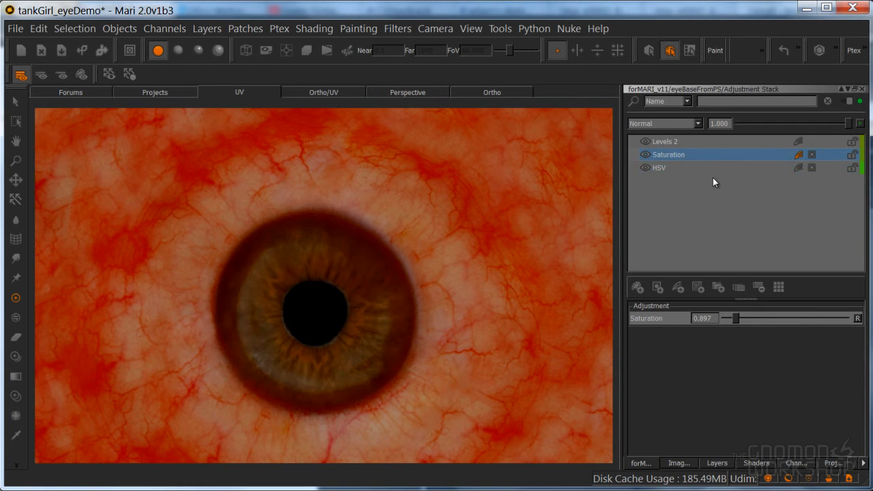
{"action": "left_click", "coordinate": [660, 169]}
{"action": "left_click", "coordinate": [811, 168]}
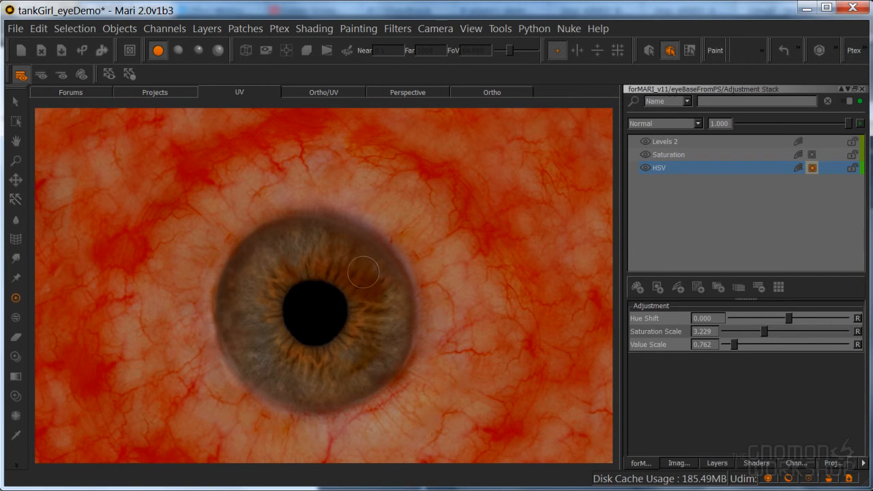
{"action": "key", "text": "b"}
{"action": "key", "text": "r"}
Step: Mask the HSV adjustment out of the lower eye's iris in the UV view
{"action": "right_click_drag", "start_coordinate": [345, 291], "coordinate": [241, 343], "text": "alt"}
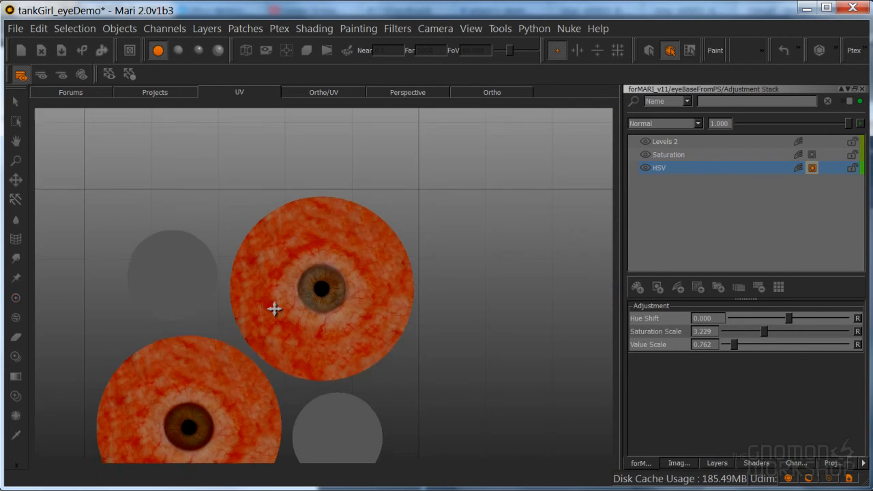
{"action": "middle_click_drag", "start_coordinate": [241, 343], "coordinate": [384, 197], "text": "alt"}
{"action": "right_click_drag", "start_coordinate": [334, 277], "coordinate": [368, 273], "text": "alt"}
{"action": "middle_click_drag", "start_coordinate": [368, 273], "coordinate": [332, 279], "text": "alt"}
{"action": "right_click_drag", "start_coordinate": [332, 286], "coordinate": [316, 268], "text": "alt"}
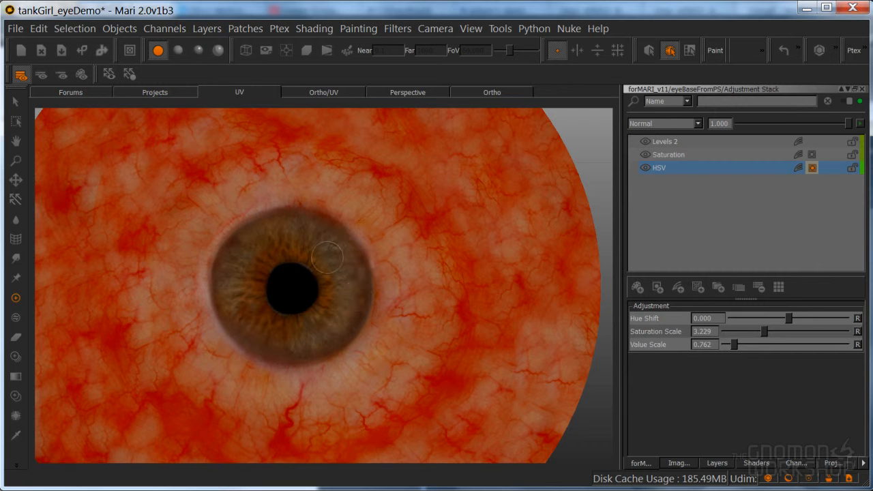
Step: Bake the mask paint over the lower eye's iris and return to the face in the Ortho view
{"action": "key", "text": "b"}
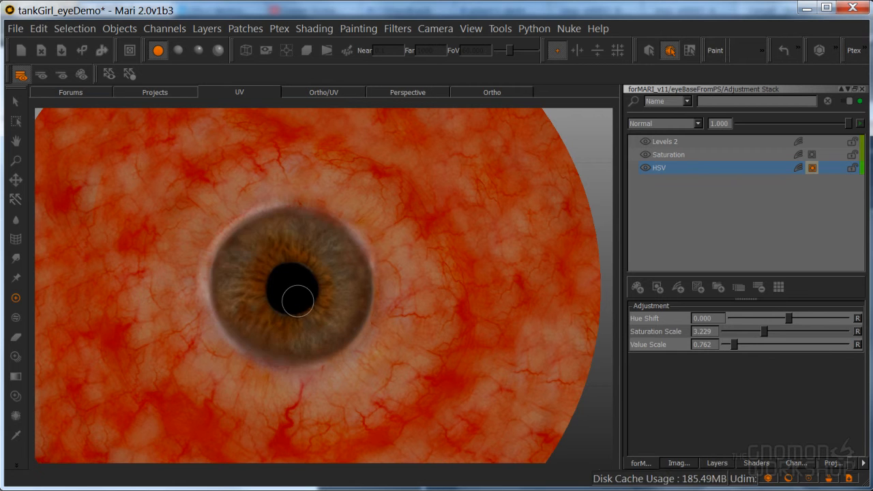
{"action": "scroll", "coordinate": [307, 292], "scroll_direction": "up", "scroll_amount": 2}
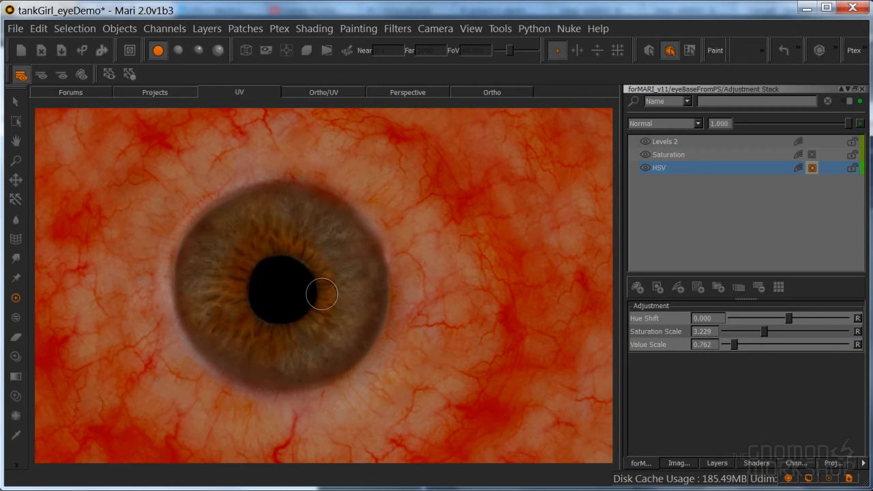
{"action": "left_click", "coordinate": [516, 91]}
{"action": "scroll", "coordinate": [336, 254], "scroll_direction": "down", "scroll_amount": 3}
{"action": "left_click_drag", "start_coordinate": [358, 252], "coordinate": [436, 248], "text": "alt"}
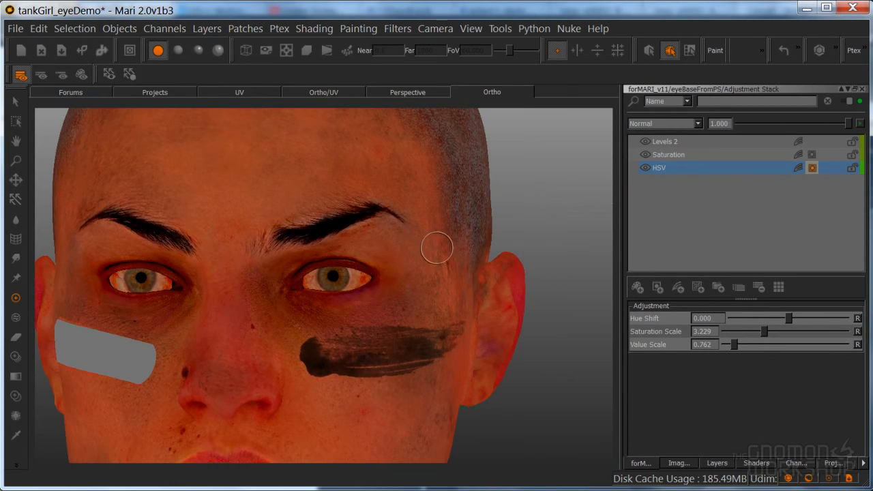
Step: Add a Color Balance adjustment at the top of the stack with midtones Yellow/Blue about 0.102 and Cyan/Red about -0.092
{"action": "left_click", "coordinate": [676, 286]}
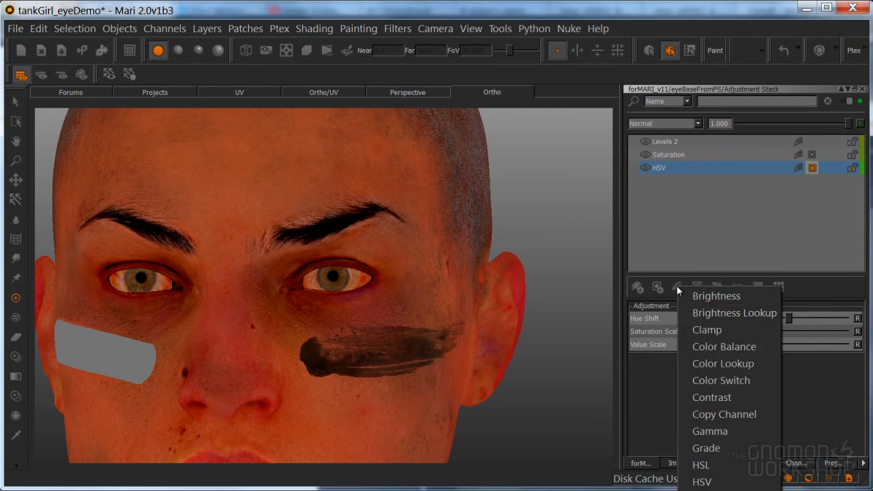
{"action": "left_click", "coordinate": [718, 348]}
{"action": "left_click_drag", "start_coordinate": [664, 167], "coordinate": [667, 137]}
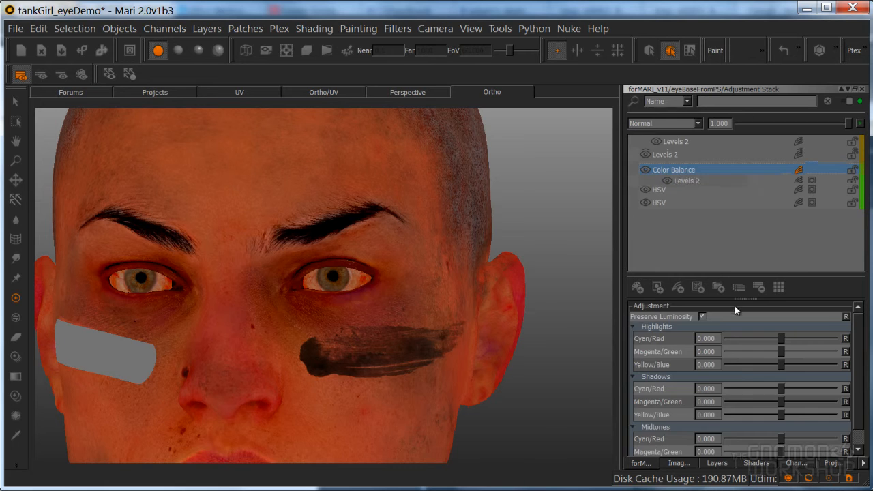
{"action": "scroll", "coordinate": [859, 374], "scroll_direction": "down", "scroll_amount": 1}
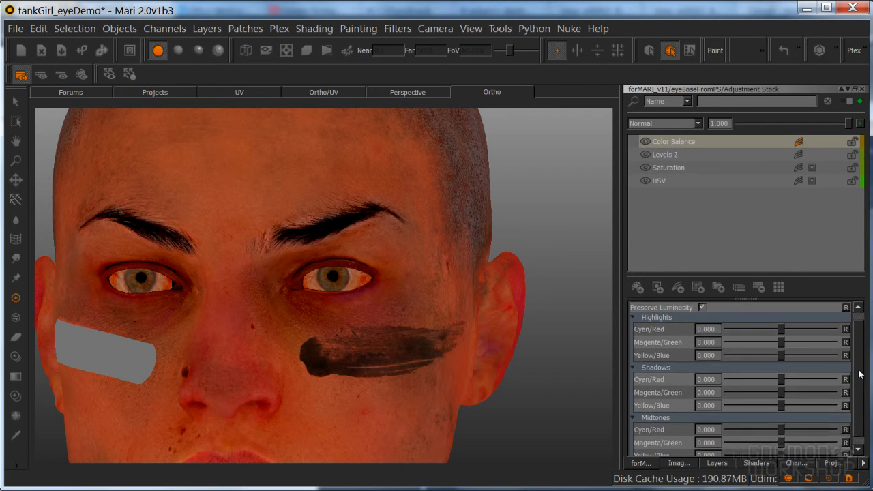
{"action": "scroll", "coordinate": [860, 374], "scroll_direction": "down", "scroll_amount": 1}
{"action": "left_click_drag", "start_coordinate": [782, 447], "coordinate": [773, 425]}
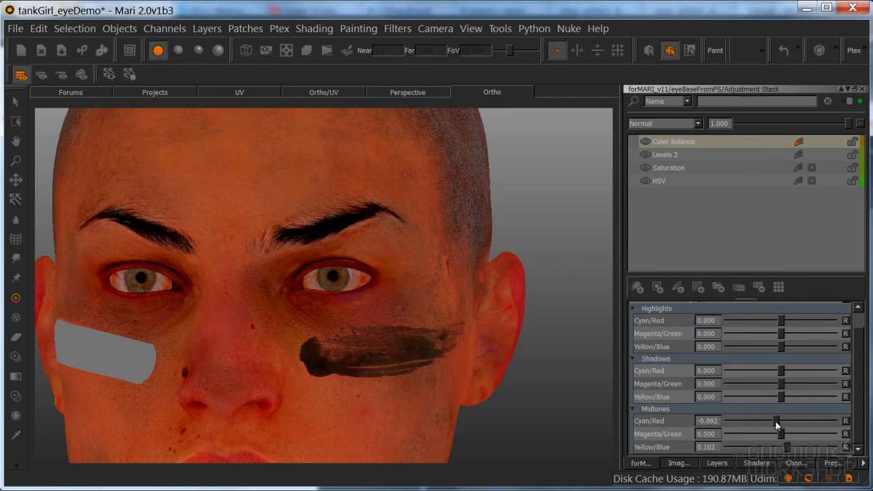
Step: Toggle the HSV adjustment's visibility to compare its effect, and delete the Levels 2 adjustment
{"action": "left_click", "coordinate": [645, 181]}
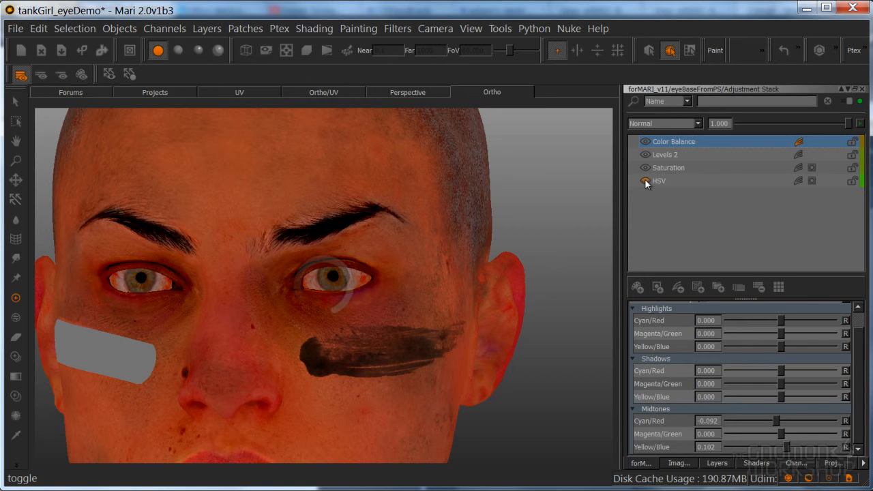
{"action": "left_click", "coordinate": [657, 181]}
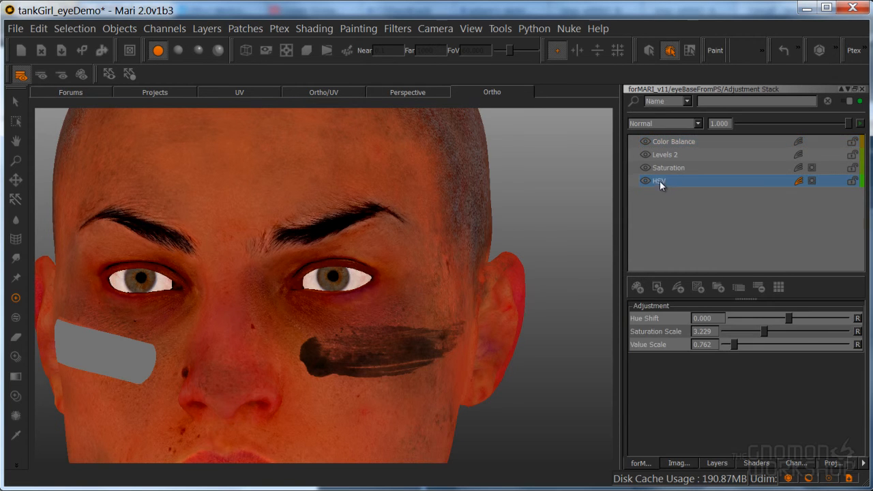
{"action": "left_click", "coordinate": [658, 156]}
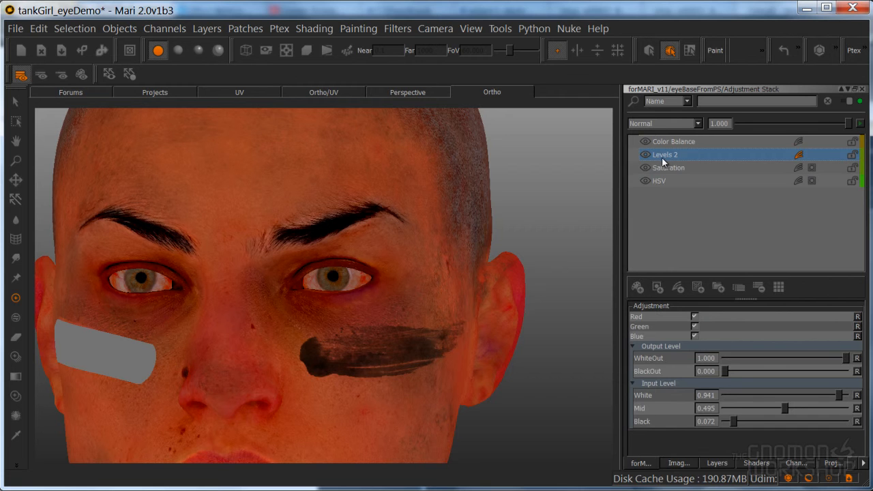
{"action": "key", "text": "Delete"}
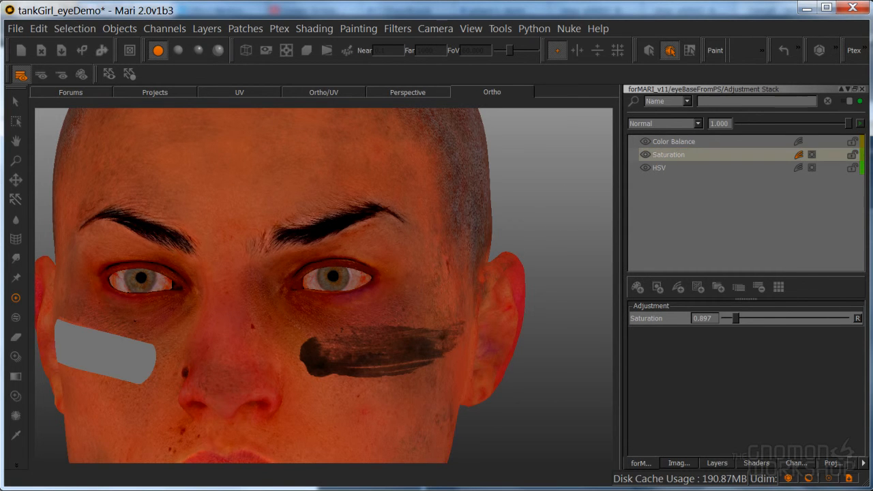
Step: Set the HSV adjustment's saturation scale to about 2.6 and its value scale to about 0.81
{"action": "right_click_drag", "start_coordinate": [381, 282], "coordinate": [436, 282], "text": "alt"}
{"action": "middle_click_drag", "start_coordinate": [405, 287], "coordinate": [352, 301], "text": "alt"}
{"action": "right_click_drag", "start_coordinate": [353, 300], "coordinate": [403, 287], "text": "alt"}
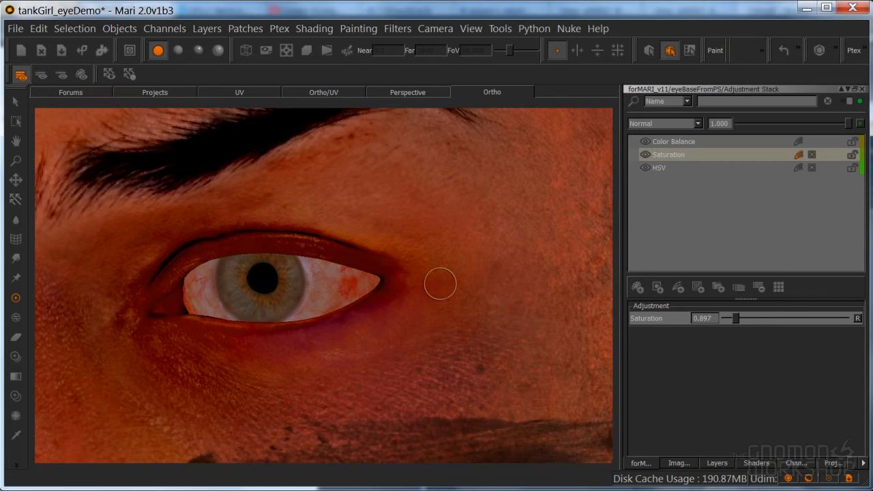
{"action": "left_click", "coordinate": [675, 167]}
{"action": "left_click_drag", "start_coordinate": [763, 331], "coordinate": [733, 347]}
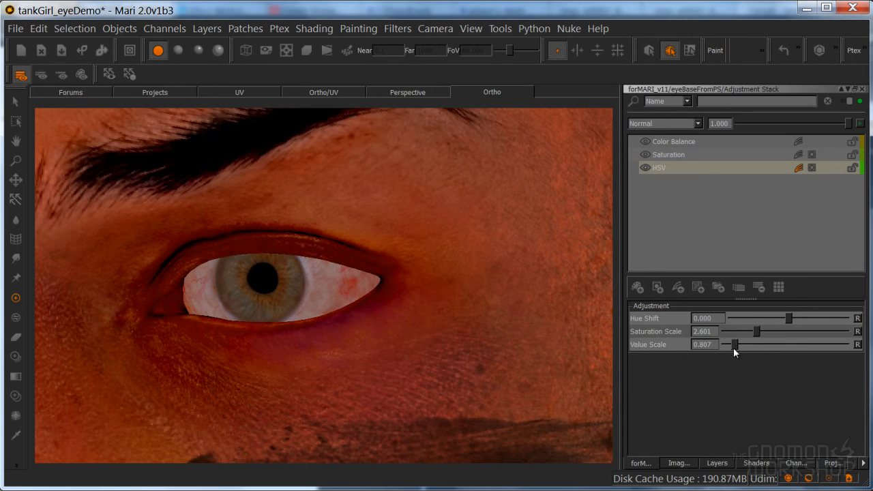
Step: Set the Color Balance adjustment's midtones Cyan/Red to about -0.031
{"action": "left_click", "coordinate": [698, 143]}
{"action": "left_click_drag", "start_coordinate": [777, 439], "coordinate": [778, 439]}
{"action": "scroll", "coordinate": [791, 444], "scroll_direction": "down", "scroll_amount": 1}
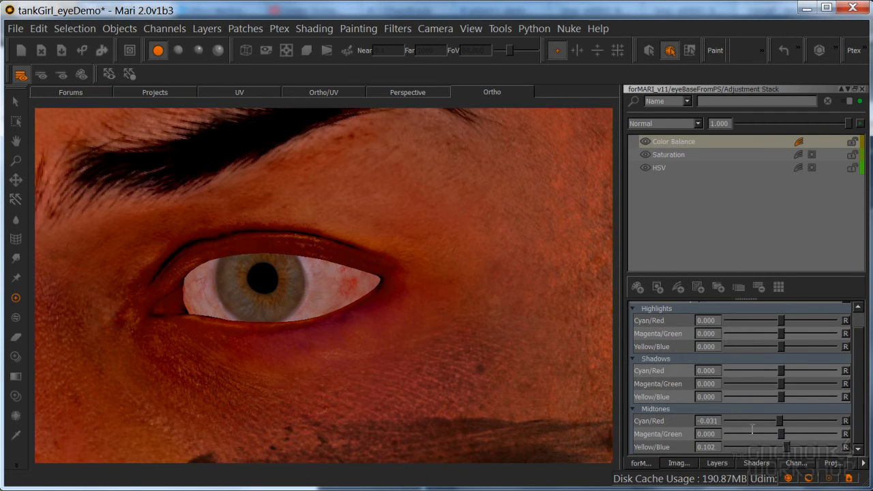
Step: Lower the HSV adjustment's value scale to about 0.717 and the Saturation adjustment to about 0.717
{"action": "scroll", "coordinate": [410, 273], "scroll_direction": "down", "scroll_amount": 5}
{"action": "middle_click_drag", "start_coordinate": [392, 301], "coordinate": [451, 290]}
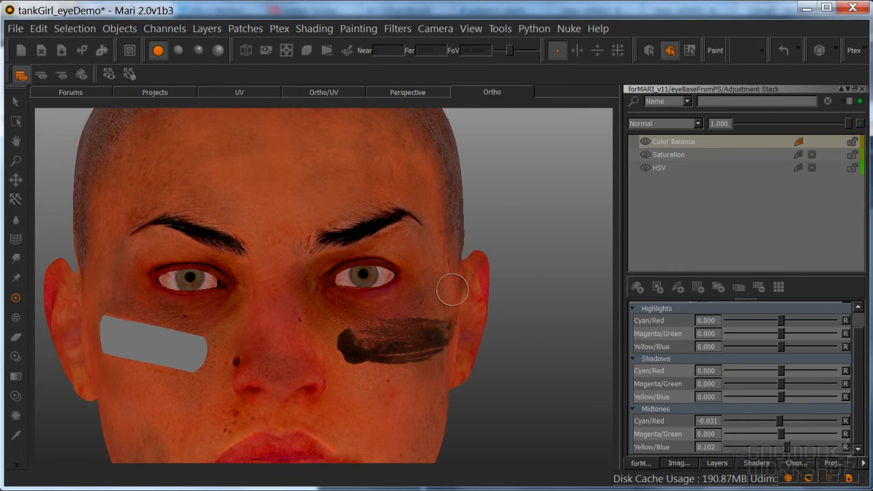
{"action": "left_click", "coordinate": [665, 171]}
{"action": "left_click", "coordinate": [735, 346]}
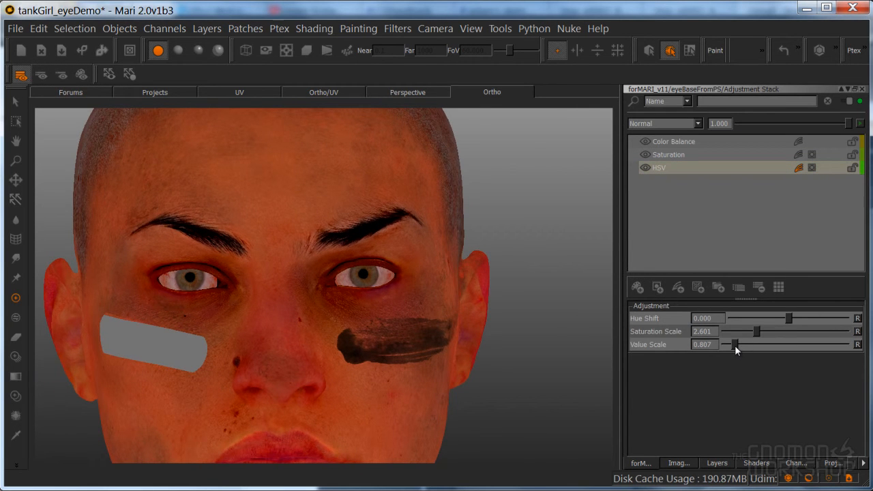
{"action": "left_click_drag", "start_coordinate": [734, 345], "coordinate": [734, 347]}
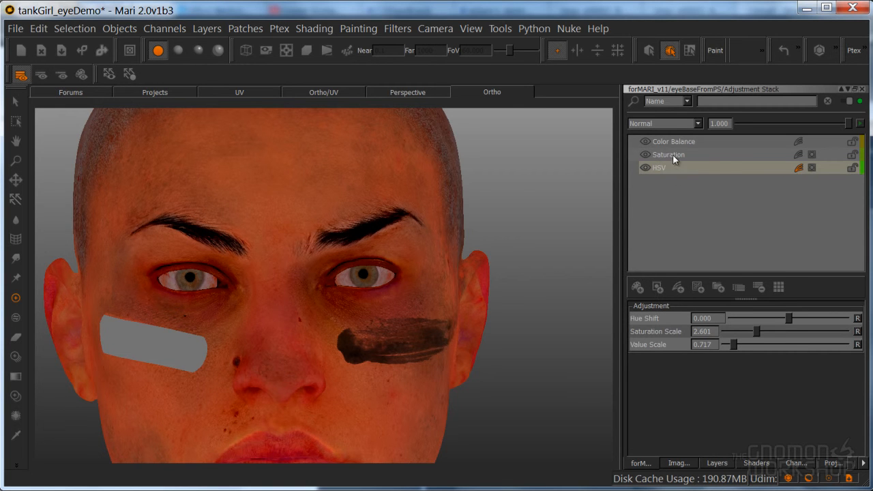
{"action": "left_click", "coordinate": [672, 156]}
{"action": "left_click", "coordinate": [735, 319]}
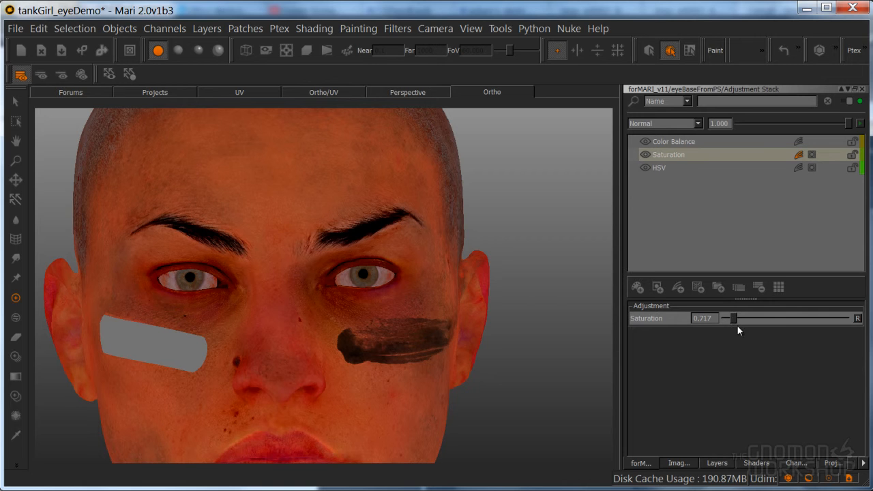
Step: Set the HSV adjustment's hue shift to about -4.27
{"action": "left_click_drag", "start_coordinate": [472, 345], "coordinate": [445, 339], "text": "alt"}
{"action": "right_click_drag", "start_coordinate": [450, 337], "coordinate": [507, 318], "text": "alt"}
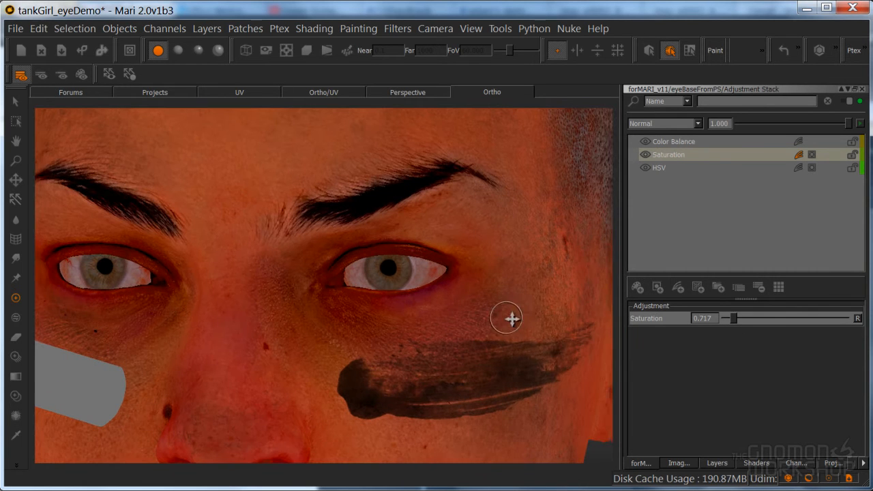
{"action": "left_click", "coordinate": [660, 168]}
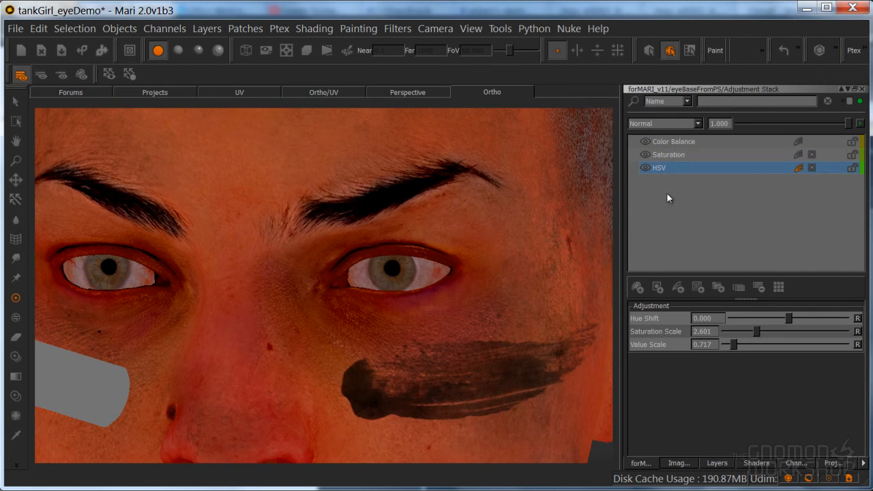
{"action": "left_click_drag", "start_coordinate": [788, 325], "coordinate": [781, 326]}
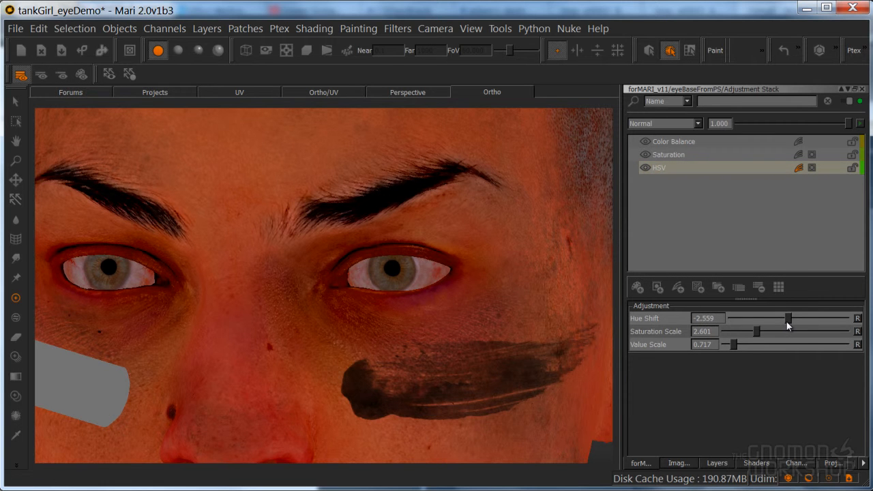
Step: Examine the whole head and the eyes' colour with basic lighting switched on
{"action": "right_click_drag", "start_coordinate": [472, 289], "coordinate": [370, 306], "text": "alt"}
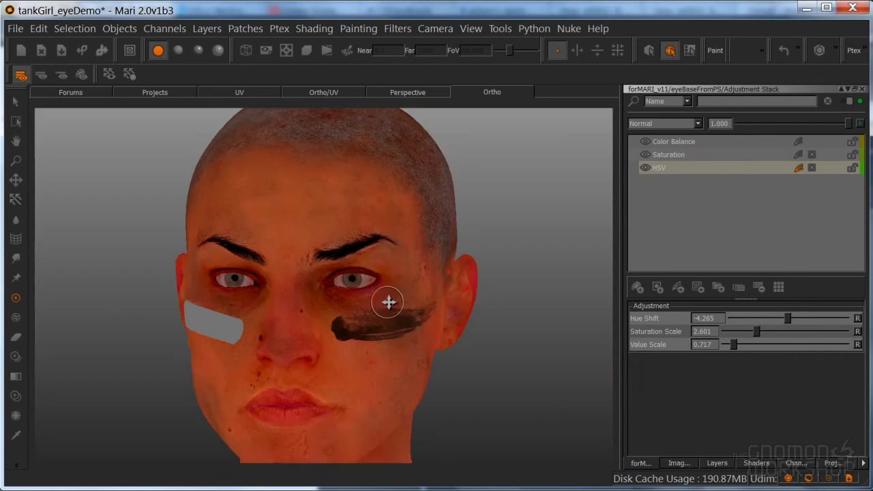
{"action": "left_click_drag", "start_coordinate": [370, 306], "coordinate": [450, 296], "text": "alt"}
{"action": "left_click", "coordinate": [177, 50]}
{"action": "right_click_drag", "start_coordinate": [347, 247], "coordinate": [317, 249], "text": "alt"}
{"action": "mouse_move", "coordinate": [317, 249]}
{"action": "left_mouse_down", "text": "alt"}
{"action": "mouse_move", "coordinate": [300, 250]}
{"action": "mouse_move", "coordinate": [311, 245]}
{"action": "left_mouse_up", "text": "alt"}
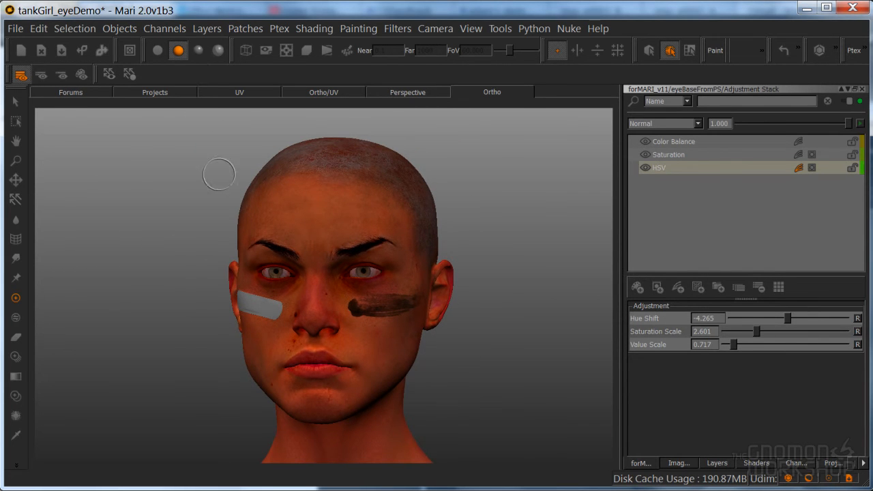
{"action": "right_click_drag", "start_coordinate": [251, 248], "coordinate": [297, 252], "text": "alt"}
{"action": "left_click_drag", "start_coordinate": [298, 253], "coordinate": [309, 254], "text": "alt"}
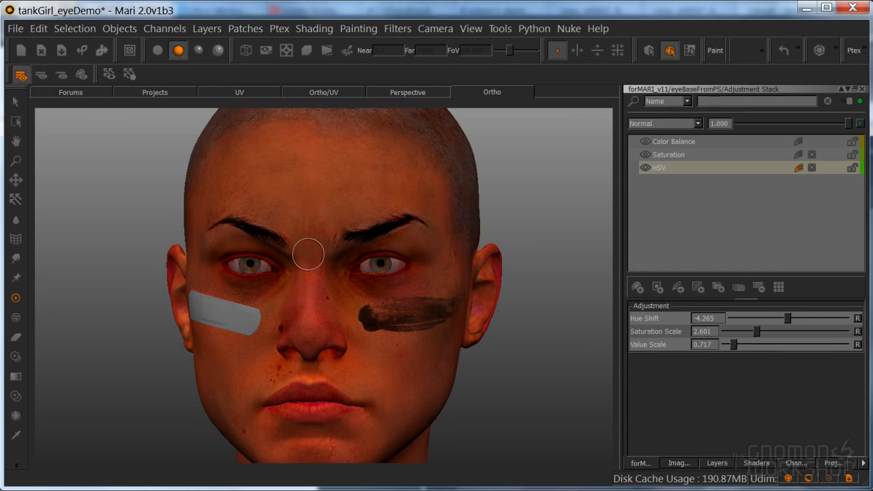
Step: Return to flat lighting and inspect the eye's white, veins and iris close up
{"action": "left_click", "coordinate": [158, 50]}
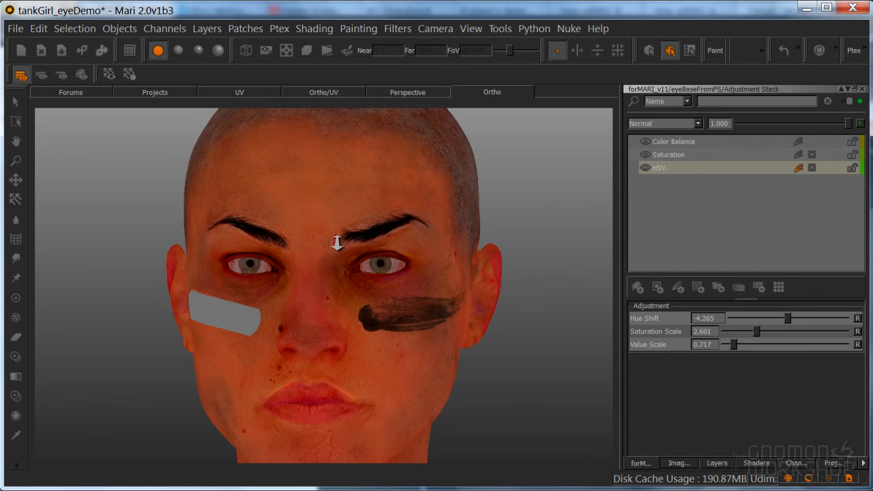
{"action": "right_click_drag", "start_coordinate": [300, 248], "coordinate": [382, 256], "text": "alt"}
{"action": "middle_click_drag", "start_coordinate": [382, 256], "coordinate": [347, 266], "text": "alt"}
{"action": "right_click_drag", "start_coordinate": [252, 286], "coordinate": [382, 249], "text": "alt"}
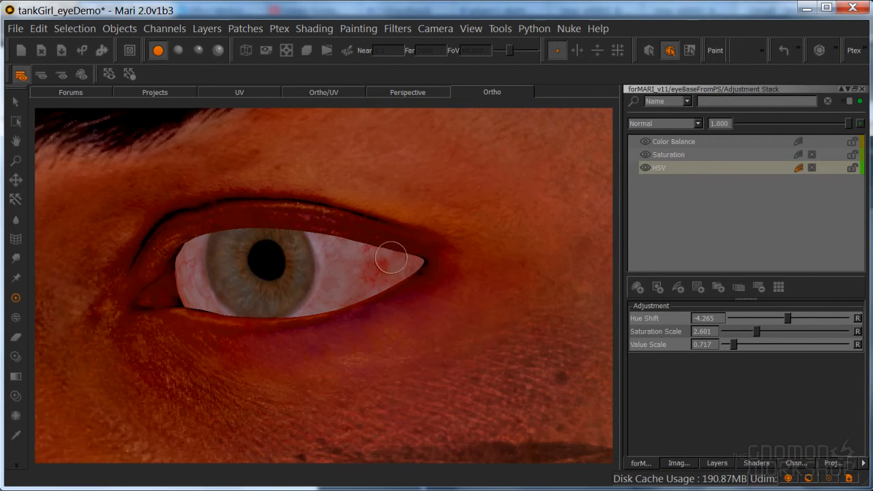
{"action": "middle_click_drag", "start_coordinate": [343, 285], "coordinate": [450, 284], "text": "alt"}
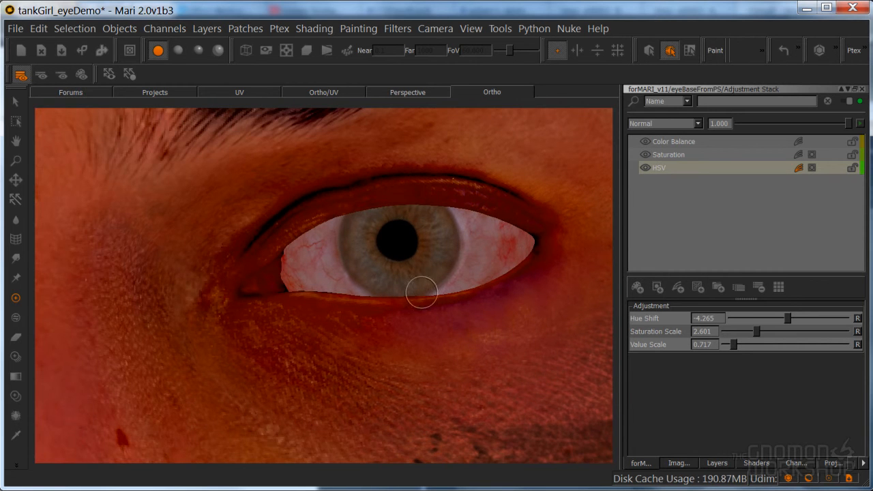
{"action": "right_click_drag", "start_coordinate": [433, 256], "coordinate": [366, 291], "text": "alt"}
{"action": "middle_click_drag", "start_coordinate": [366, 291], "coordinate": [413, 273], "text": "alt"}
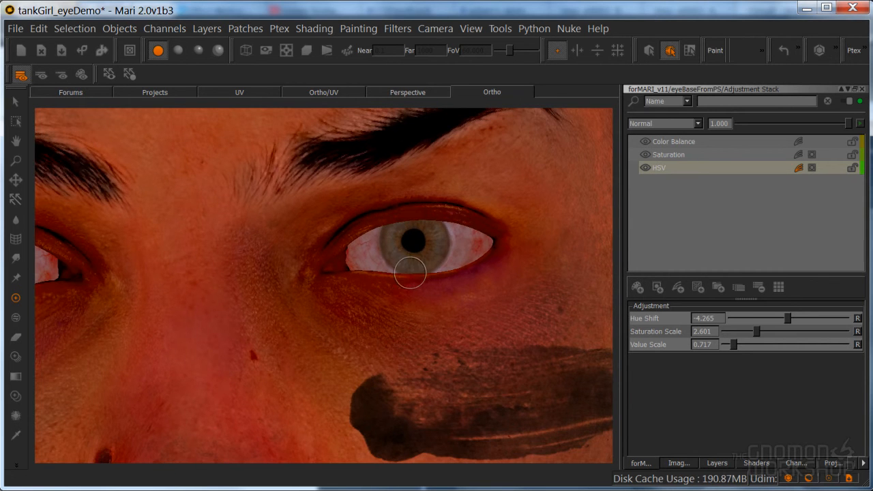
Step: Try an HSL adjustment above Color Balance with the saturation scale at 1.48, and delete it
{"action": "left_click", "coordinate": [667, 142]}
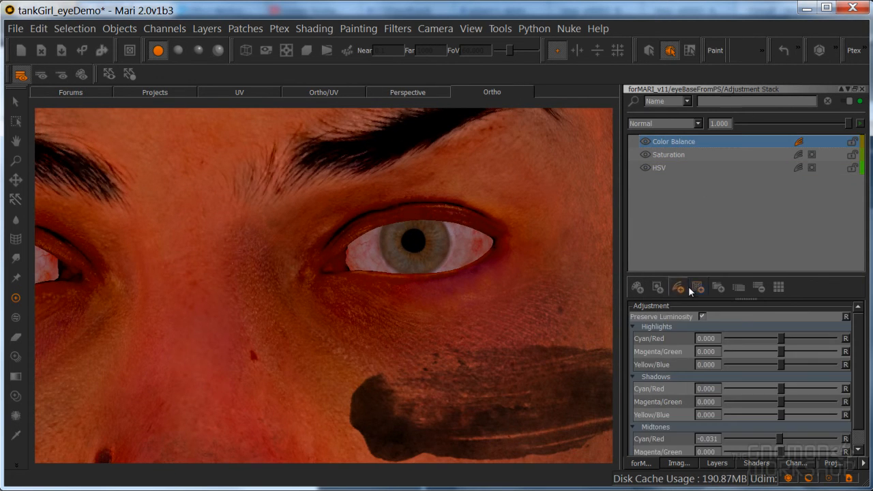
{"action": "left_click", "coordinate": [677, 287]}
{"action": "left_click", "coordinate": [704, 464]}
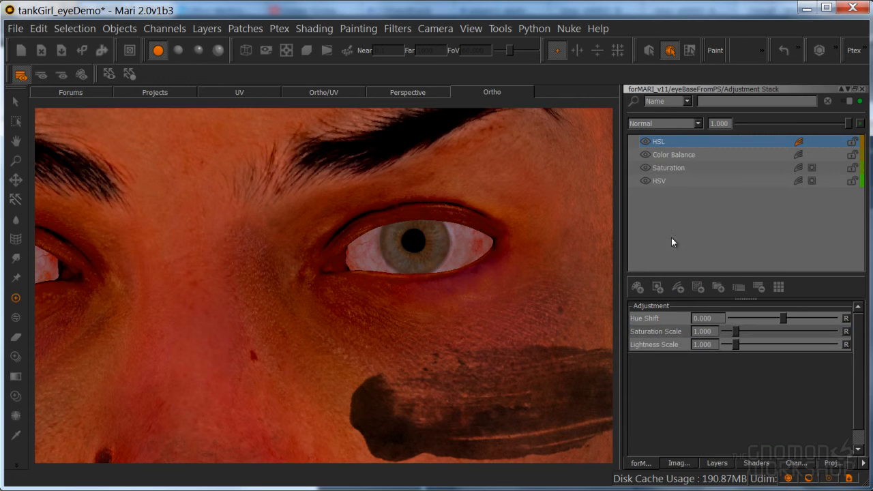
{"action": "left_click_drag", "start_coordinate": [736, 330], "coordinate": [742, 330]}
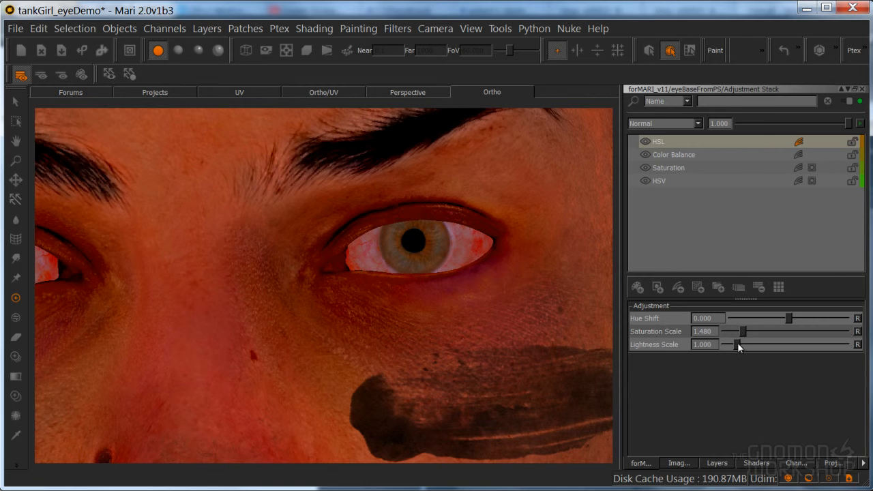
{"action": "left_click", "coordinate": [679, 142]}
{"action": "key", "text": "Delete"}
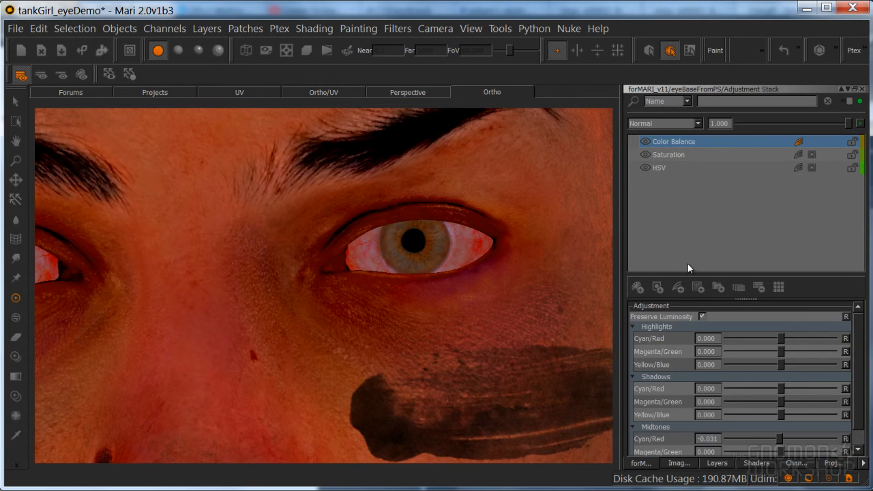
Step: Add a Levels 2 adjustment above Color Balance with input Mid about 0.518 and White about 0.923
{"action": "left_click", "coordinate": [677, 287]}
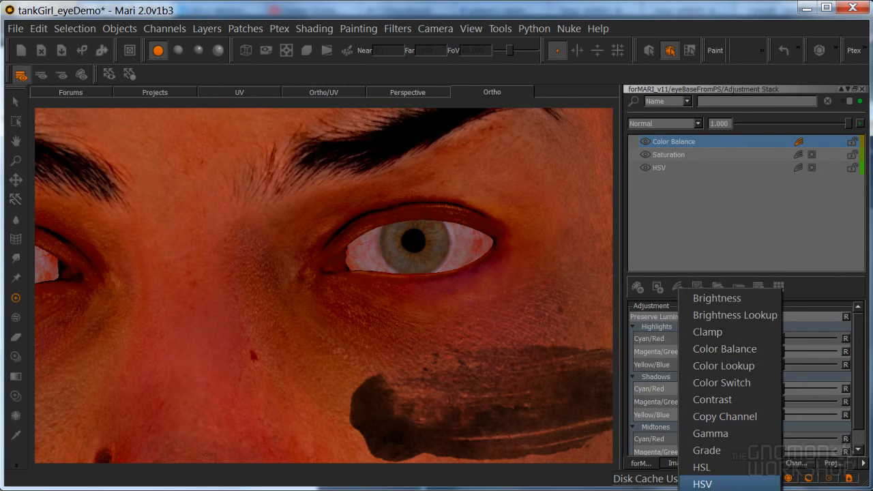
{"action": "left_click", "coordinate": [706, 490]}
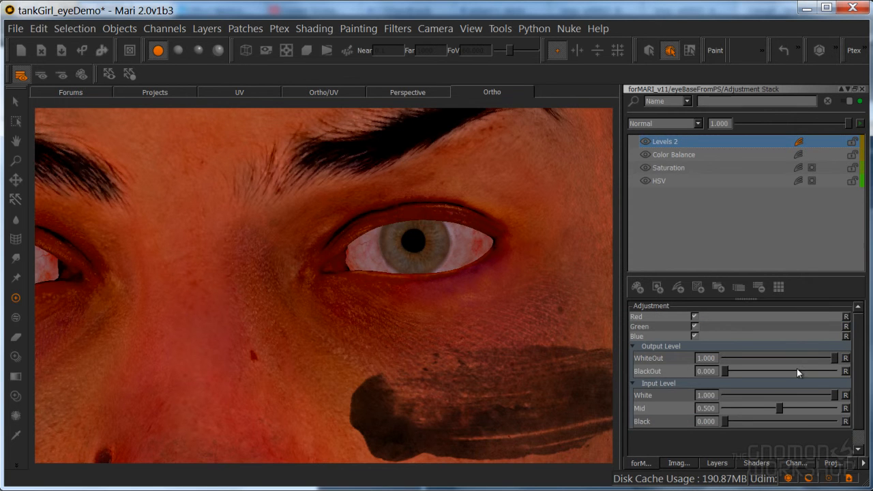
{"action": "left_click_drag", "start_coordinate": [835, 395], "coordinate": [846, 398]}
{"action": "mouse_move", "coordinate": [787, 407]}
{"action": "left_mouse_down"}
{"action": "mouse_move", "coordinate": [794, 405]}
{"action": "mouse_move", "coordinate": [787, 408]}
{"action": "left_mouse_up"}
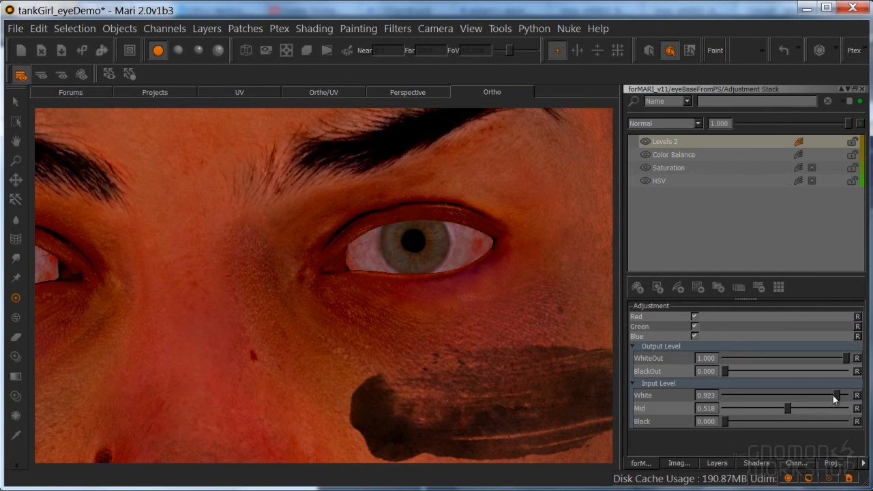
Step: Try Levels 2 with input White at 0.847, Mid at 0.473 and Black at 0.144, and delete the adjustment
{"action": "left_click_drag", "start_coordinate": [837, 394], "coordinate": [828, 397]}
{"action": "left_click_drag", "start_coordinate": [725, 421], "coordinate": [749, 422]}
{"action": "left_click_drag", "start_coordinate": [831, 392], "coordinate": [824, 395]}
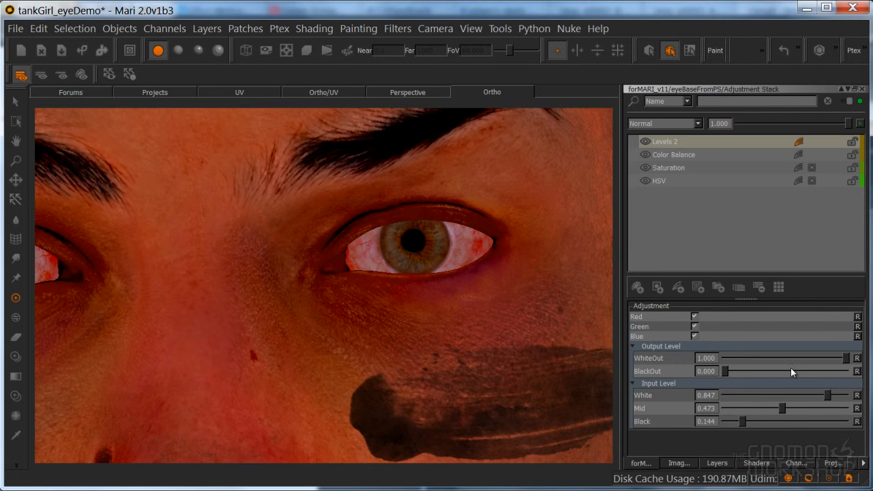
{"action": "left_click", "coordinate": [668, 143]}
{"action": "key", "text": "Delete"}
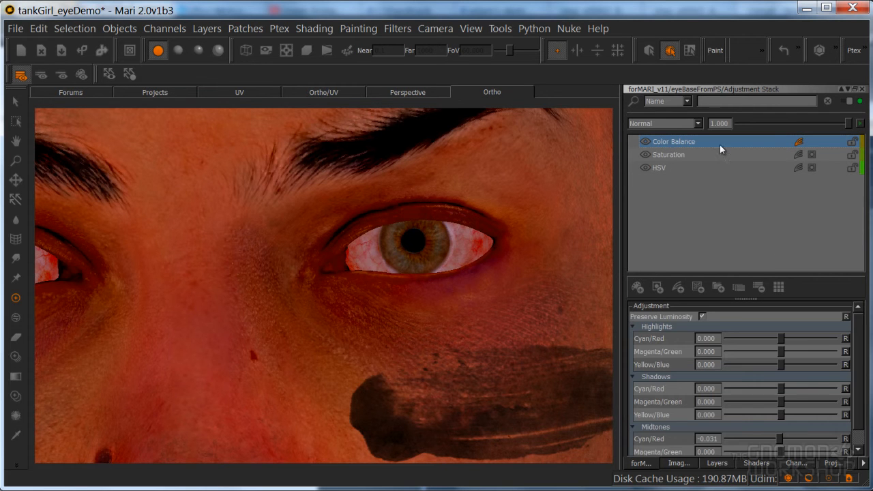
Step: Leave the adjustment stack and duplicate the eyeBaseFromPS layer in the deep scatter group's eyes copy 2
{"action": "left_click", "coordinate": [861, 90]}
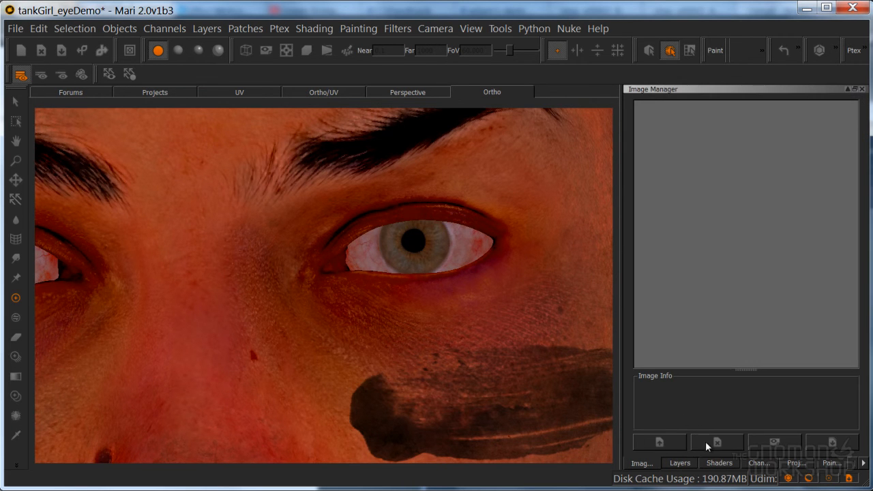
{"action": "left_click", "coordinate": [693, 466]}
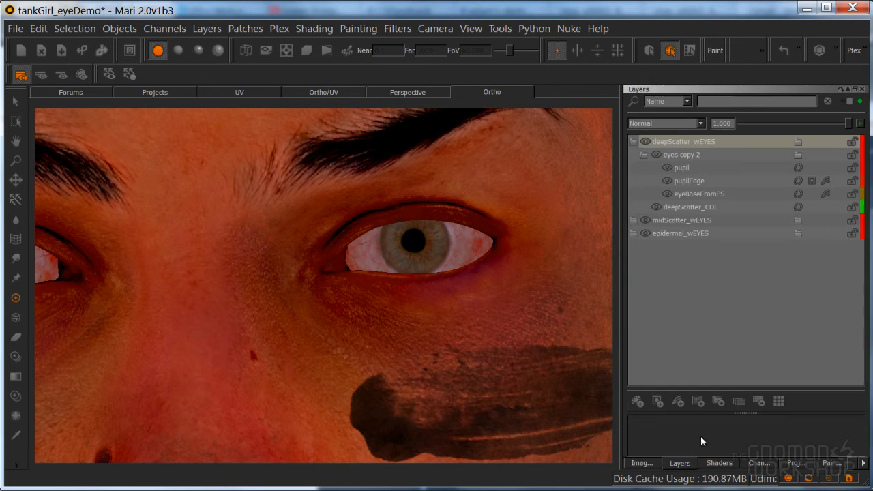
{"action": "left_click", "coordinate": [678, 155]}
{"action": "left_click", "coordinate": [694, 194]}
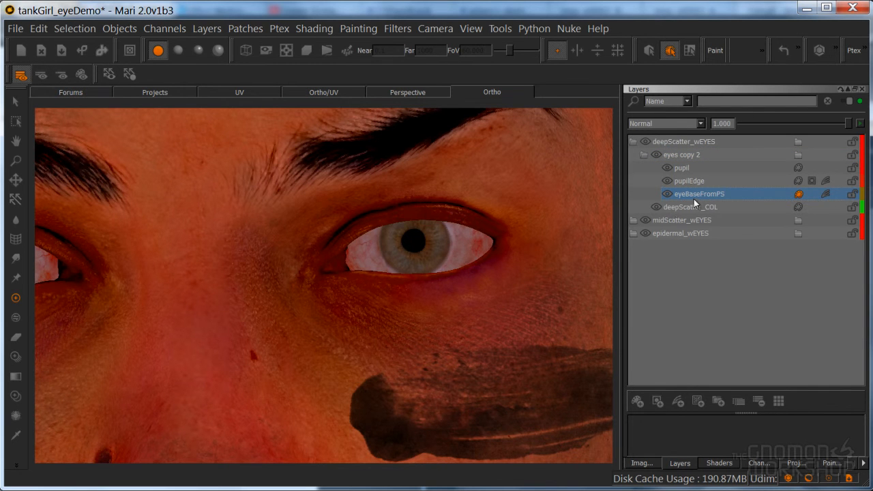
{"action": "key", "text": "ctrl+d"}
{"action": "left_click_drag", "start_coordinate": [697, 194], "coordinate": [700, 184]}
Step: Remove the inherited adjustment stack from eyeBaseFromPS copy
{"action": "left_click", "coordinate": [826, 194]}
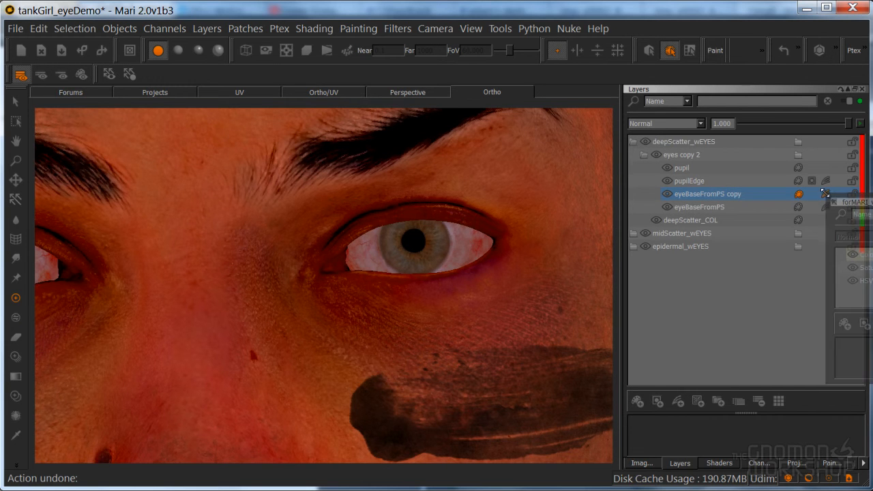
{"action": "left_click", "coordinate": [870, 201]}
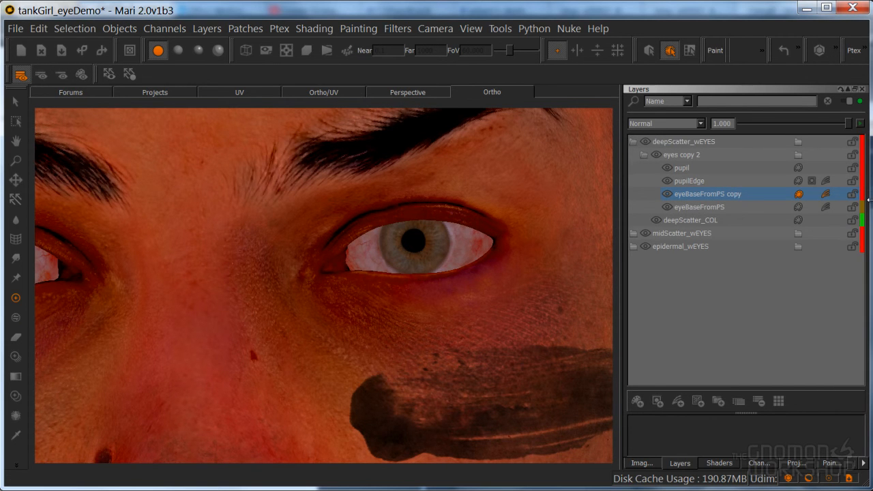
{"action": "right_click", "coordinate": [827, 197]}
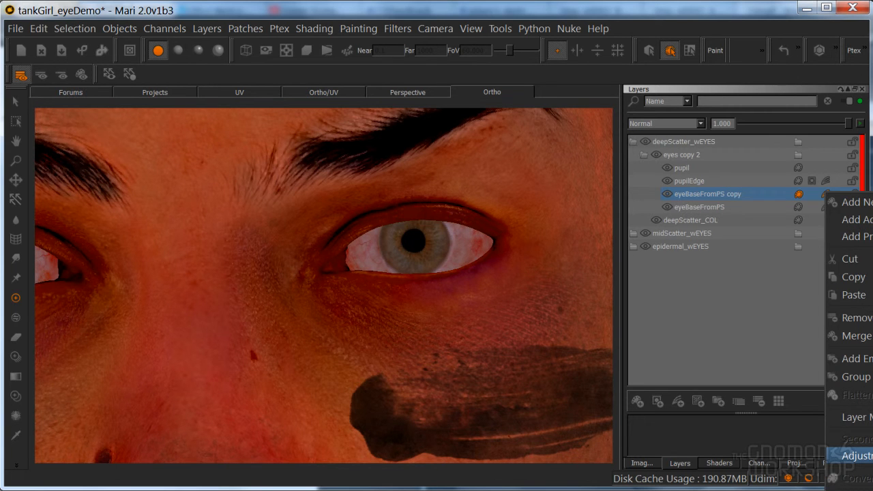
{"action": "left_click", "coordinate": [871, 456]}
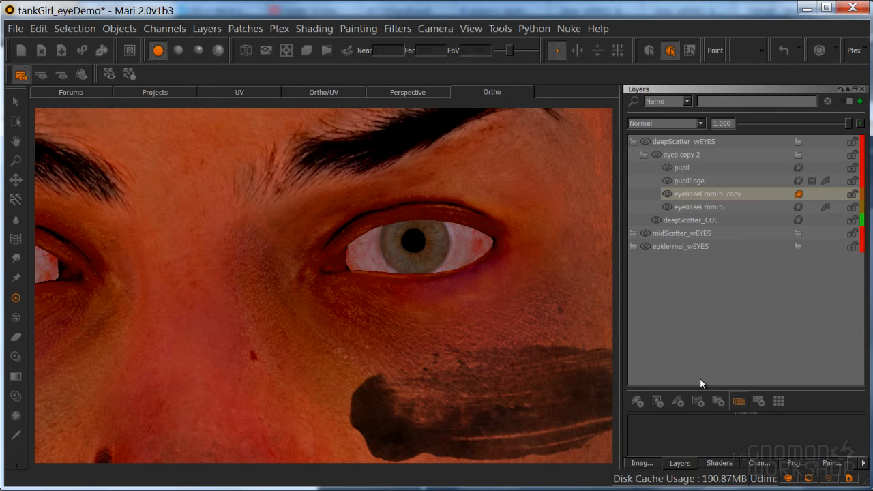
{"action": "left_click", "coordinate": [669, 194]}
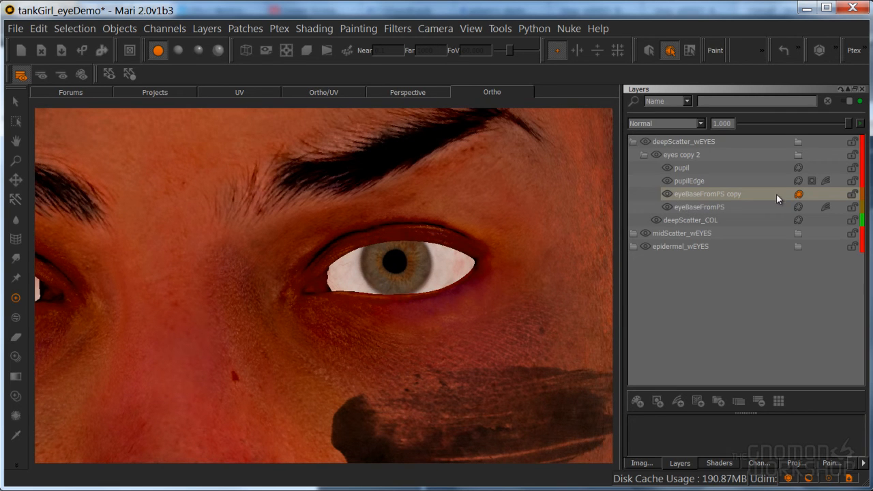
Step: Add a new adjustment stack with an HSV adjustment to eyeBaseFromPS copy, with saturation scale about 1.390 and value scale about 0.942
{"action": "right_click", "coordinate": [777, 195]}
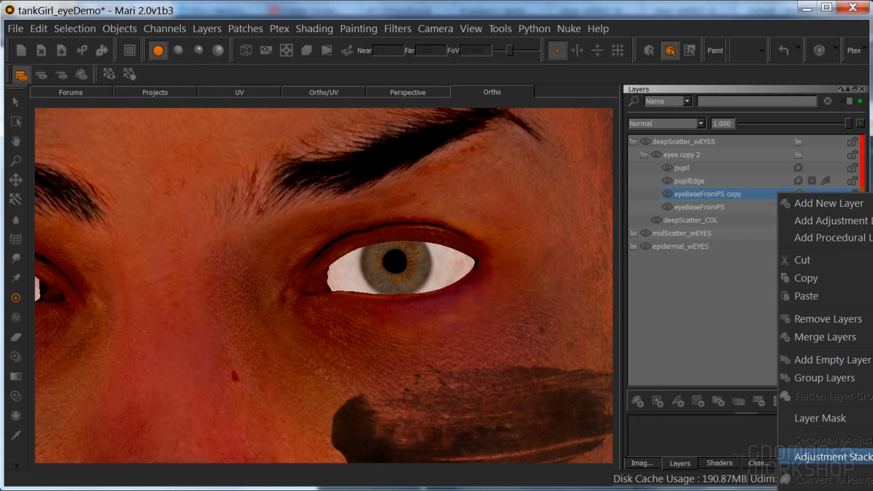
{"action": "left_click", "coordinate": [845, 456]}
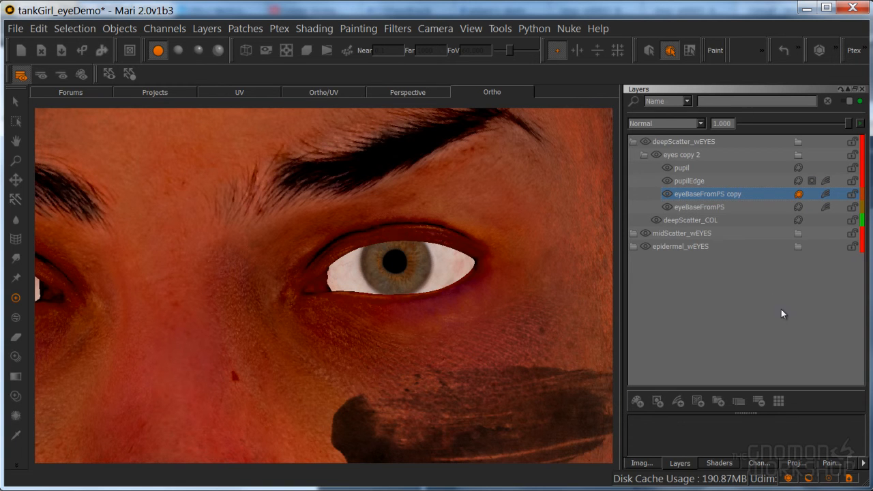
{"action": "left_click", "coordinate": [825, 193]}
{"action": "left_click_drag", "start_coordinate": [858, 212], "coordinate": [680, 214]}
{"action": "left_click", "coordinate": [668, 141]}
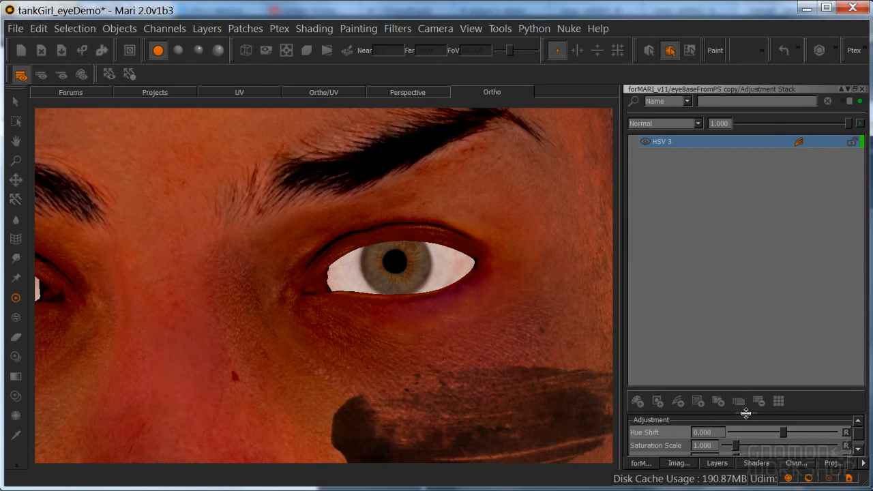
{"action": "left_click_drag", "start_coordinate": [746, 413], "coordinate": [750, 347]}
{"action": "left_click_drag", "start_coordinate": [735, 380], "coordinate": [736, 405]}
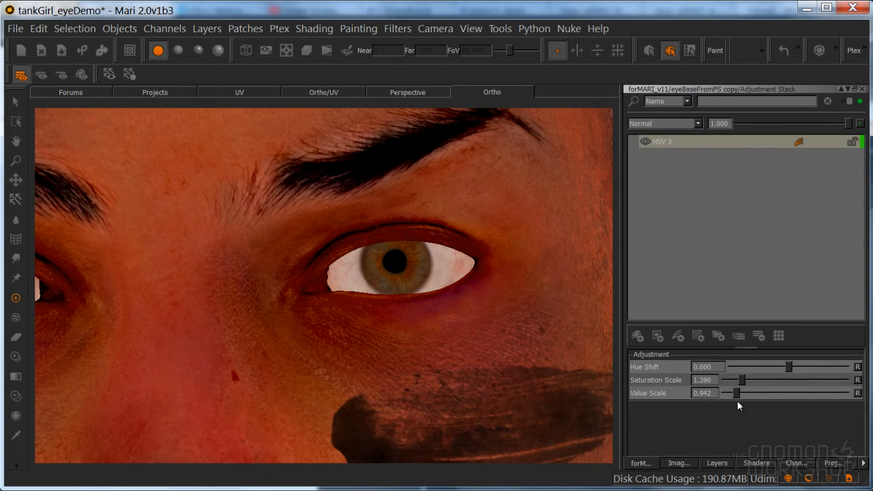
{"action": "left_click", "coordinate": [662, 142]}
{"action": "right_click", "coordinate": [780, 141]}
{"action": "left_click", "coordinate": [769, 268]}
{"action": "left_click", "coordinate": [858, 92]}
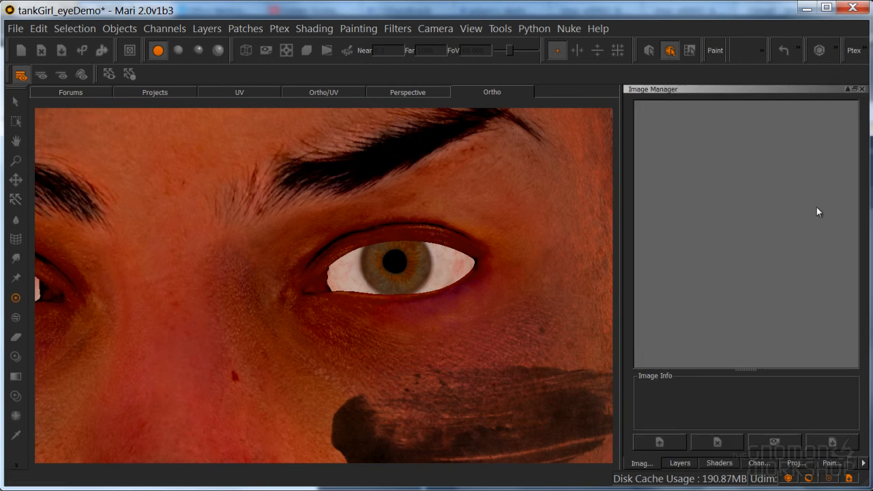
Step: Add a layer mask to eyeBaseFromPS copy and make the mask the paint target
{"action": "left_click", "coordinate": [690, 464]}
{"action": "right_click", "coordinate": [768, 194]}
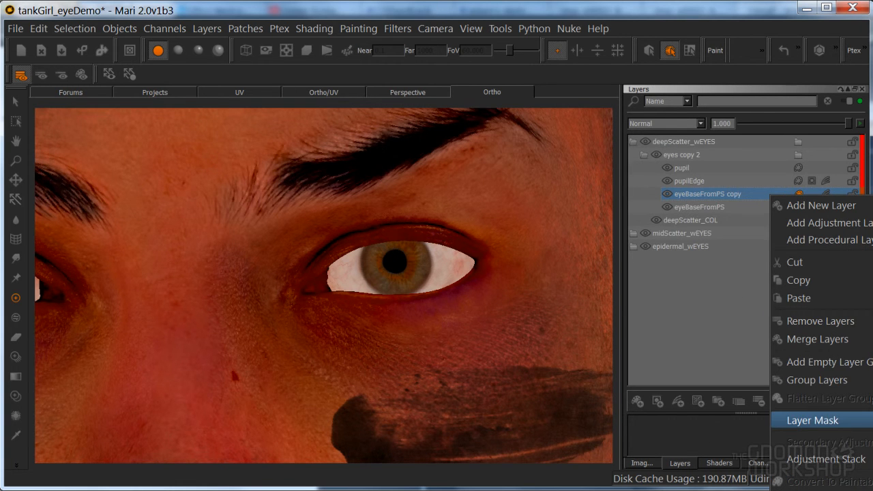
{"action": "left_click", "coordinate": [812, 420]}
{"action": "left_click", "coordinate": [815, 196]}
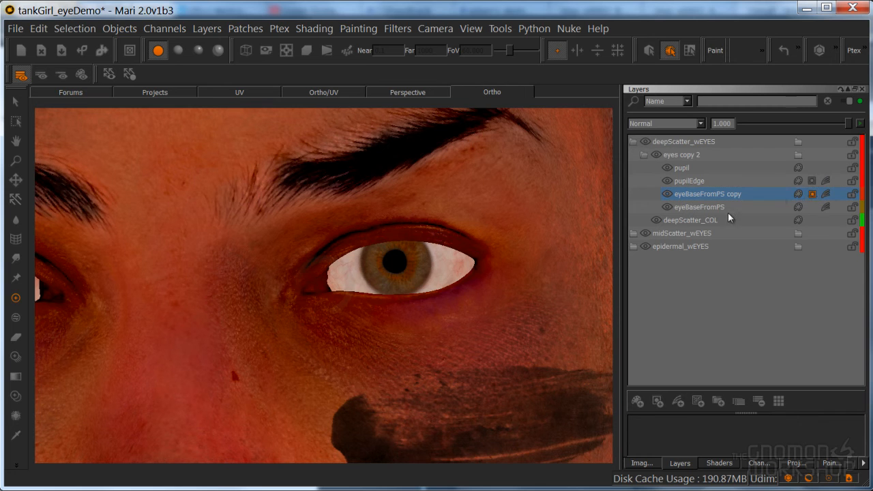
Step: In the UV view, paint the mask with an enlarged brush over the first eye's iris around the pupil, and bake it
{"action": "left_click", "coordinate": [268, 92]}
{"action": "middle_click_drag", "start_coordinate": [442, 244], "coordinate": [509, 244], "text": "alt"}
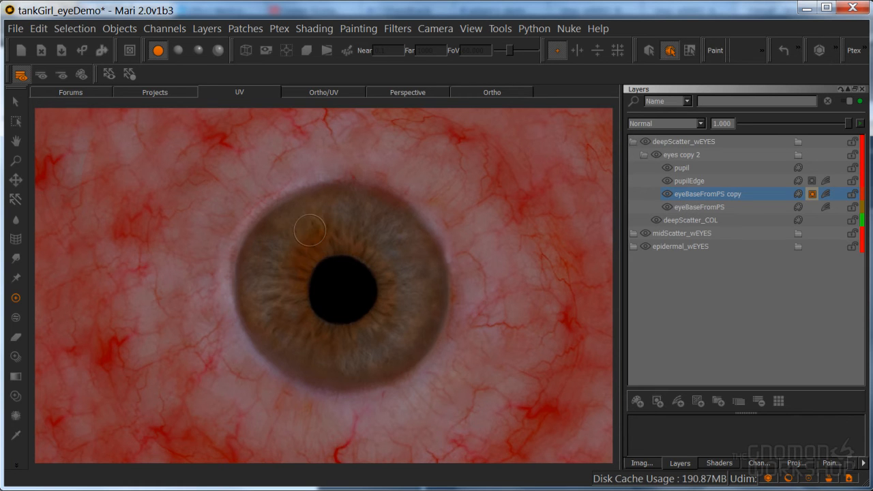
{"action": "key", "text": "k"}
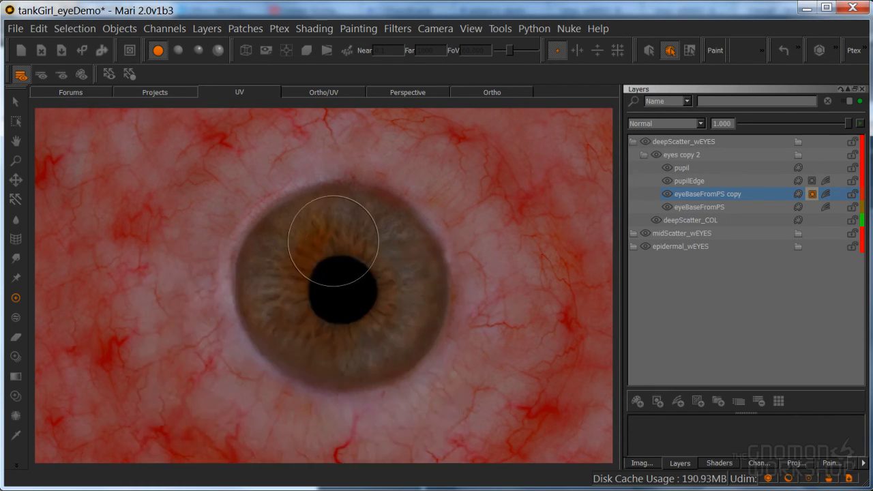
{"action": "mouse_move", "coordinate": [343, 251]}
{"action": "left_mouse_down"}
{"action": "mouse_move", "coordinate": [311, 269]}
{"action": "mouse_move", "coordinate": [297, 250]}
{"action": "mouse_move", "coordinate": [294, 303]}
{"action": "mouse_move", "coordinate": [328, 293]}
{"action": "mouse_move", "coordinate": [341, 307]}
{"action": "mouse_move", "coordinate": [379, 297]}
{"action": "mouse_move", "coordinate": [390, 310]}
{"action": "mouse_move", "coordinate": [334, 249]}
{"action": "mouse_move", "coordinate": [382, 218]}
{"action": "mouse_move", "coordinate": [328, 276]}
{"action": "mouse_move", "coordinate": [305, 319]}
{"action": "mouse_move", "coordinate": [354, 273]}
{"action": "mouse_move", "coordinate": [389, 314]}
{"action": "mouse_move", "coordinate": [371, 294]}
{"action": "mouse_move", "coordinate": [334, 338]}
{"action": "left_mouse_up"}
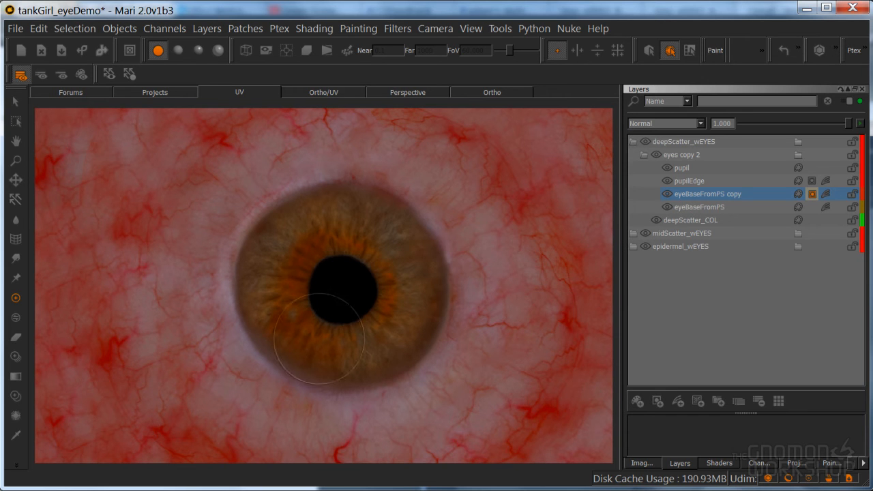
{"action": "key", "text": "b"}
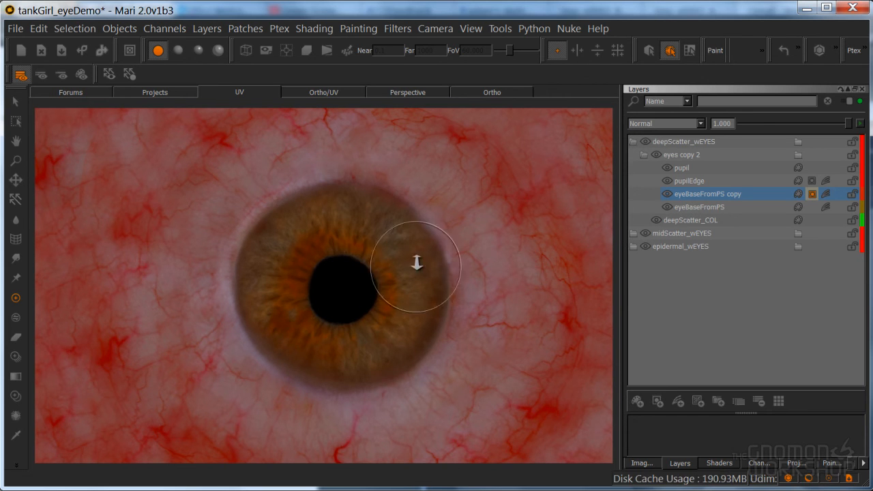
Step: Paint the mask over the second eye's iris around the pupil, refine it with a smaller brush, and bake it
{"action": "right_click_drag", "start_coordinate": [297, 276], "coordinate": [315, 266], "text": "alt"}
{"action": "mouse_move", "coordinate": [403, 191]}
{"action": "middle_mouse_down", "text": "alt"}
{"action": "mouse_move", "coordinate": [289, 320]}
{"action": "mouse_move", "coordinate": [256, 341]}
{"action": "middle_mouse_up", "text": "alt"}
{"action": "right_click_drag", "start_coordinate": [286, 286], "coordinate": [368, 257], "text": "alt"}
{"action": "mouse_move", "coordinate": [366, 208]}
{"action": "left_mouse_down"}
{"action": "mouse_move", "coordinate": [365, 194]}
{"action": "mouse_move", "coordinate": [320, 198]}
{"action": "mouse_move", "coordinate": [313, 253]}
{"action": "mouse_move", "coordinate": [352, 276]}
{"action": "mouse_move", "coordinate": [337, 314]}
{"action": "mouse_move", "coordinate": [399, 289]}
{"action": "mouse_move", "coordinate": [423, 269]}
{"action": "mouse_move", "coordinate": [409, 245]}
{"action": "mouse_move", "coordinate": [429, 231]}
{"action": "left_mouse_up"}
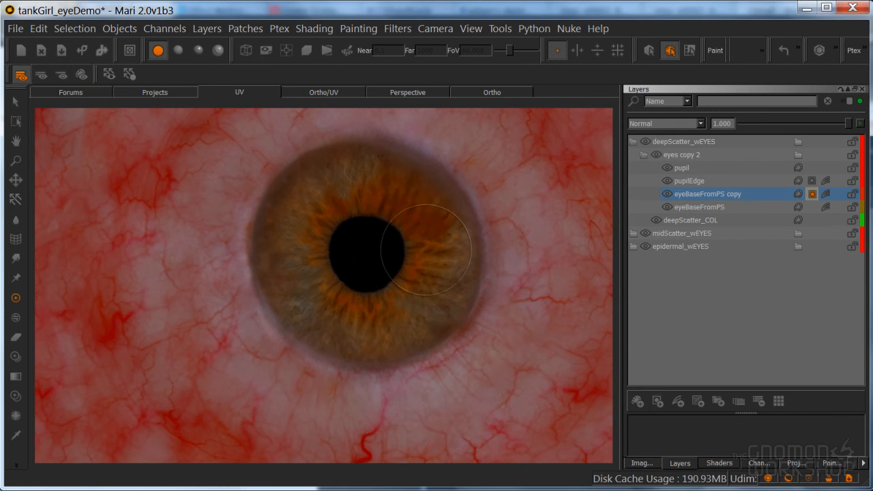
{"action": "mouse_move", "coordinate": [295, 285]}
{"action": "left_mouse_down"}
{"action": "mouse_move", "coordinate": [273, 321]}
{"action": "mouse_move", "coordinate": [368, 361]}
{"action": "mouse_move", "coordinate": [357, 322]}
{"action": "mouse_move", "coordinate": [323, 380]}
{"action": "mouse_move", "coordinate": [261, 353]}
{"action": "left_mouse_up"}
{"action": "key", "text": "r"}
{"action": "mouse_move", "coordinate": [252, 319]}
{"action": "left_mouse_down"}
{"action": "mouse_move", "coordinate": [271, 343]}
{"action": "mouse_move", "coordinate": [249, 307]}
{"action": "mouse_move", "coordinate": [343, 389]}
{"action": "mouse_move", "coordinate": [302, 362]}
{"action": "left_mouse_up"}
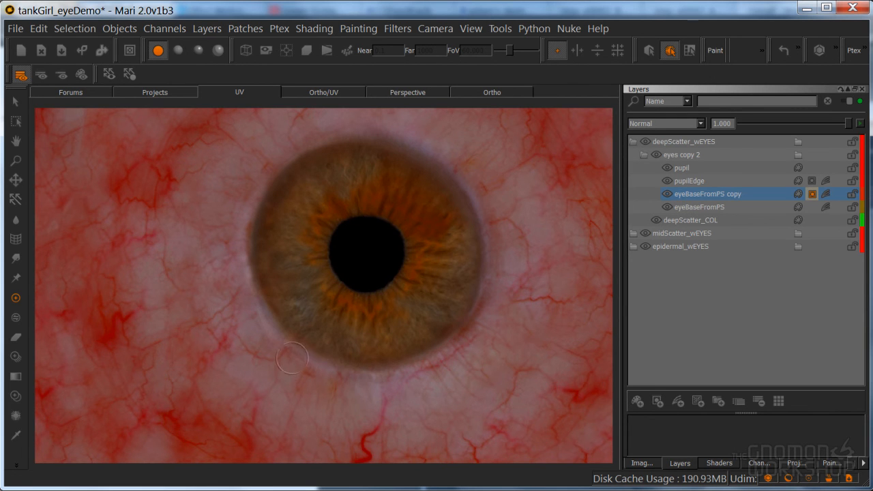
{"action": "key", "text": "b"}
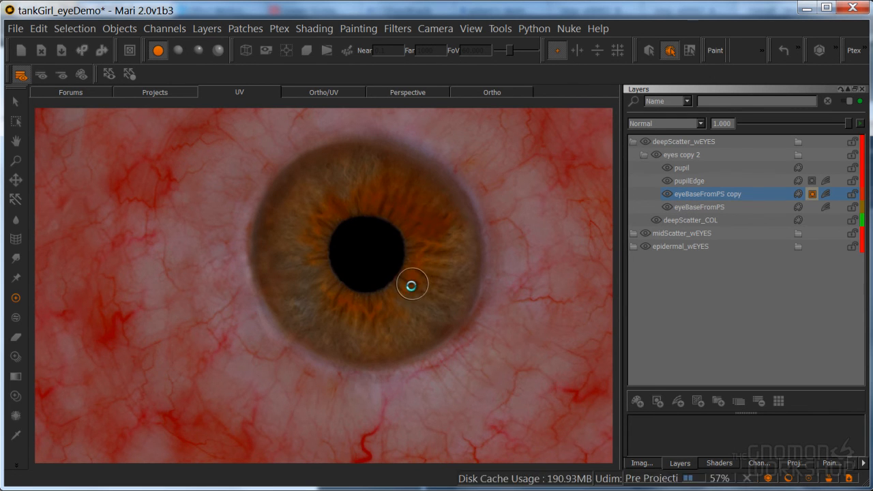
Step: Return to the Ortho view of the whole head, switch to the Select tool, and save the project
{"action": "left_click", "coordinate": [495, 90]}
{"action": "right_click_drag", "start_coordinate": [461, 213], "coordinate": [345, 253], "text": "alt"}
{"action": "middle_click_drag", "start_coordinate": [400, 267], "coordinate": [436, 246], "text": "alt"}
{"action": "mouse_move", "coordinate": [436, 247]}
{"action": "left_mouse_down", "text": "alt"}
{"action": "mouse_move", "coordinate": [382, 253]}
{"action": "mouse_move", "coordinate": [440, 253]}
{"action": "mouse_move", "coordinate": [288, 212]}
{"action": "left_mouse_up", "text": "alt"}
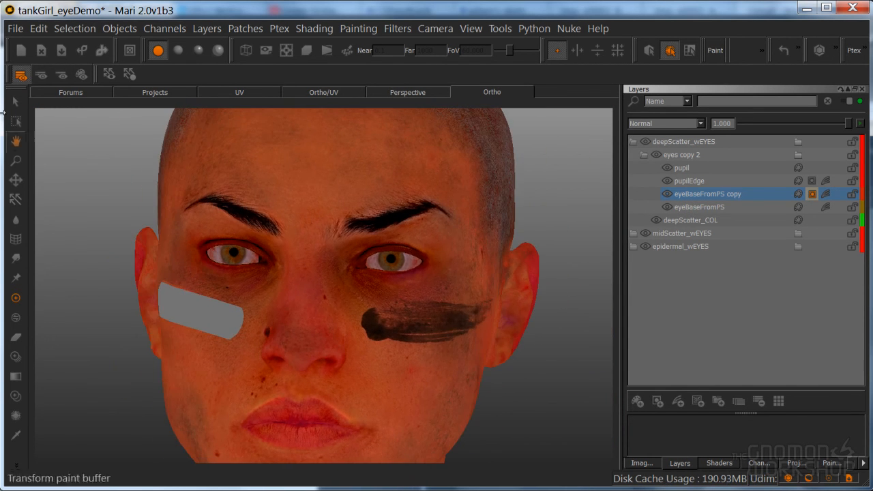
{"action": "left_click", "coordinate": [15, 102]}
{"action": "left_click_drag", "start_coordinate": [389, 326], "coordinate": [406, 307], "text": "alt"}
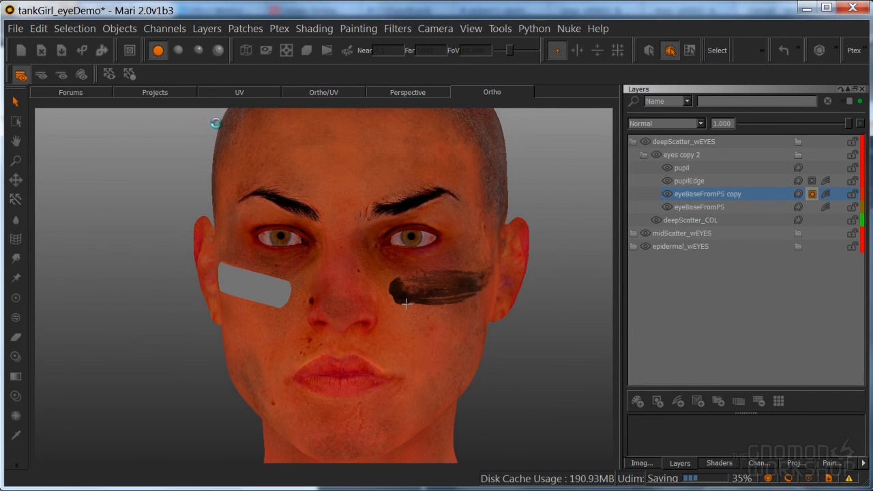
Step: Check the head with basic lighting and collapse the eyes copy 2 and deepScatter_wEYES groups
{"action": "left_click", "coordinate": [178, 51]}
{"action": "left_click_drag", "start_coordinate": [352, 320], "coordinate": [436, 306], "text": "alt"}
{"action": "left_click", "coordinate": [644, 155]}
{"action": "left_click", "coordinate": [633, 141]}
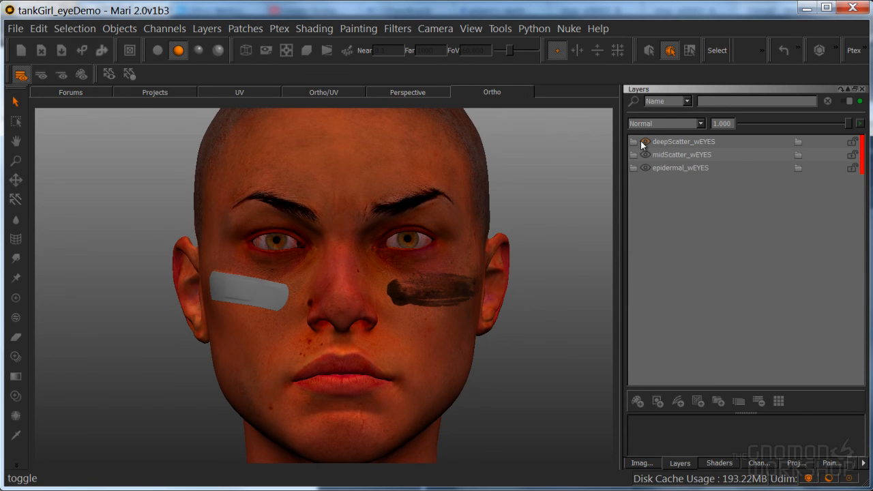
Step: Compare the deep, mid and epidermal scatter groups in flat lighting by toggling the visibility of the upper groups
{"action": "left_click", "coordinate": [158, 51]}
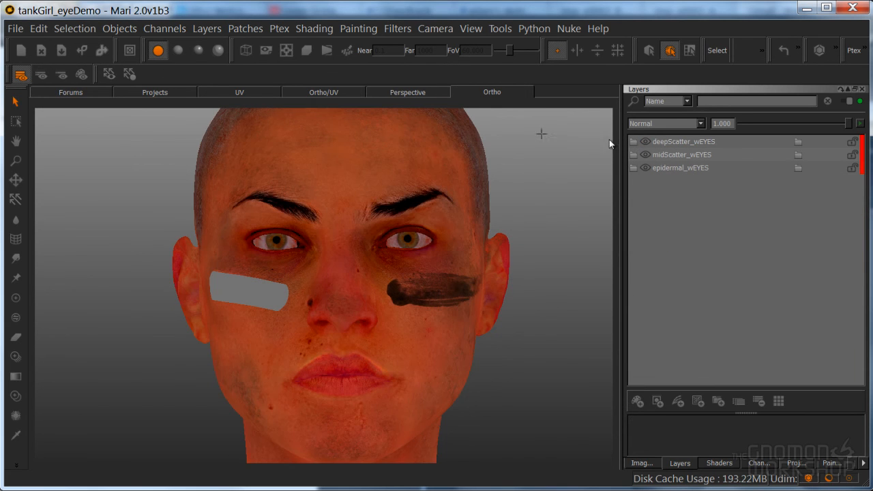
{"action": "left_click", "coordinate": [644, 154]}
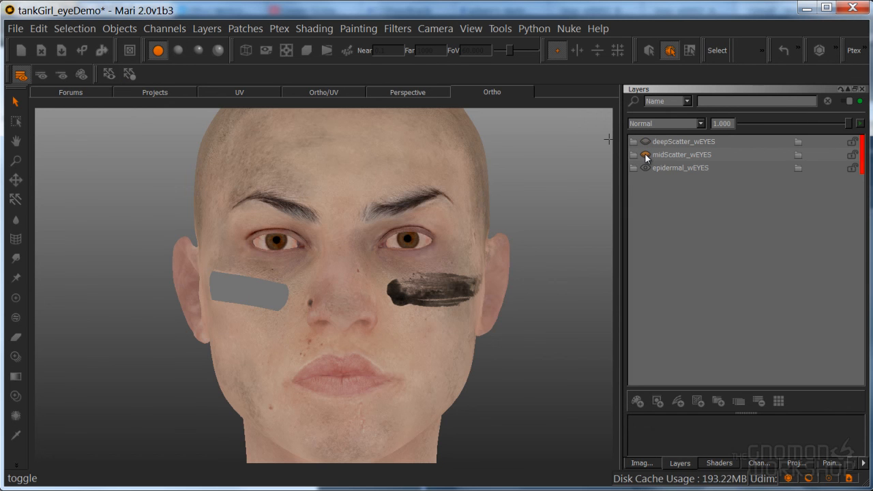
{"action": "left_click", "coordinate": [645, 155]}
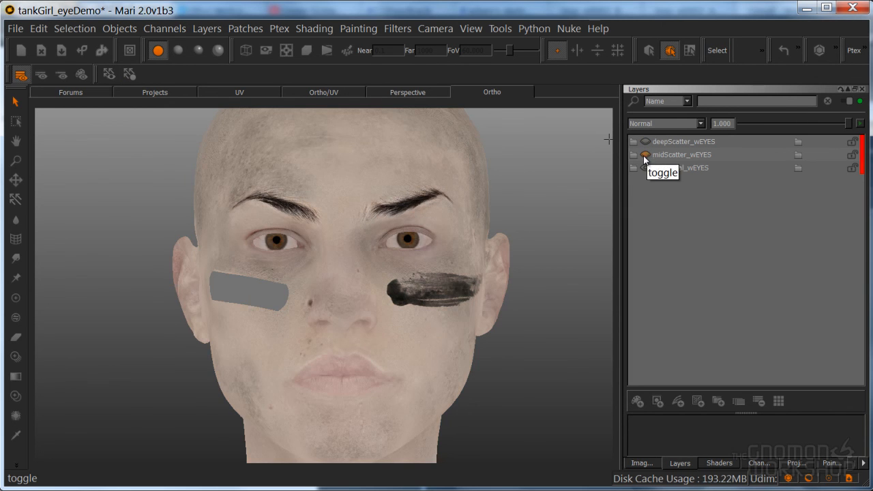
{"action": "left_click", "coordinate": [645, 142]}
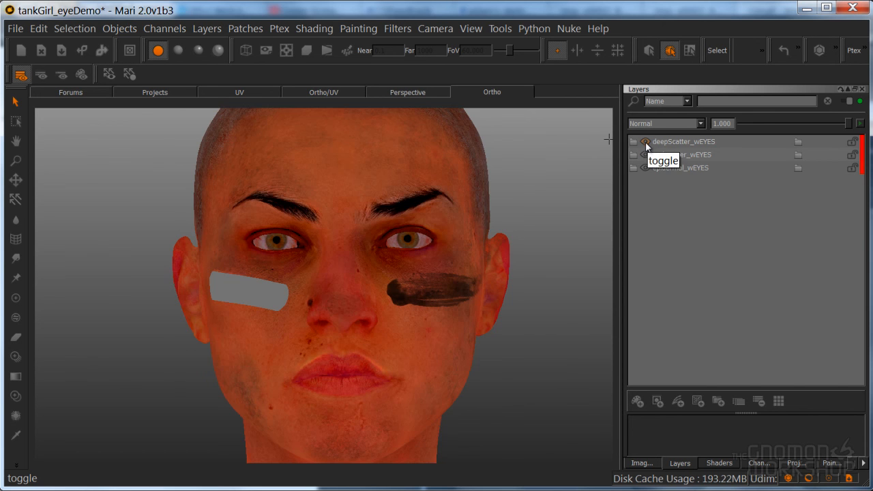
Step: Examine the deep scatter eyes up close and against the whole head from several angles
{"action": "left_click_drag", "start_coordinate": [542, 287], "coordinate": [514, 306], "text": "alt"}
{"action": "middle_click_drag", "start_coordinate": [496, 316], "coordinate": [451, 342], "text": "alt"}
{"action": "right_click_drag", "start_coordinate": [461, 319], "coordinate": [498, 324], "text": "alt"}
{"action": "left_click_drag", "start_coordinate": [497, 324], "coordinate": [416, 329], "text": "alt"}
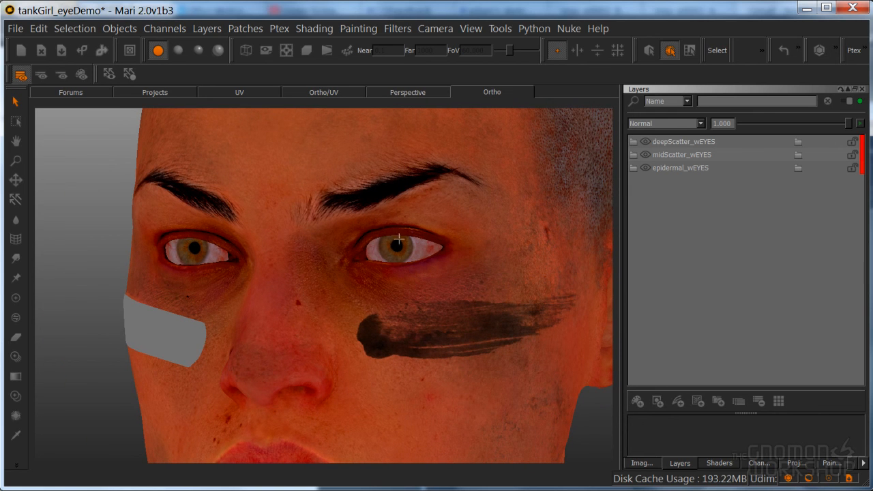
{"action": "right_click_drag", "start_coordinate": [469, 253], "coordinate": [440, 263], "text": "alt"}
{"action": "left_click_drag", "start_coordinate": [441, 264], "coordinate": [456, 266], "text": "alt"}
{"action": "right_click_drag", "start_coordinate": [456, 266], "coordinate": [442, 270], "text": "alt"}
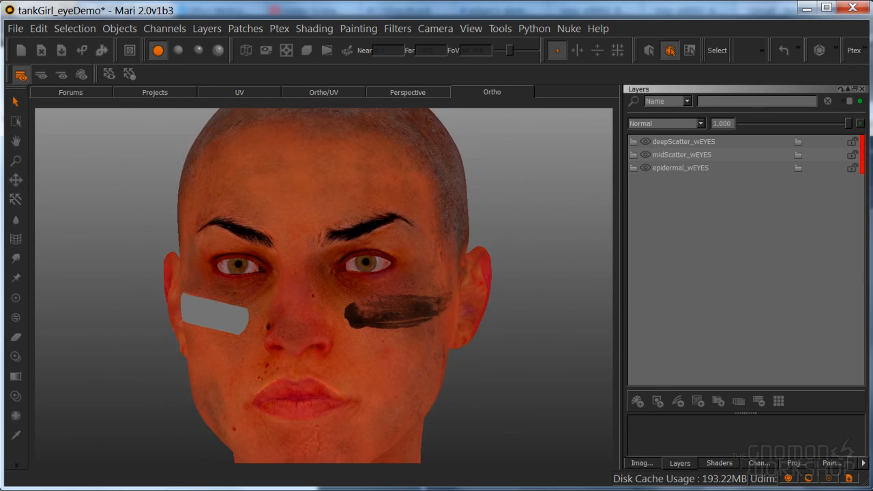
{"action": "middle_click_drag", "start_coordinate": [441, 270], "coordinate": [450, 262], "text": "alt"}
{"action": "left_click_drag", "start_coordinate": [450, 262], "coordinate": [462, 266], "text": "alt"}
Step: Hide and restore the deep and mid scatter groups to compare the eye and skin colours again
{"action": "left_click", "coordinate": [642, 155]}
{"action": "middle_click_drag", "start_coordinate": [371, 298], "coordinate": [384, 291], "text": "alt"}
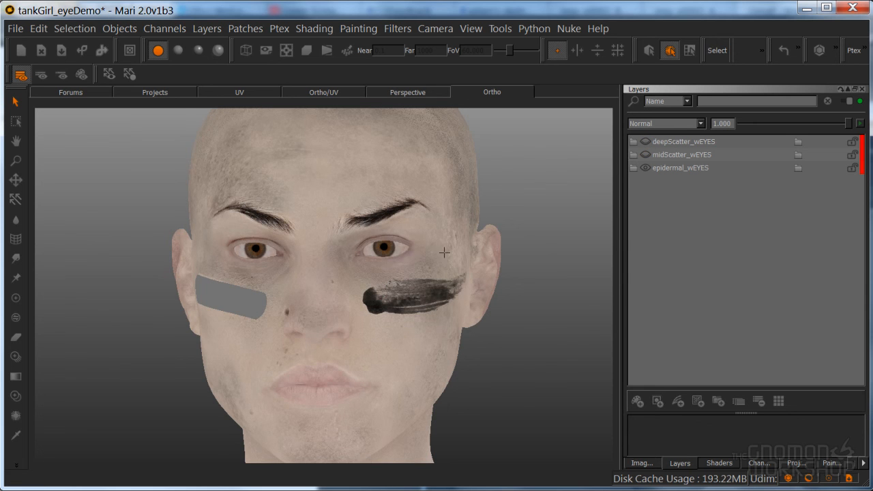
{"action": "left_click", "coordinate": [644, 143]}
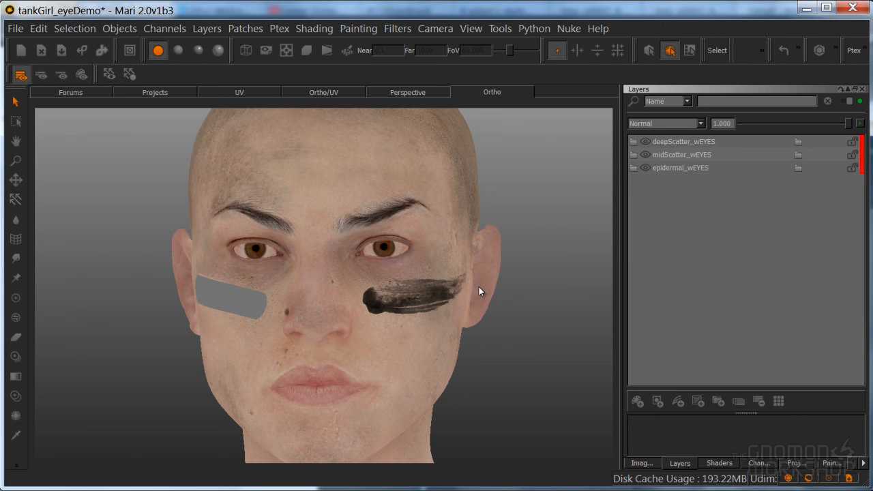
{"action": "mouse_move", "coordinate": [480, 313]}
{"action": "left_mouse_down", "text": "alt"}
{"action": "mouse_move", "coordinate": [450, 315]}
{"action": "mouse_move", "coordinate": [493, 321]}
{"action": "left_mouse_up", "text": "alt"}
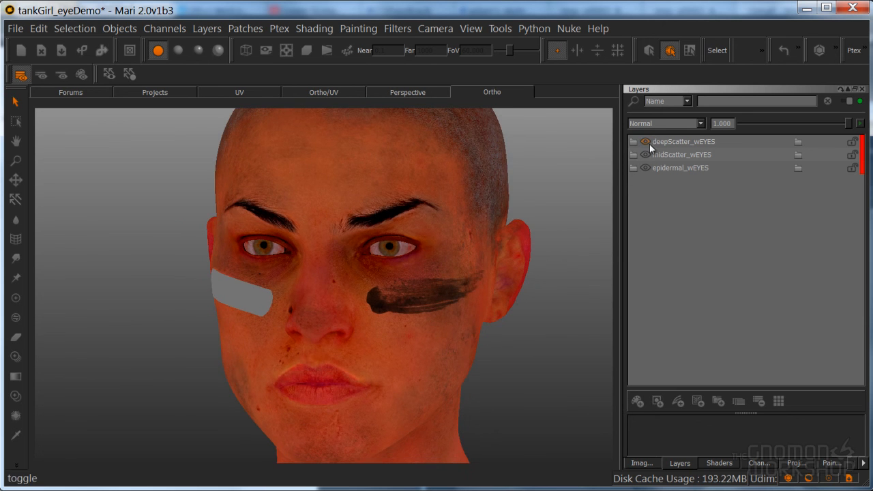
{"action": "left_click_drag", "start_coordinate": [419, 281], "coordinate": [469, 287], "text": "alt"}
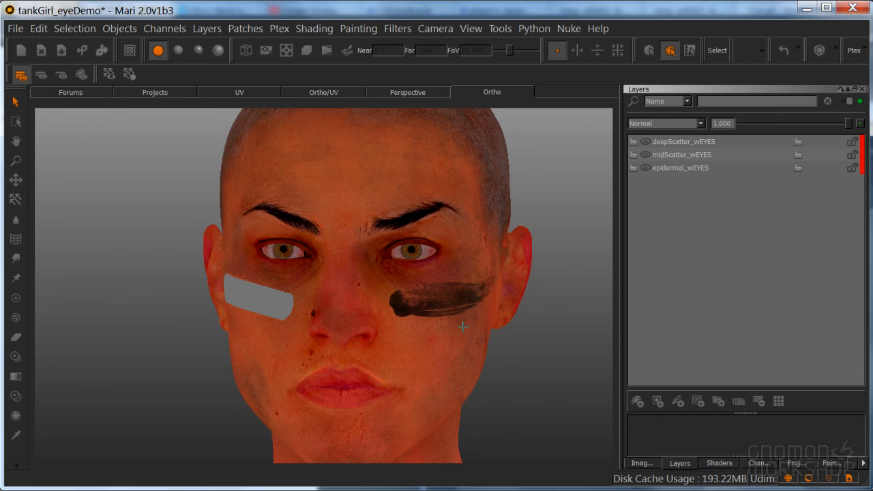
Step: Hide the deepScatter_wEYES and midScatter_wEYES groups to leave only the epidermal colour on the whole head
{"action": "left_click", "coordinate": [644, 155]}
{"action": "middle_click_drag", "start_coordinate": [484, 303], "coordinate": [486, 289], "text": "alt"}
{"action": "right_click_drag", "start_coordinate": [487, 289], "coordinate": [461, 294], "text": "alt"}
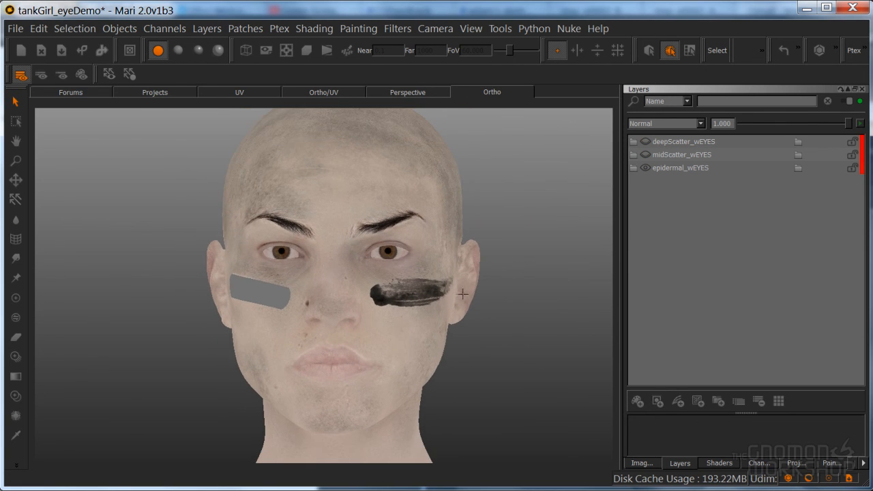
{"action": "left_click_drag", "start_coordinate": [465, 305], "coordinate": [472, 307], "text": "alt"}
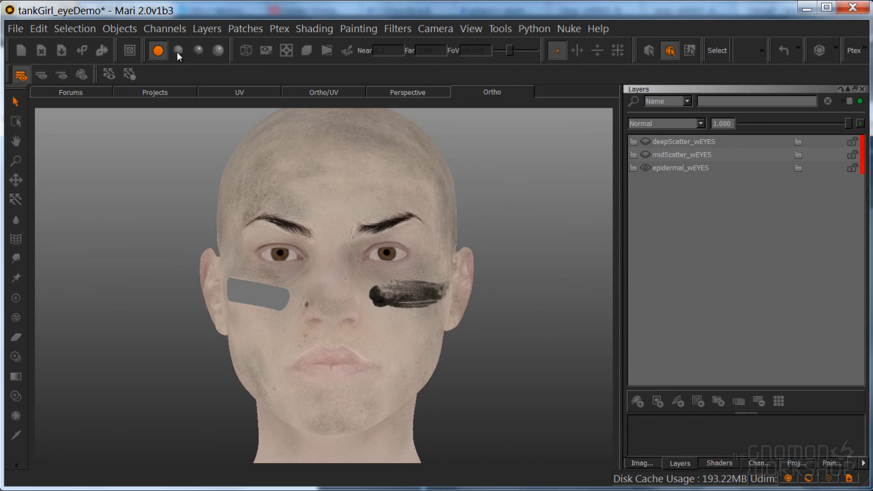
Step: Switch to basic lighting with the head centred and save the project
{"action": "left_click", "coordinate": [177, 51]}
{"action": "middle_click_drag", "start_coordinate": [449, 282], "coordinate": [467, 296], "text": "alt"}
{"action": "key", "text": "ctrl+s"}
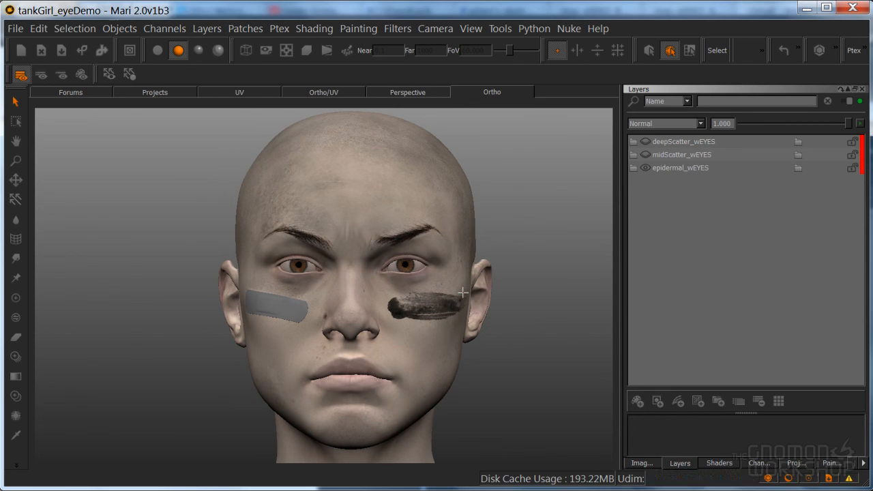